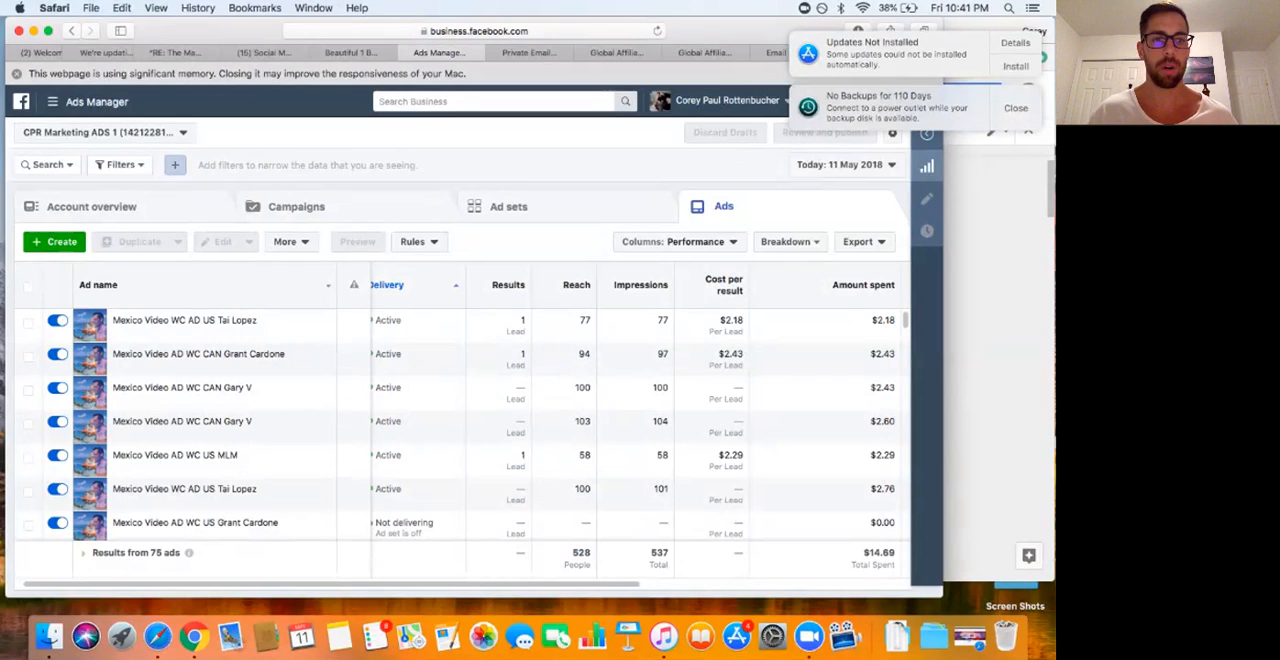
# Step: Start creating a new campaign and review the ad set, budget and ad details of the unfinished Engagement draft
pyautogui.click(296, 207)
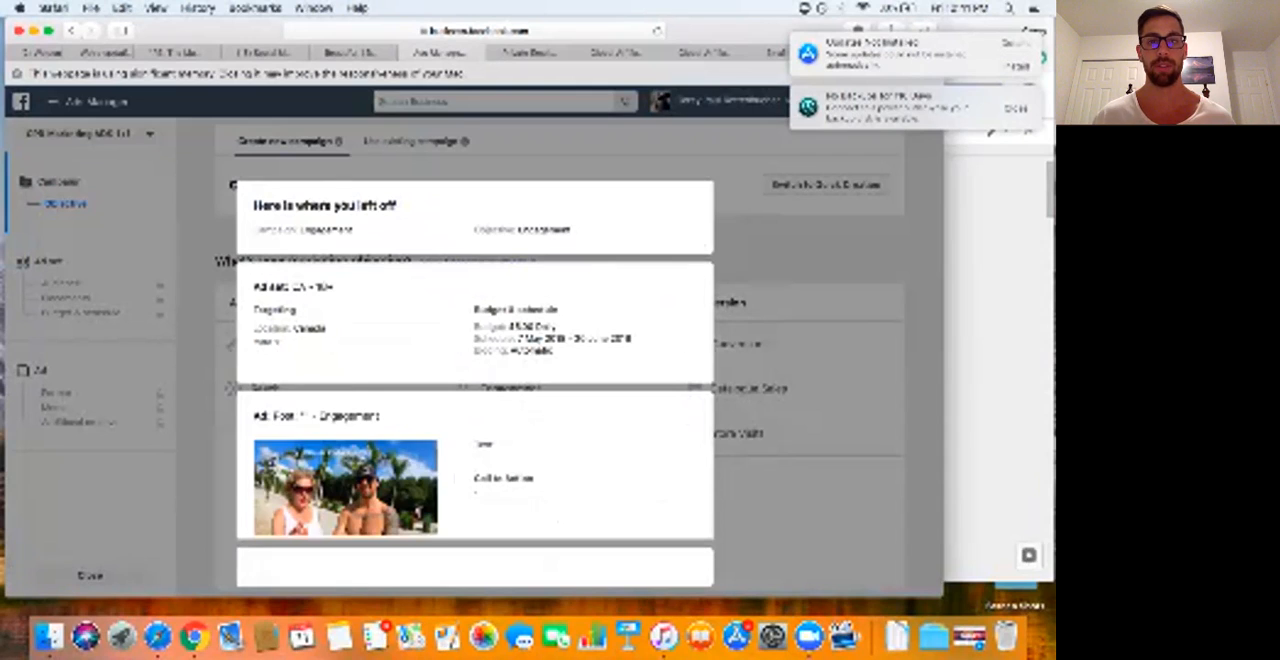
pyautogui.scroll(-1, 475, 380)
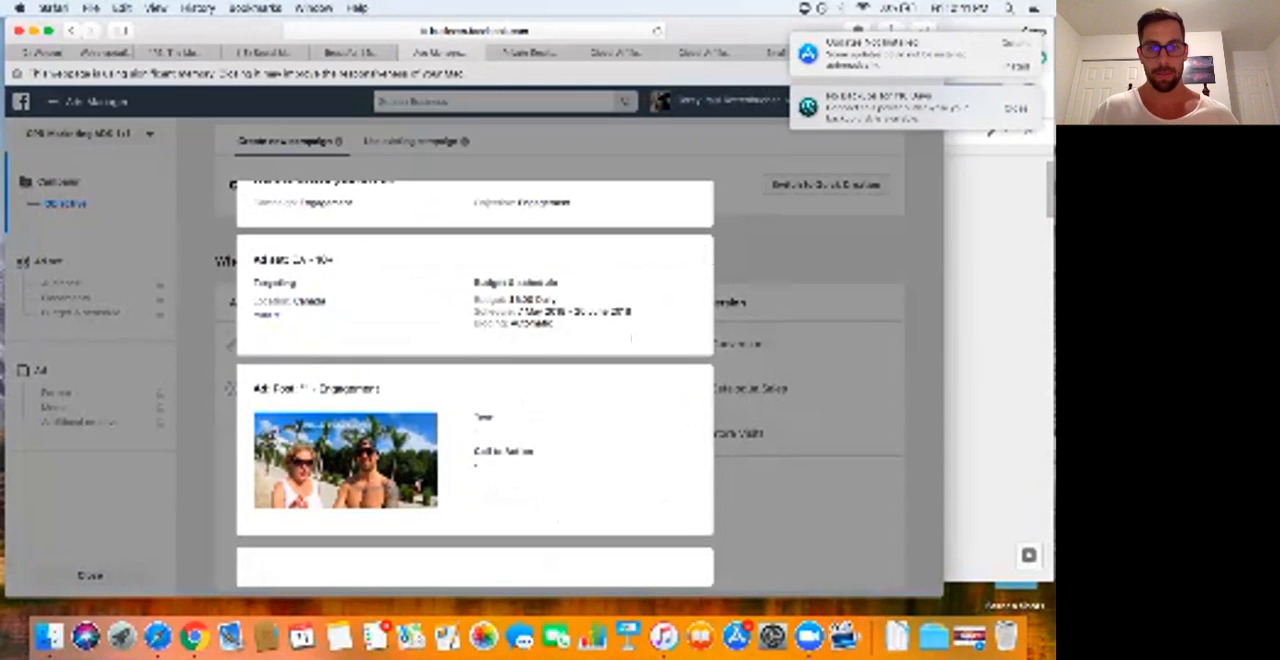
pyautogui.scroll(-1, 475, 384)
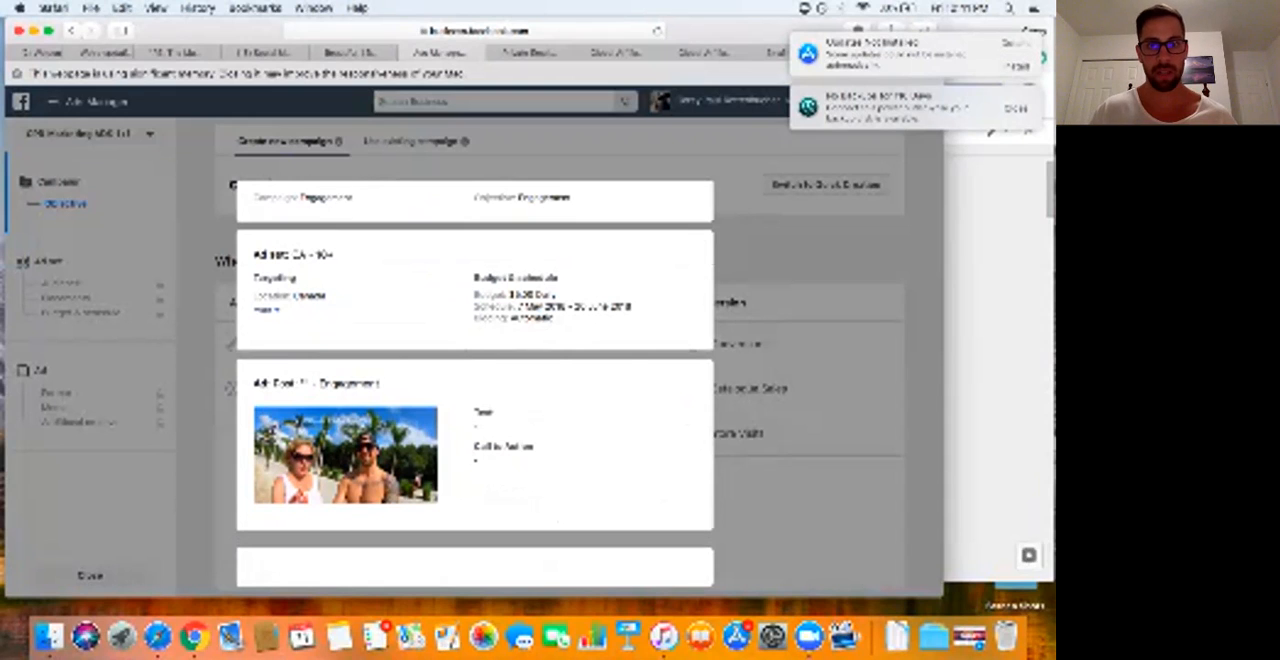
pyautogui.scroll(-1, 475, 380)
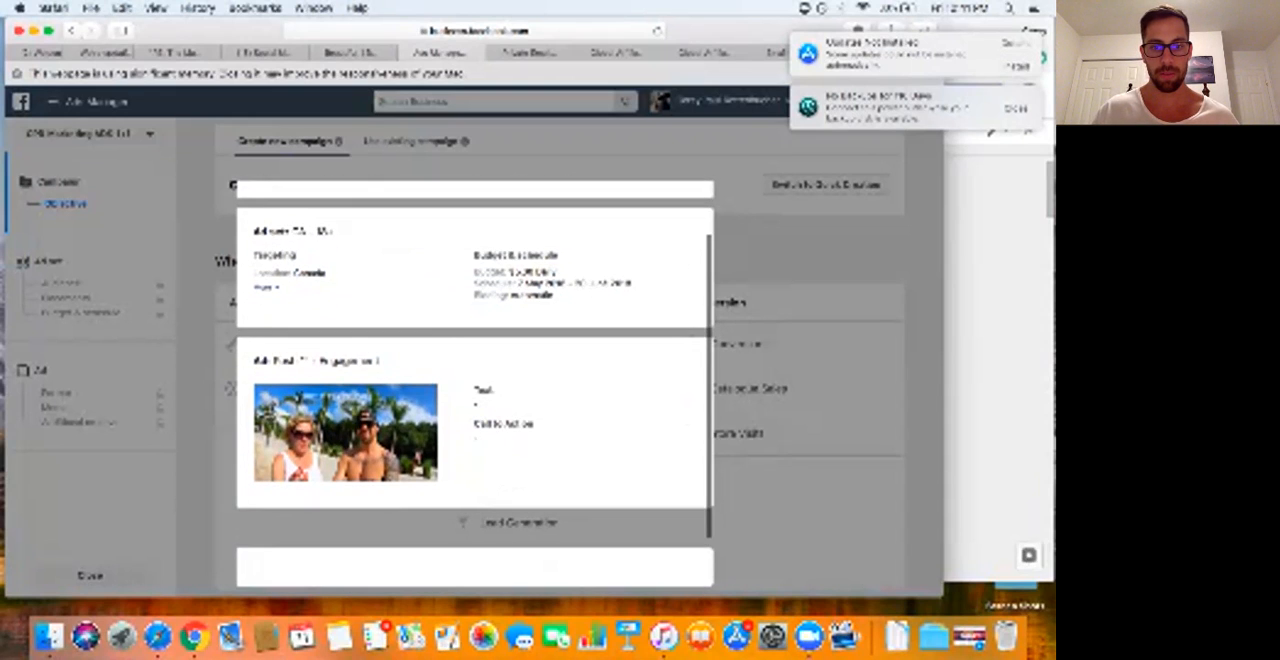
pyautogui.scroll(-1, 475, 380)
pyautogui.scroll(2, 475, 380)
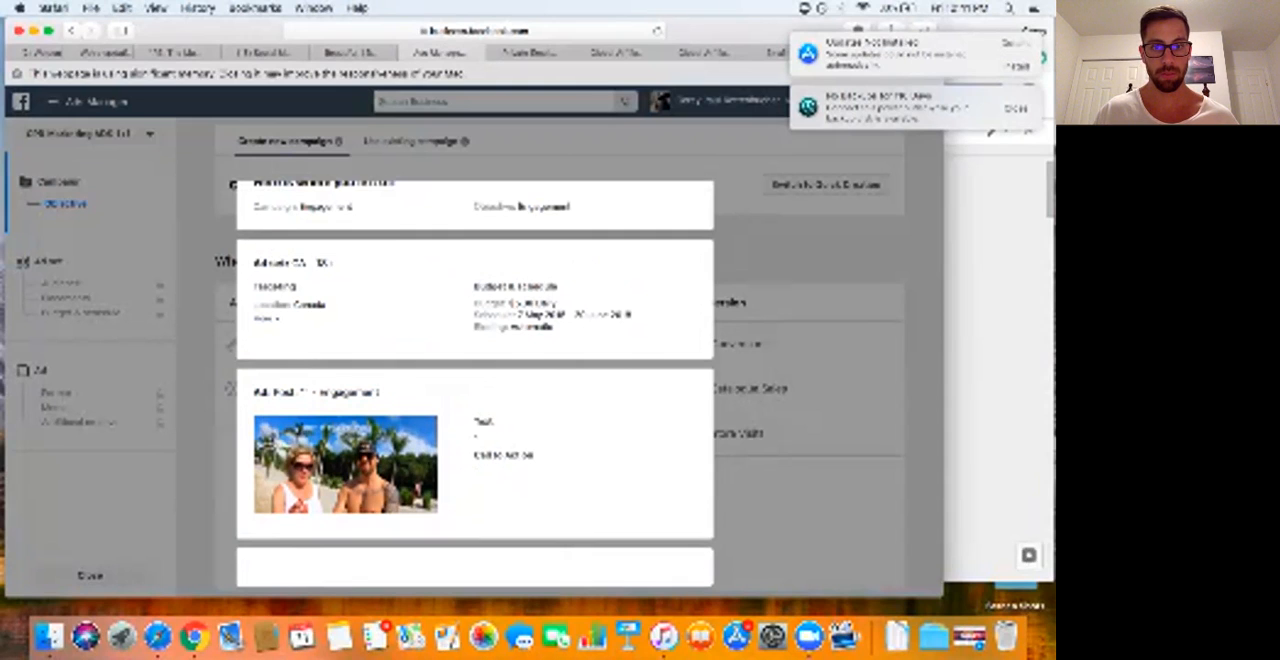
pyautogui.scroll(1, 475, 380)
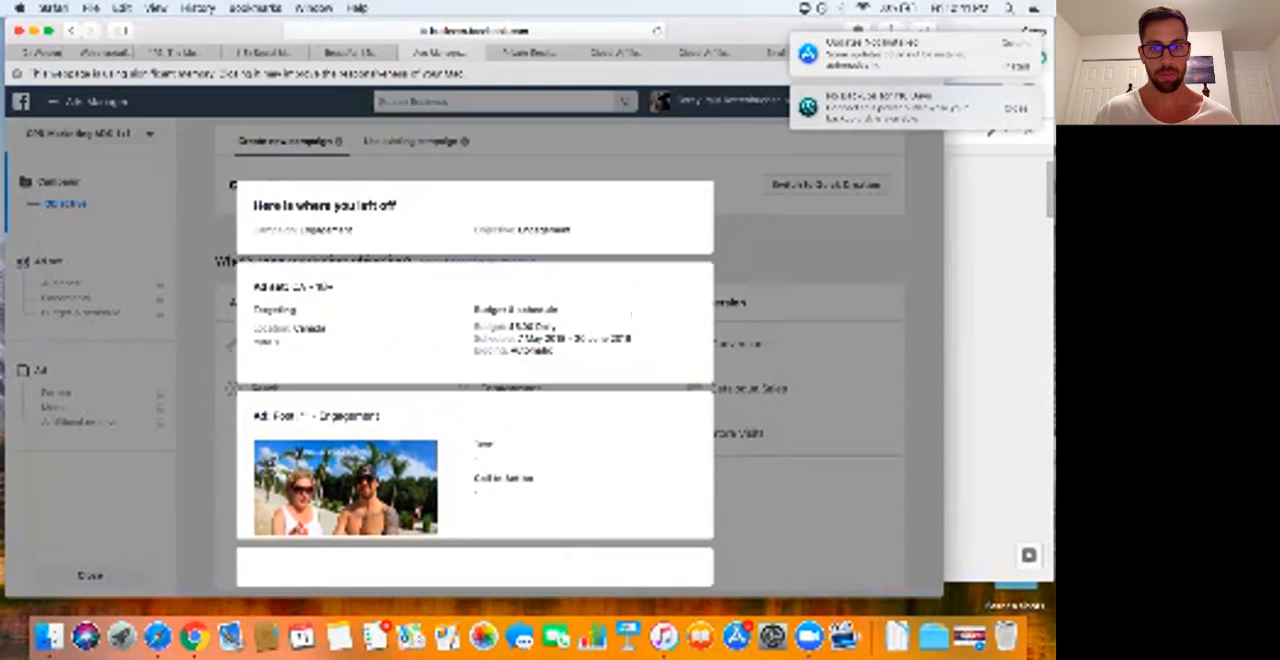
pyautogui.scroll(-1, 475, 380)
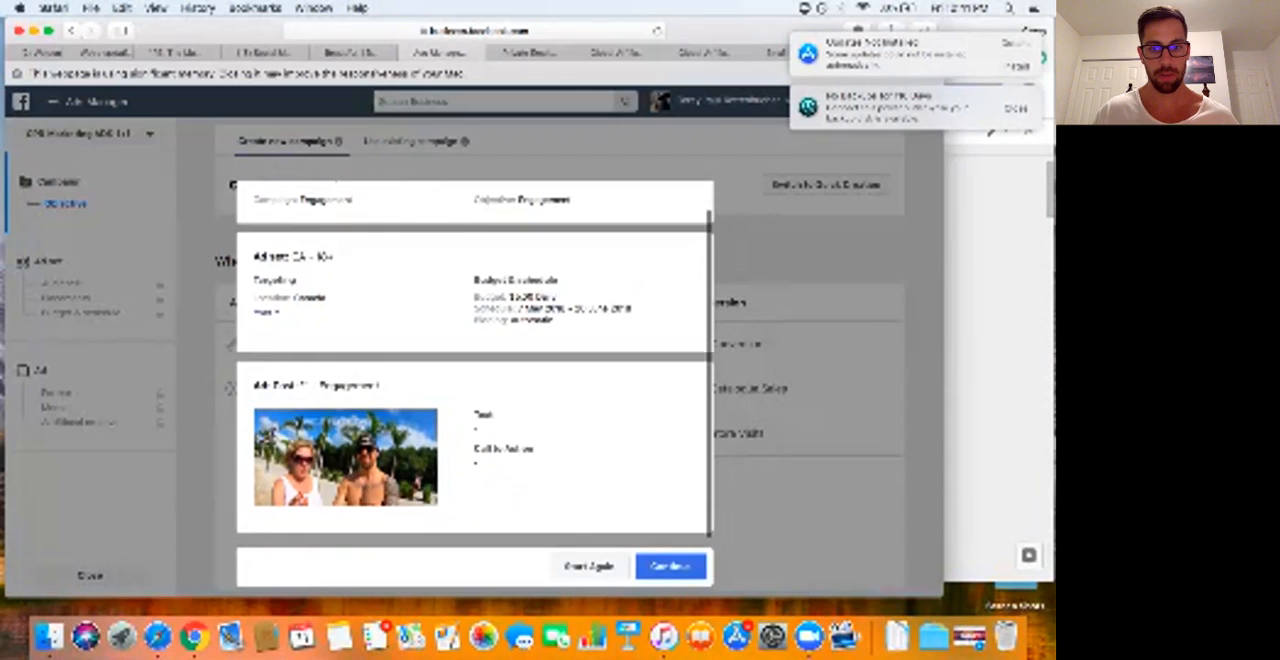
# Step: Start again instead of resuming the draft and set up a post engagement campaign with the Engagement objective
pyautogui.click(590, 567)
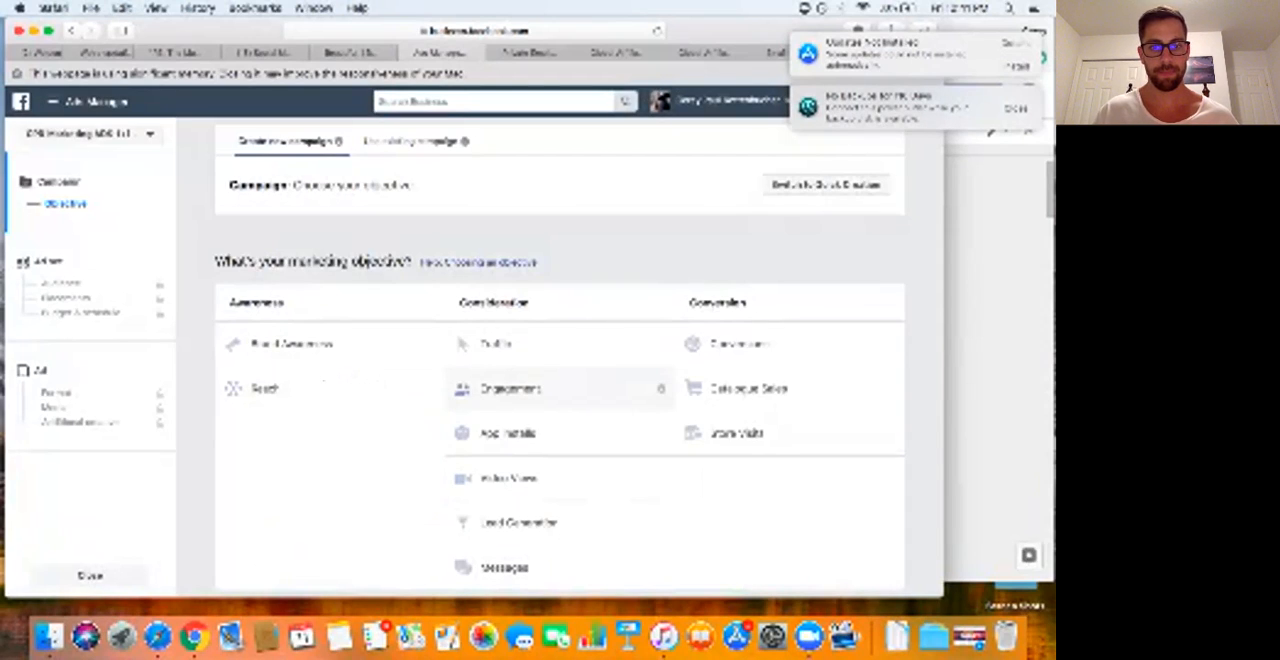
pyautogui.click(511, 388)
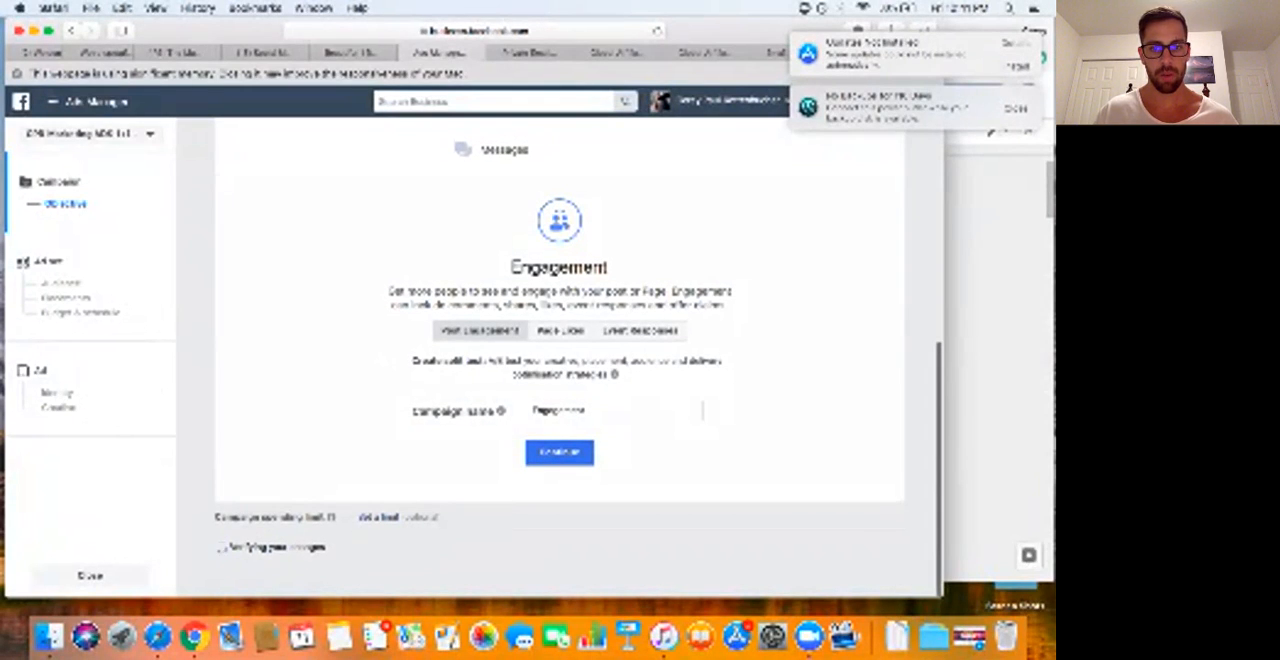
pyautogui.click(560, 453)
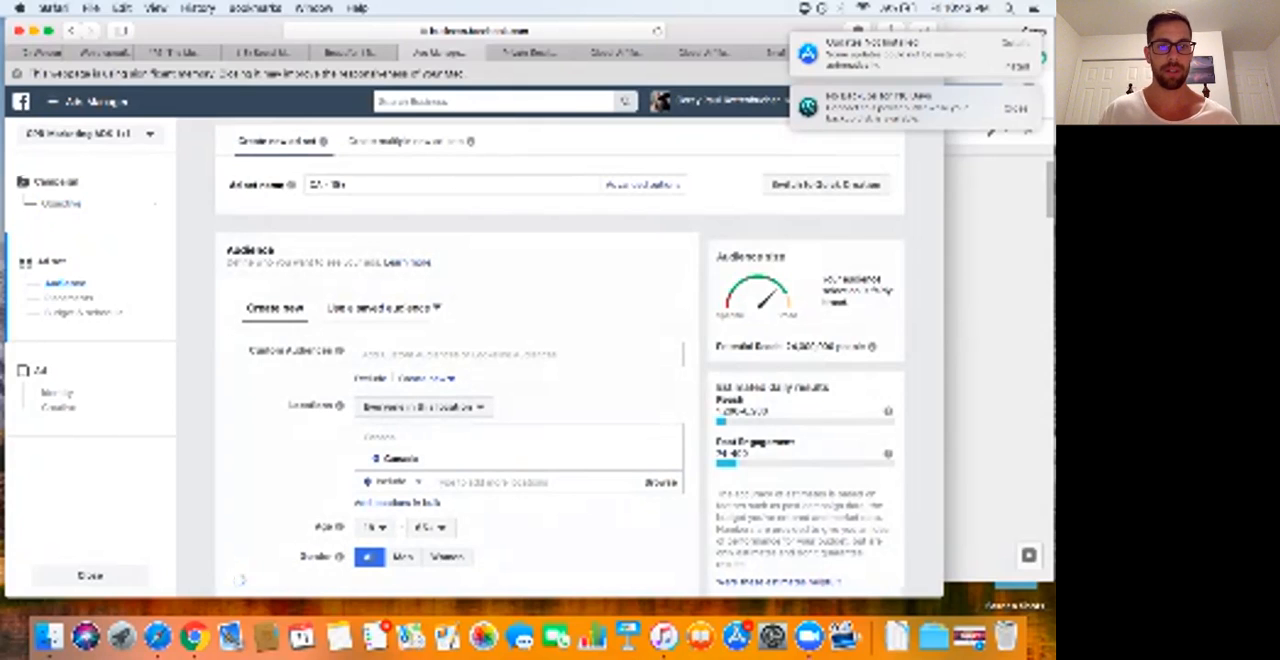
# Step: Apply the first saved Millennials audience to the ad set and edit its placements, removing Instagram and Audience Network
pyautogui.click(384, 308)
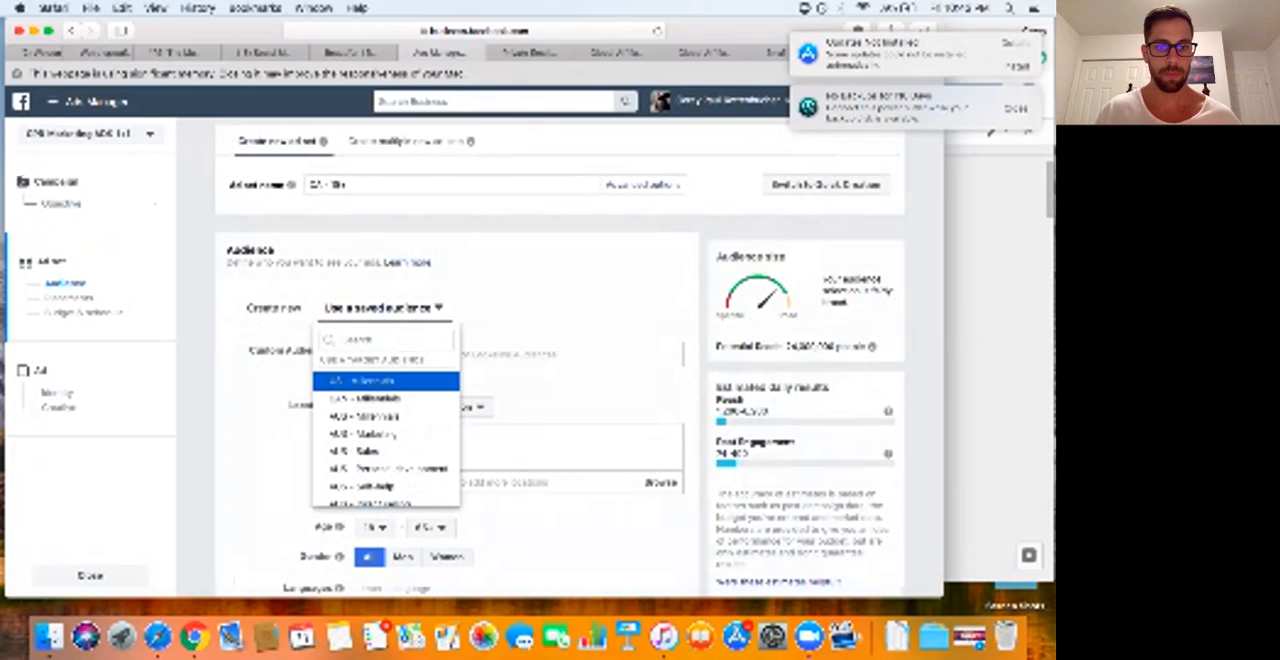
pyautogui.click(385, 381)
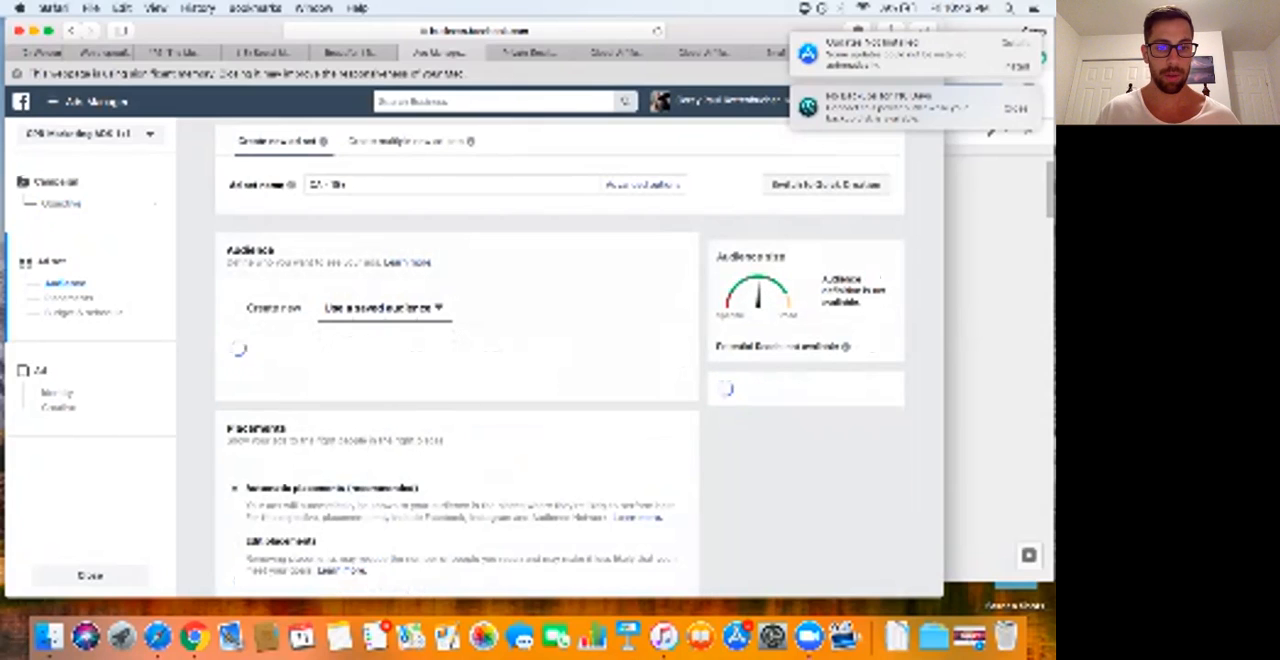
pyautogui.scroll(-5, 457, 360)
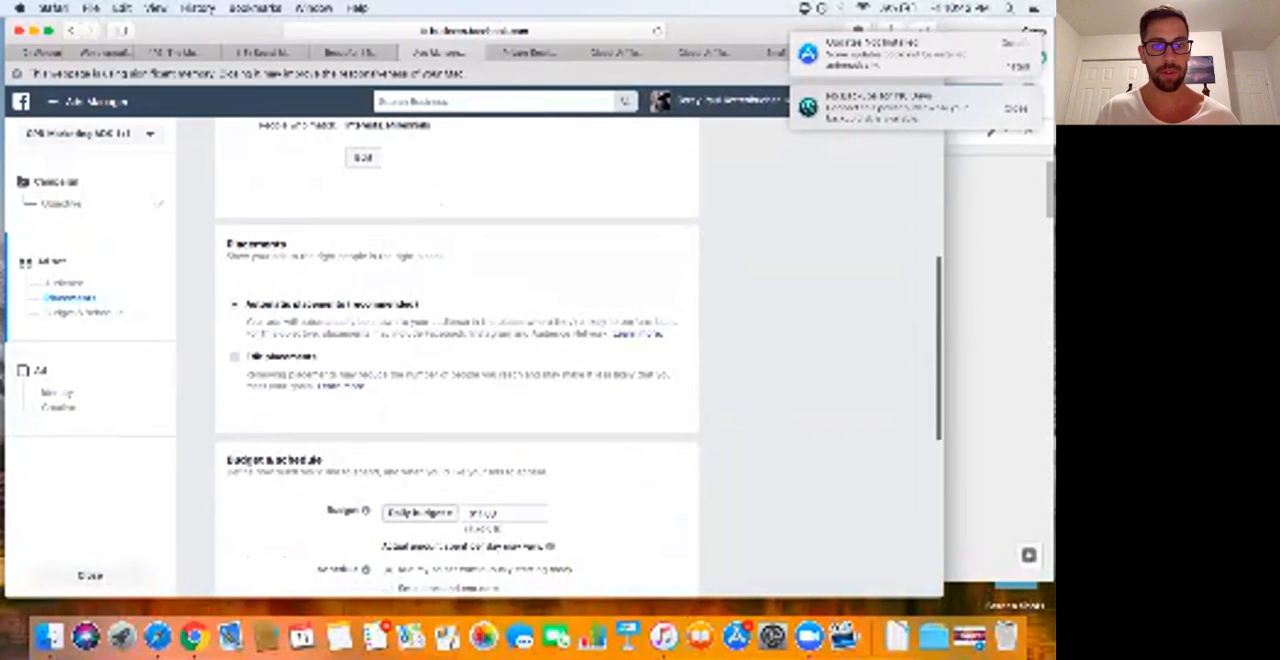
pyautogui.click(235, 357)
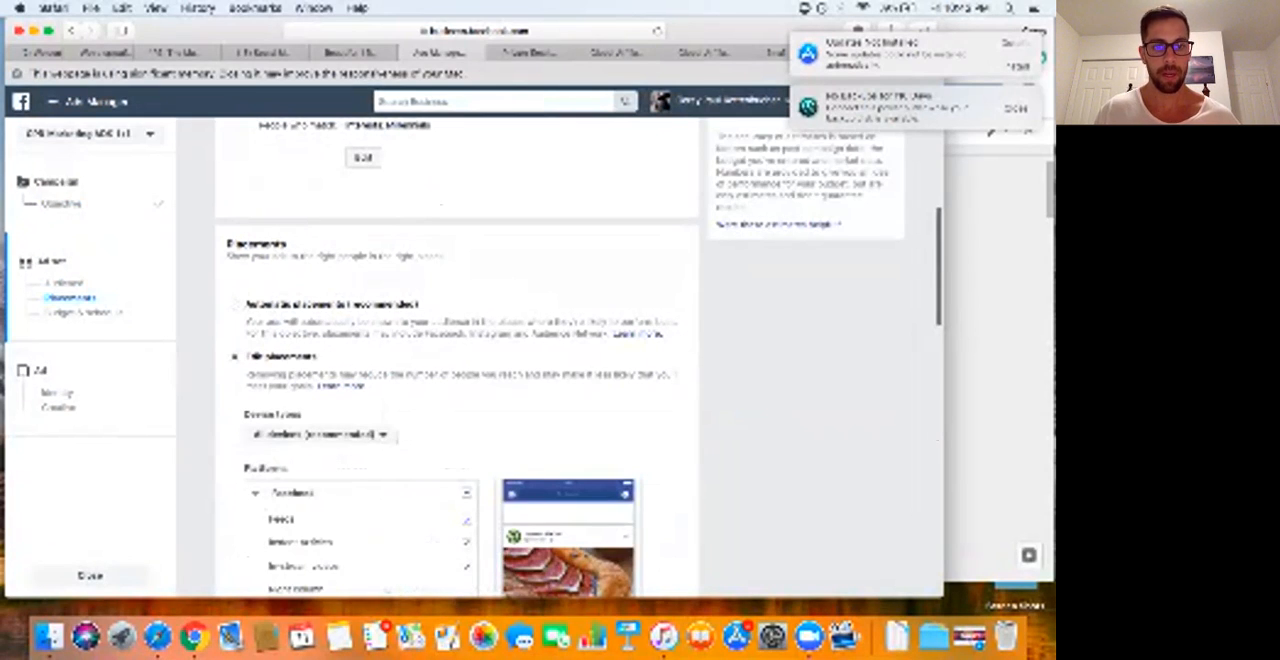
pyautogui.scroll(-5, 457, 400)
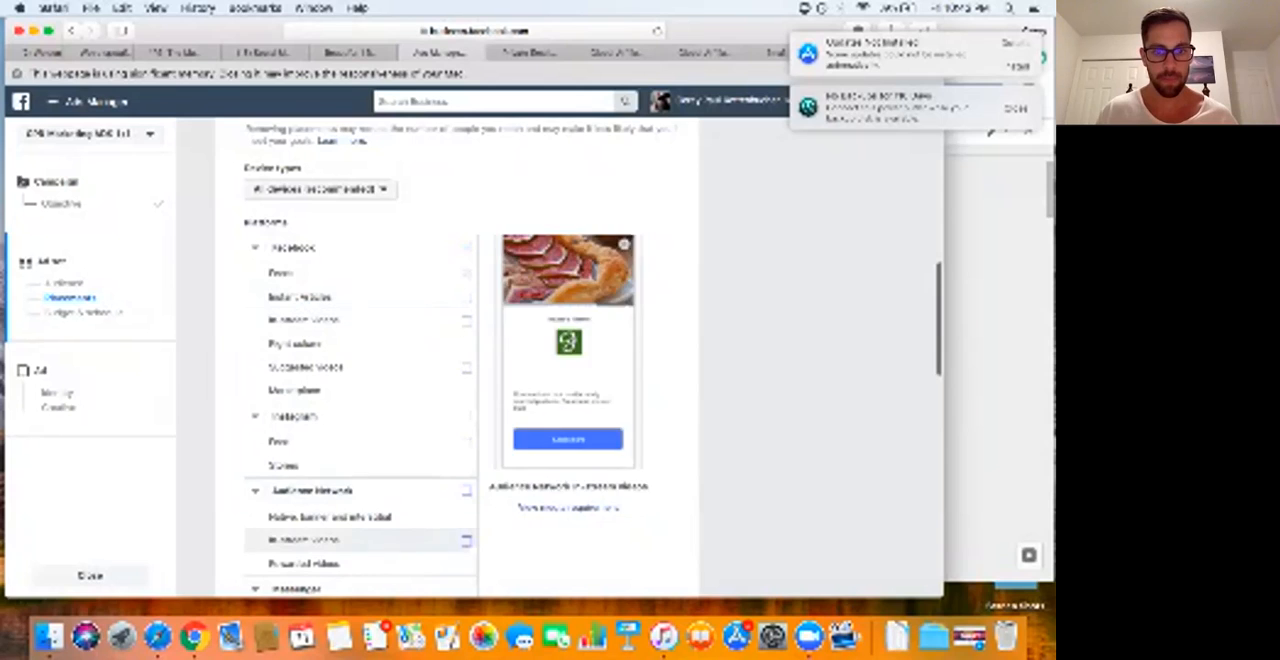
pyautogui.scroll(-3, 460, 360)
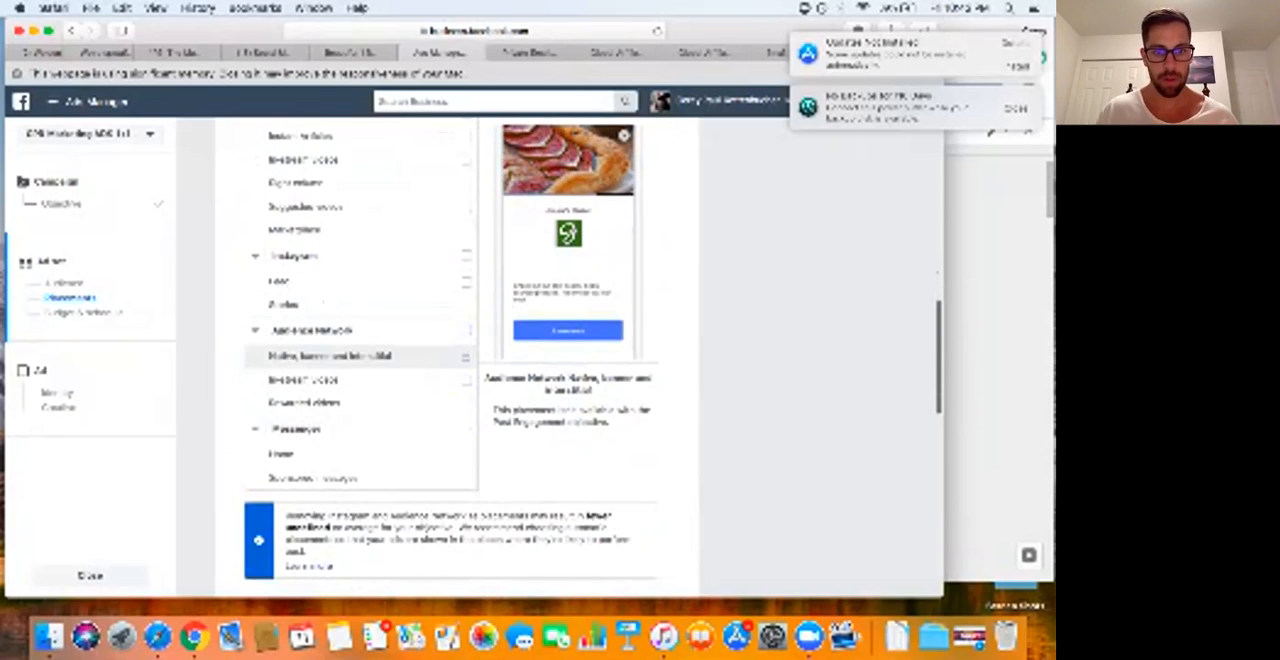
pyautogui.scroll(-5, 456, 360)
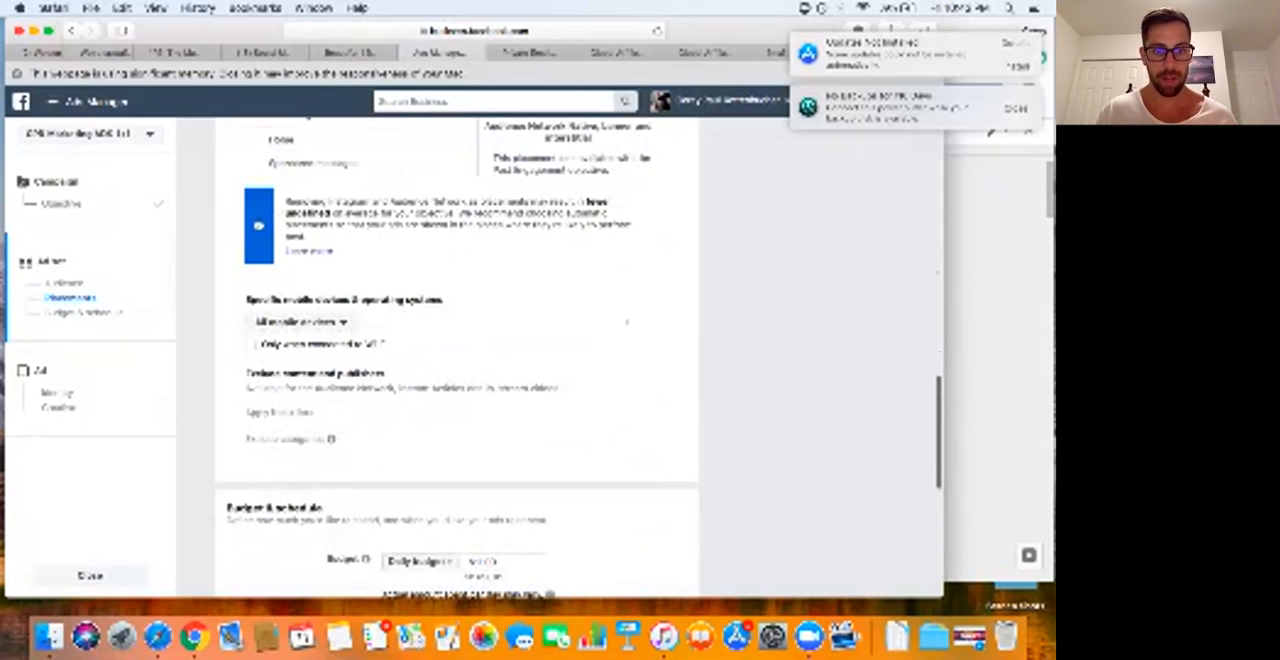
# Step: Switch the ad set's schedule to a set start and end date and continue to the ad setup
pyautogui.scroll(-10, 456, 360)
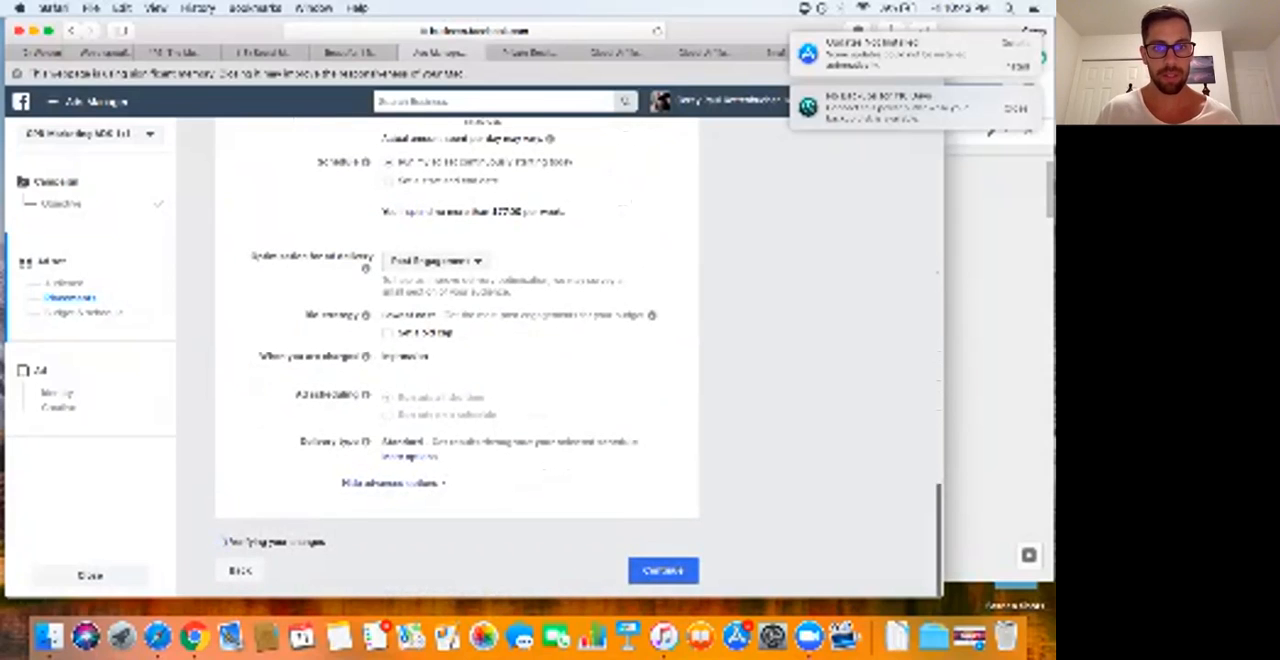
pyautogui.scroll(3, 456, 360)
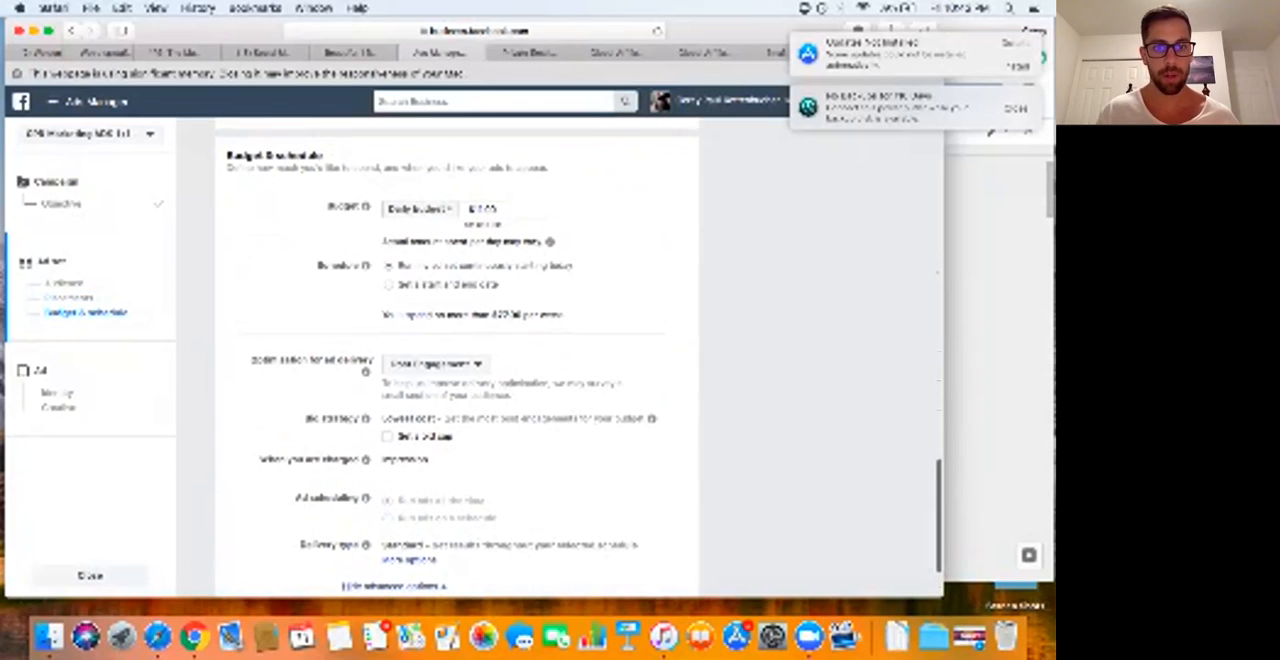
pyautogui.click(389, 285)
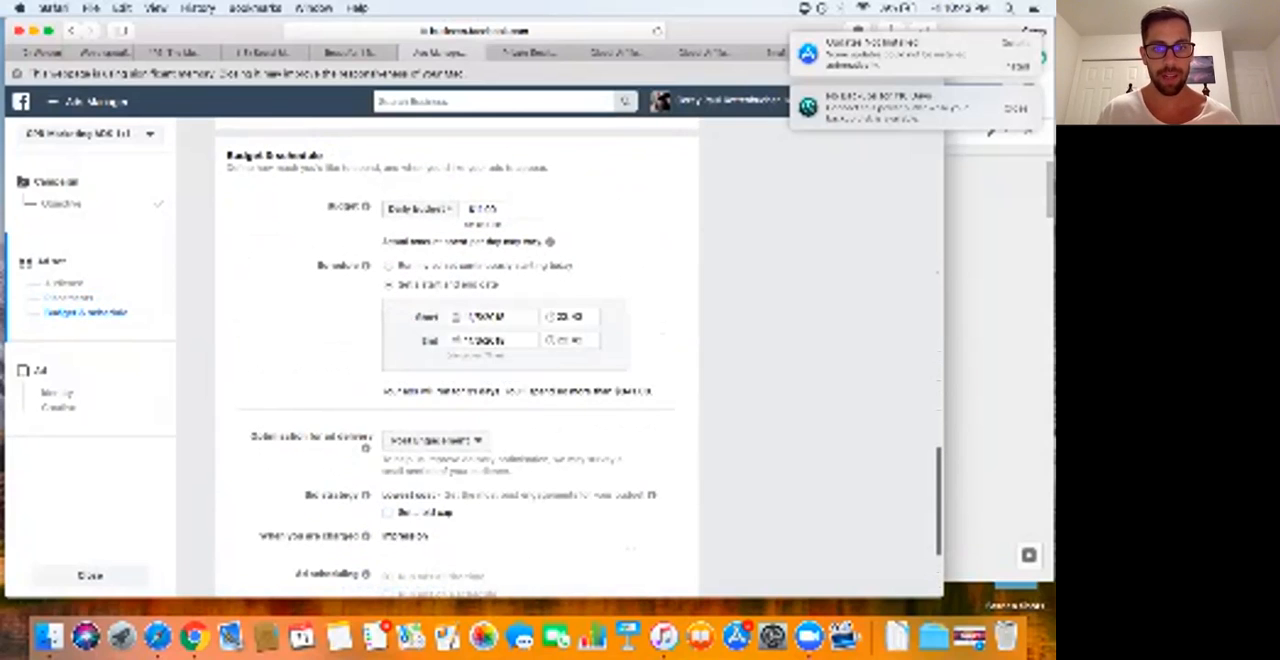
pyautogui.click(490, 317)
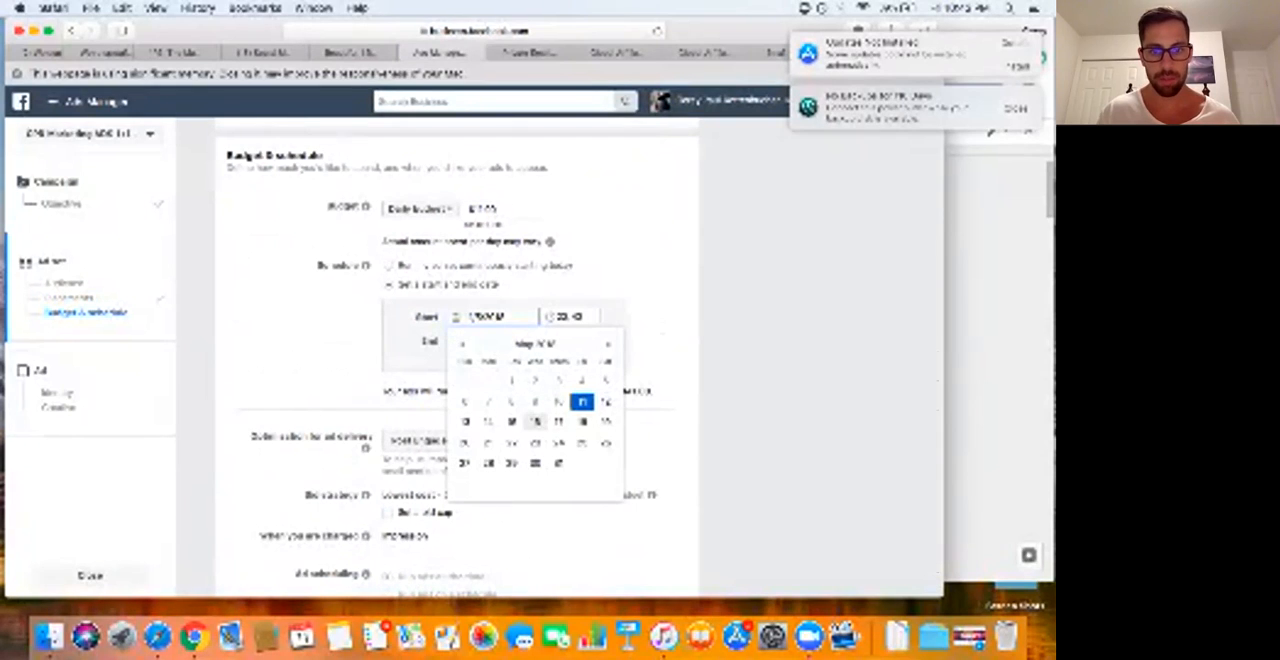
pyautogui.click(512, 421)
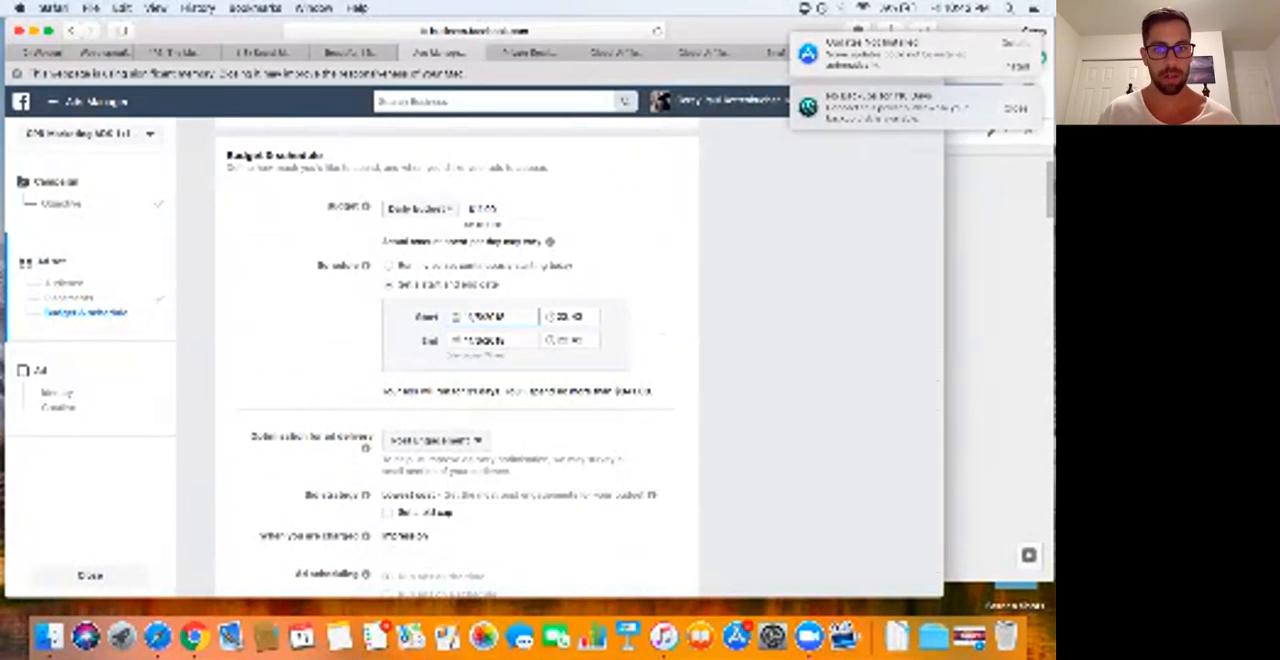
pyautogui.scroll(-5, 456, 350)
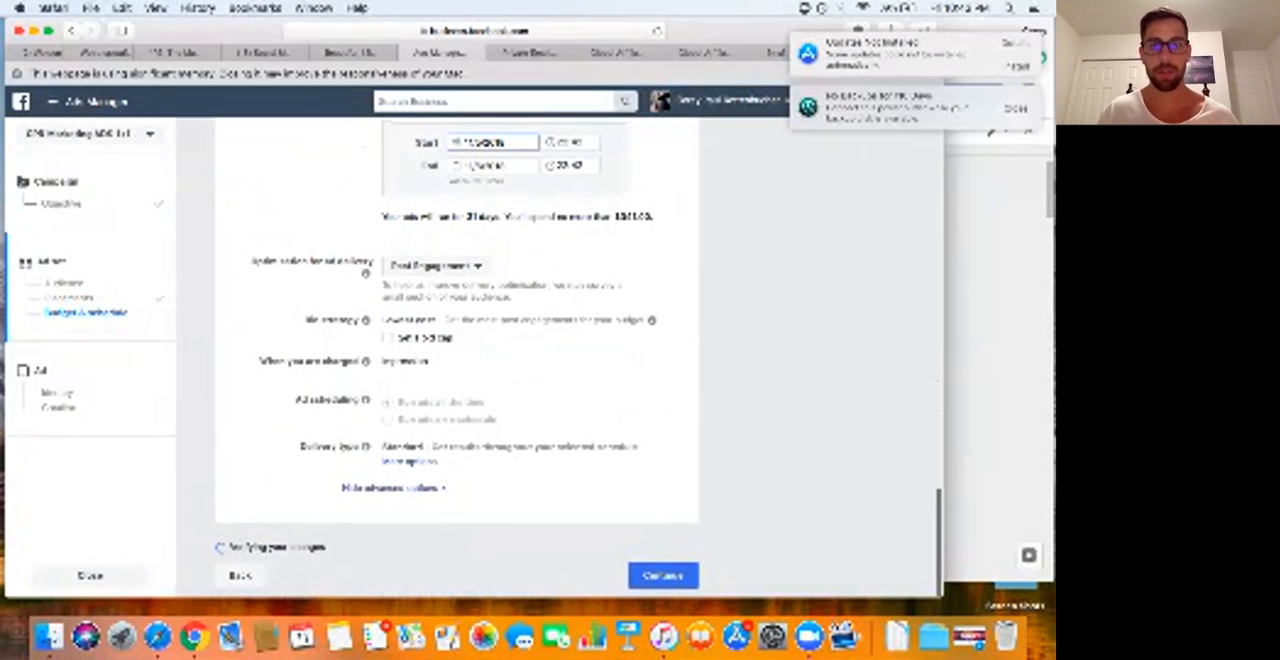
pyautogui.click(663, 575)
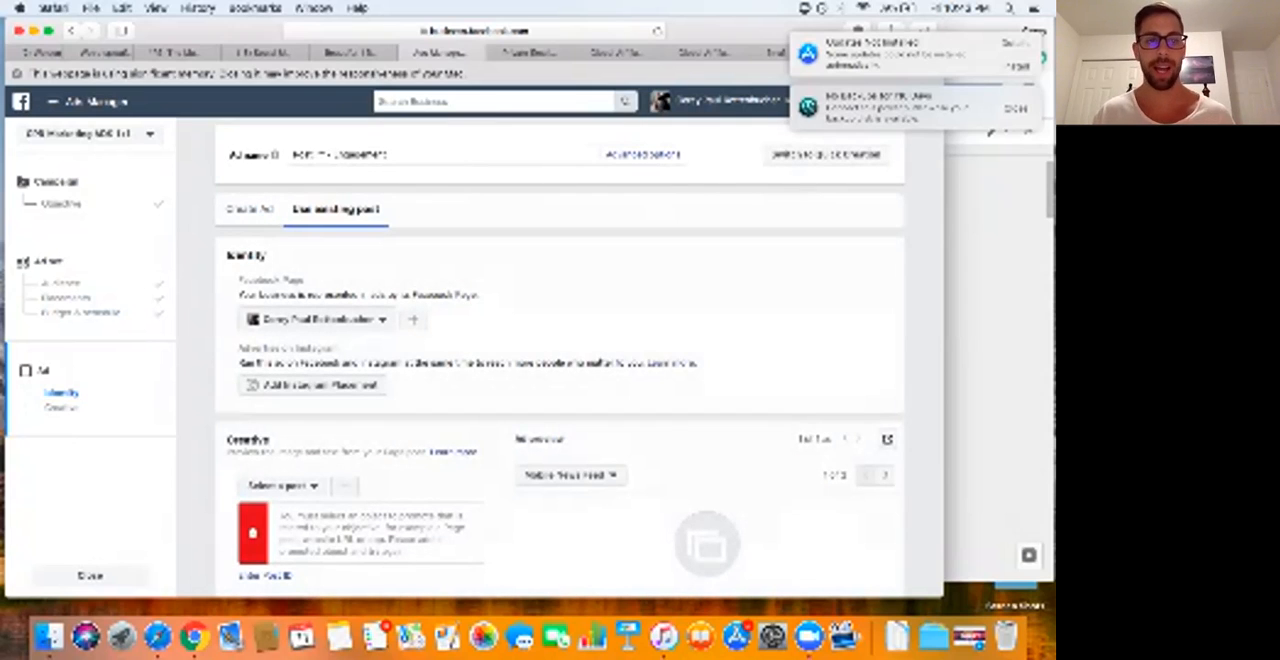
# Step: Choose to create a new ad and add the account library image of the couple under palm trees
pyautogui.click(249, 209)
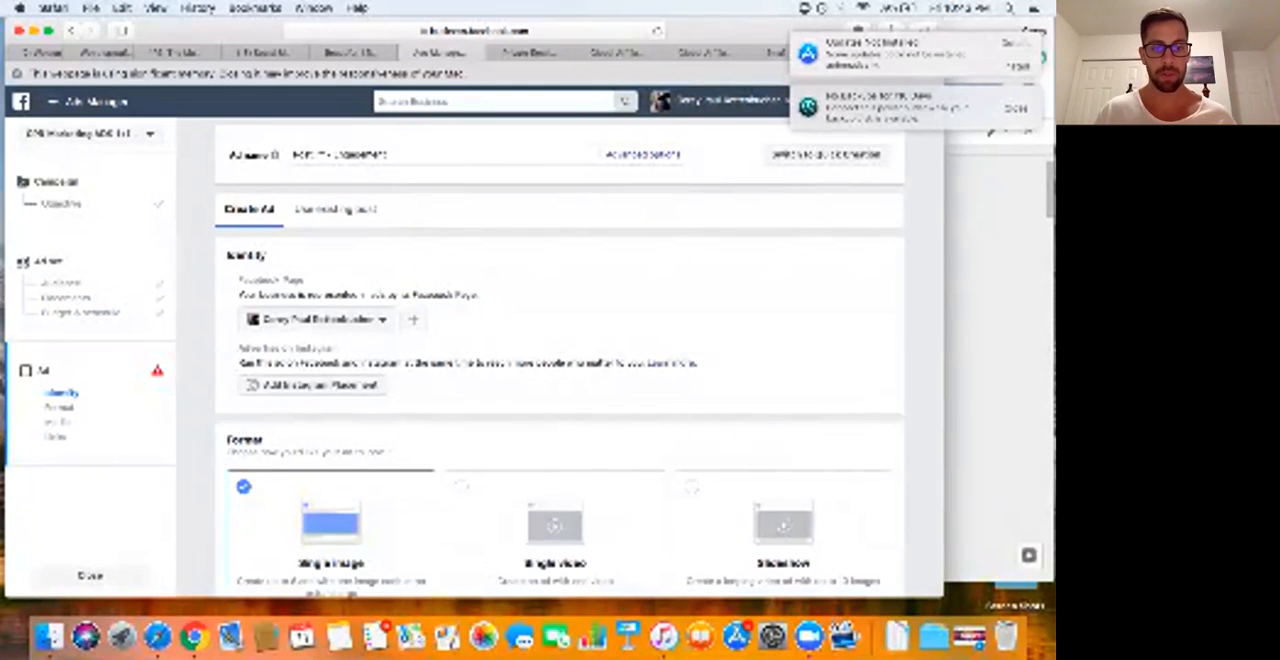
pyautogui.scroll(-5, 560, 360)
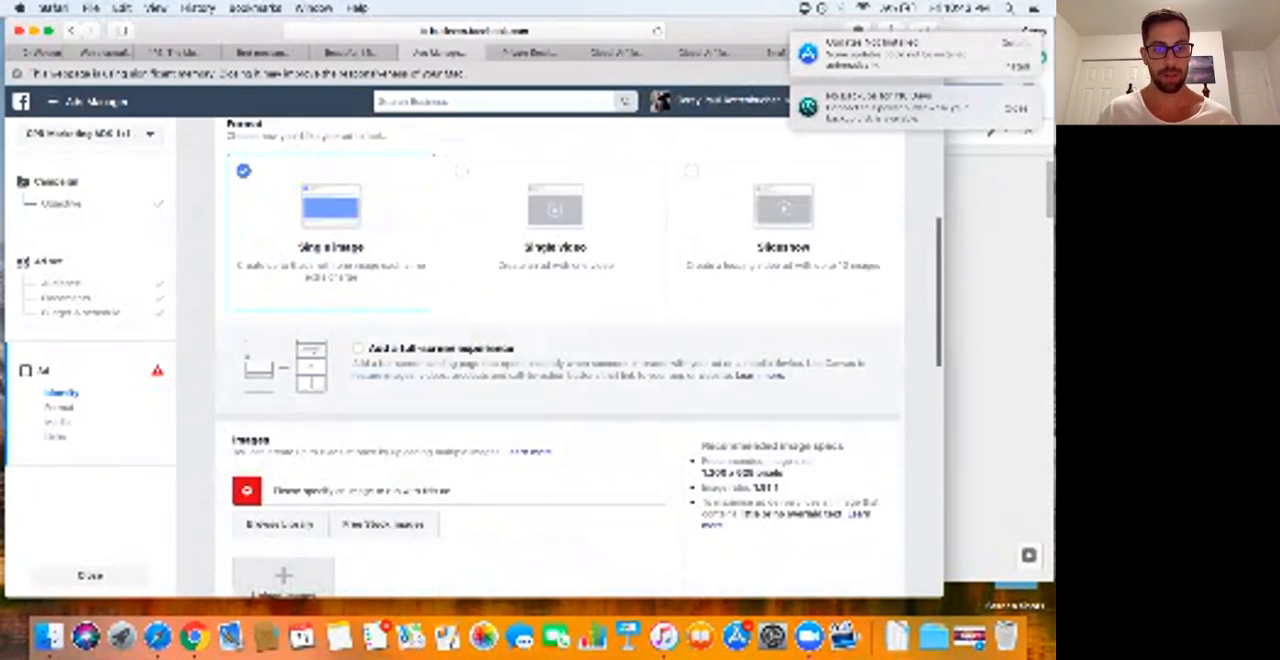
pyautogui.click(279, 524)
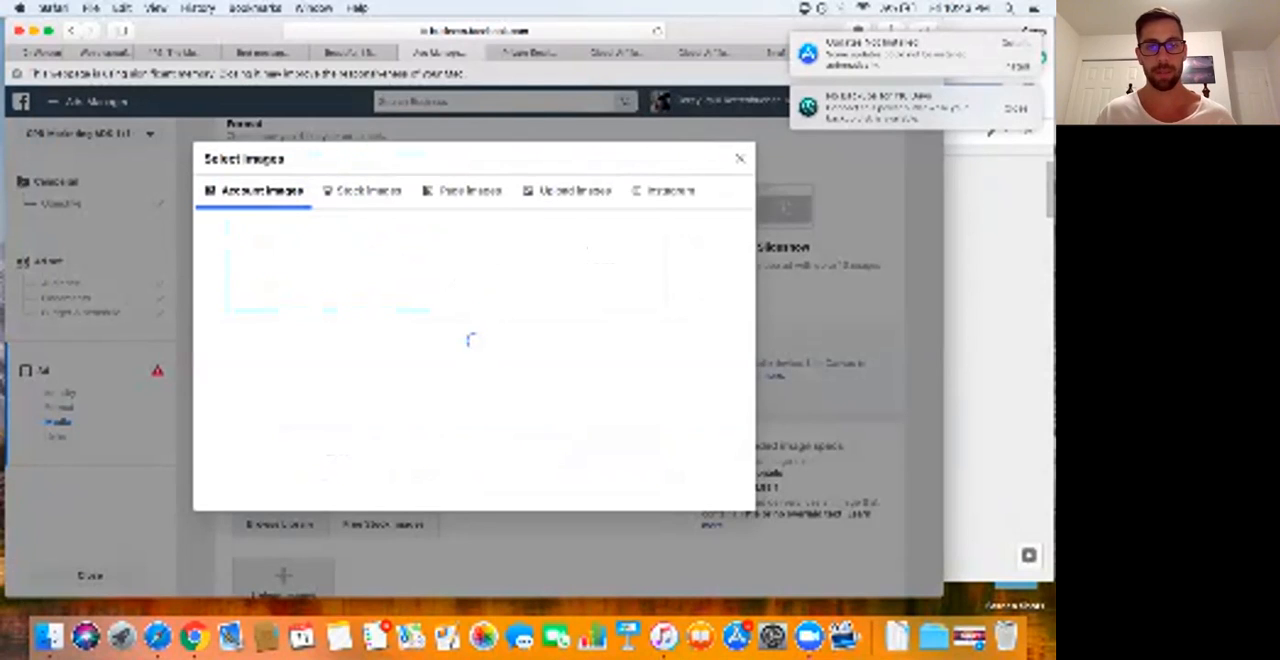
pyautogui.press('Escape')
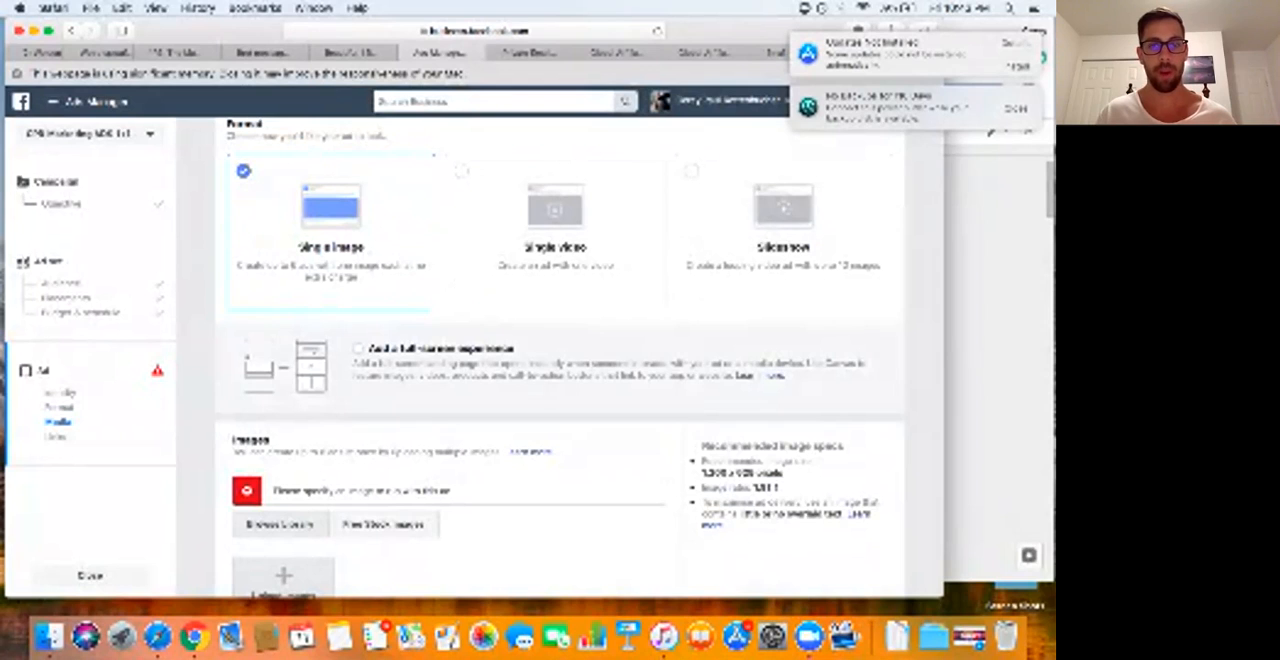
pyautogui.click(279, 524)
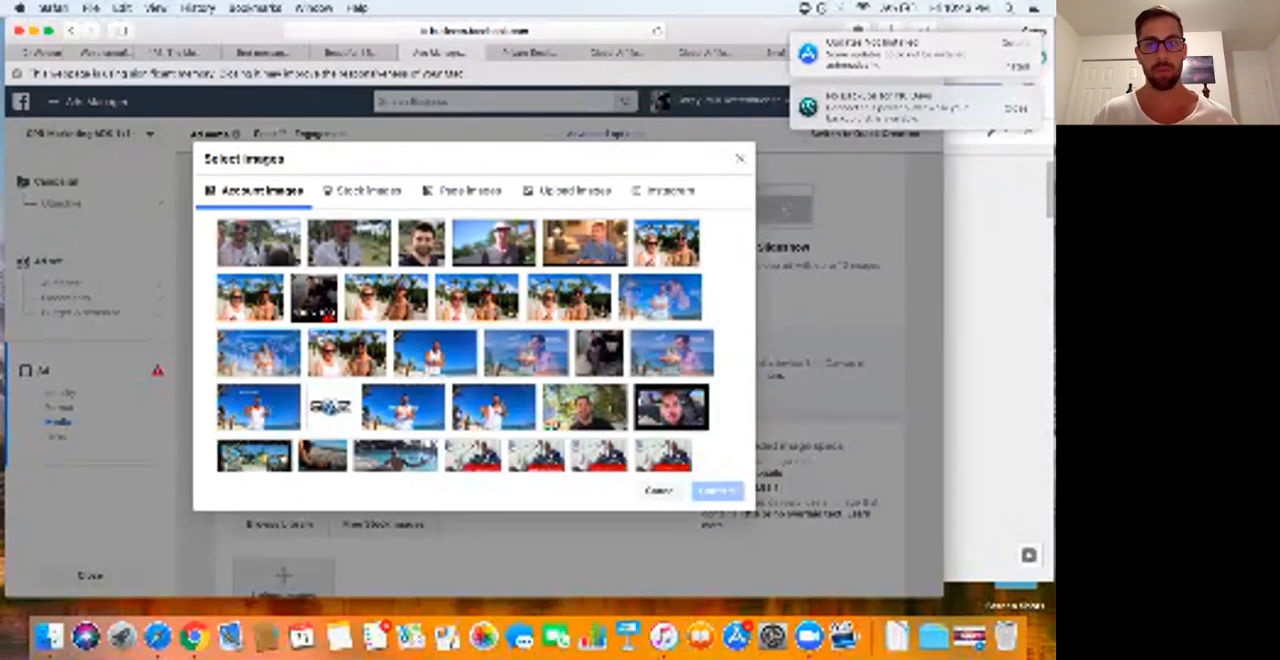
pyautogui.click(666, 242)
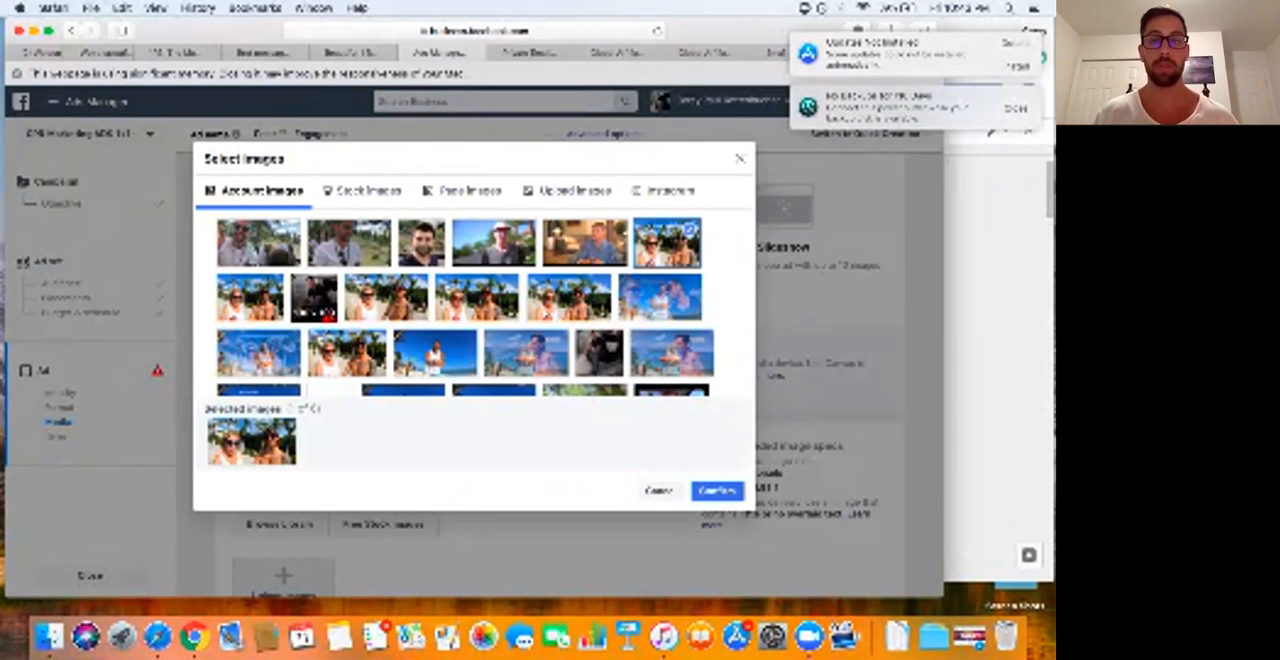
pyautogui.click(716, 490)
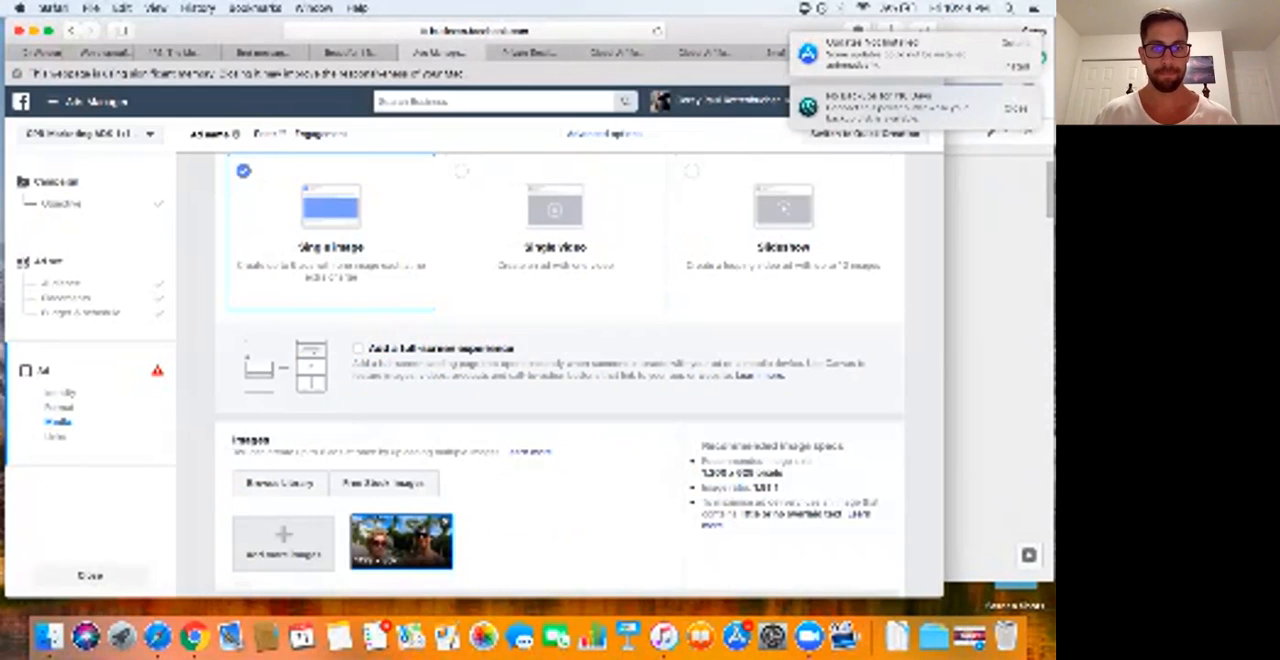
# Step: Paste the prepared ad copy about selling everything and travelling the world into the ad's text and check it
pyautogui.scroll(-5, 560, 376)
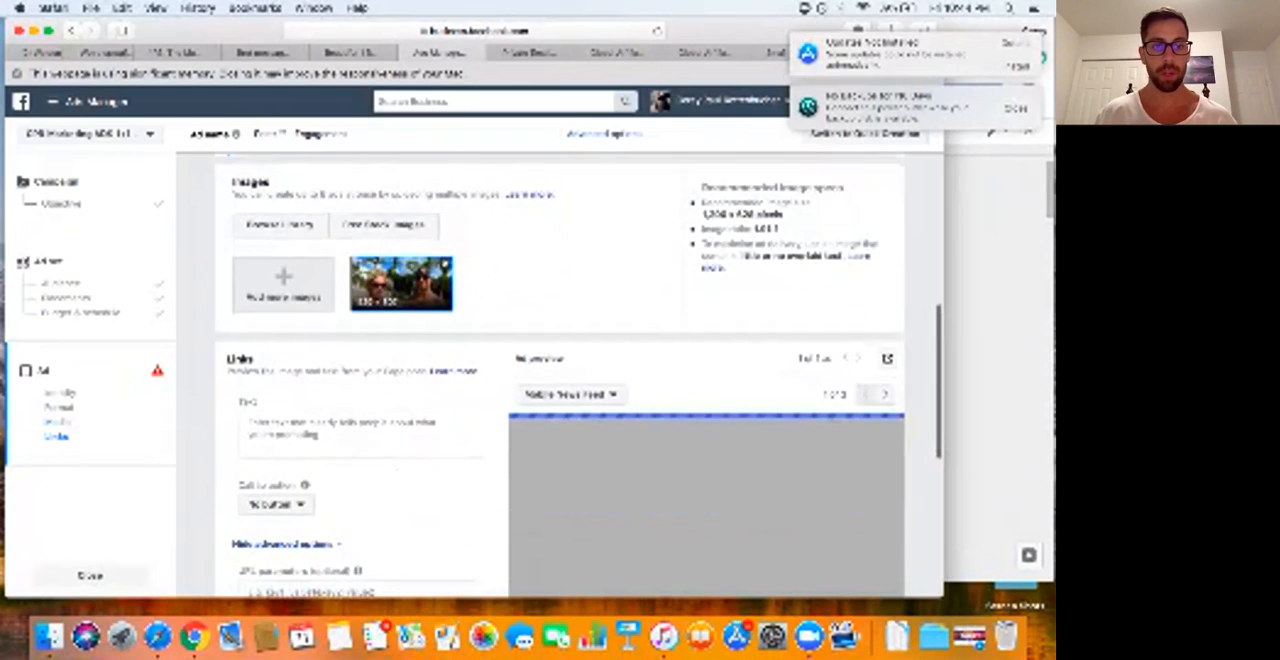
pyautogui.click(361, 431)
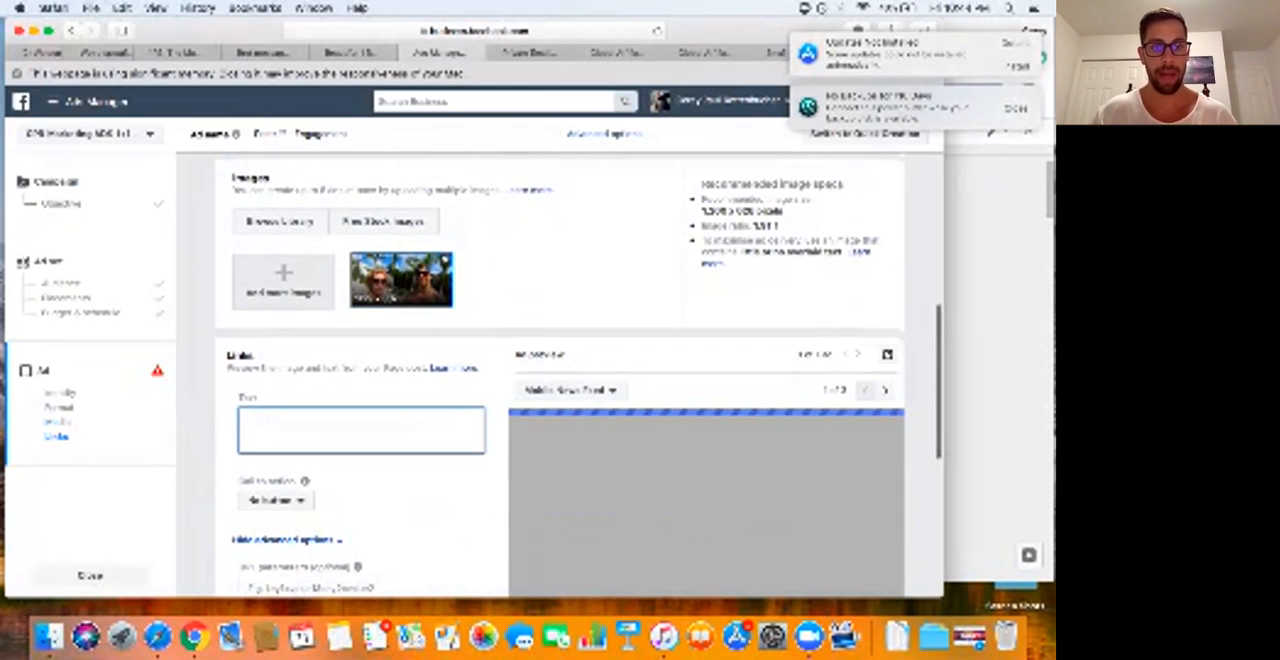
pyautogui.press('super+v')
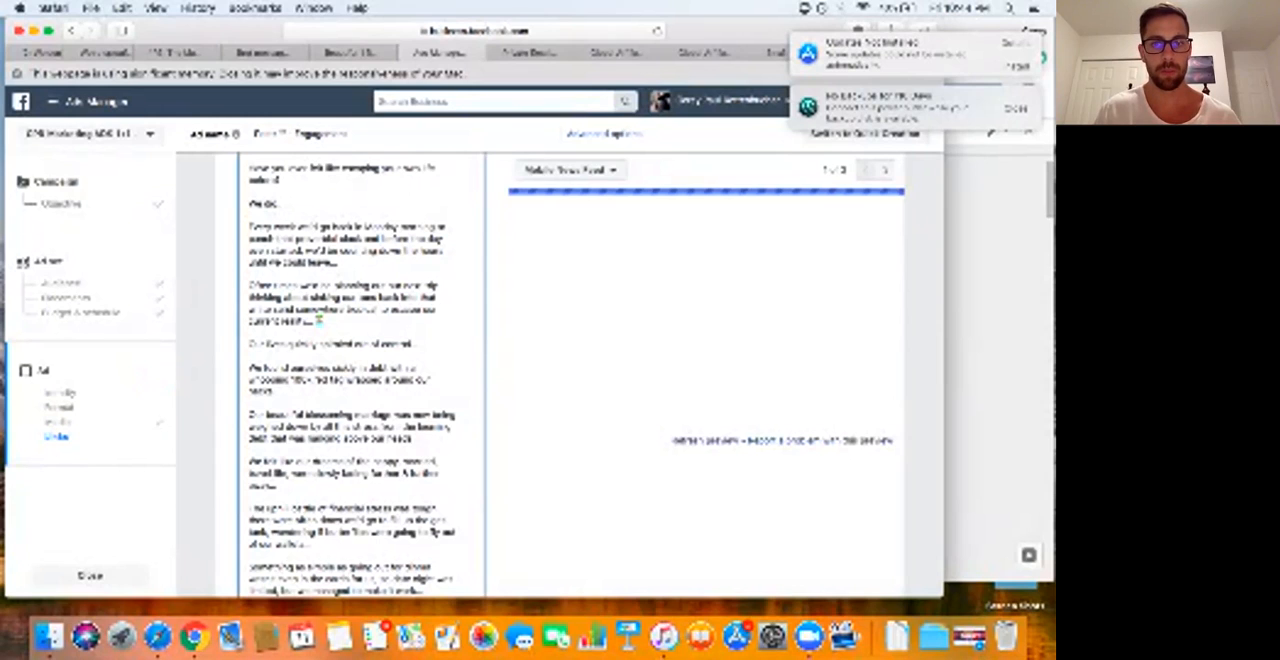
pyautogui.scroll(1, 352, 376)
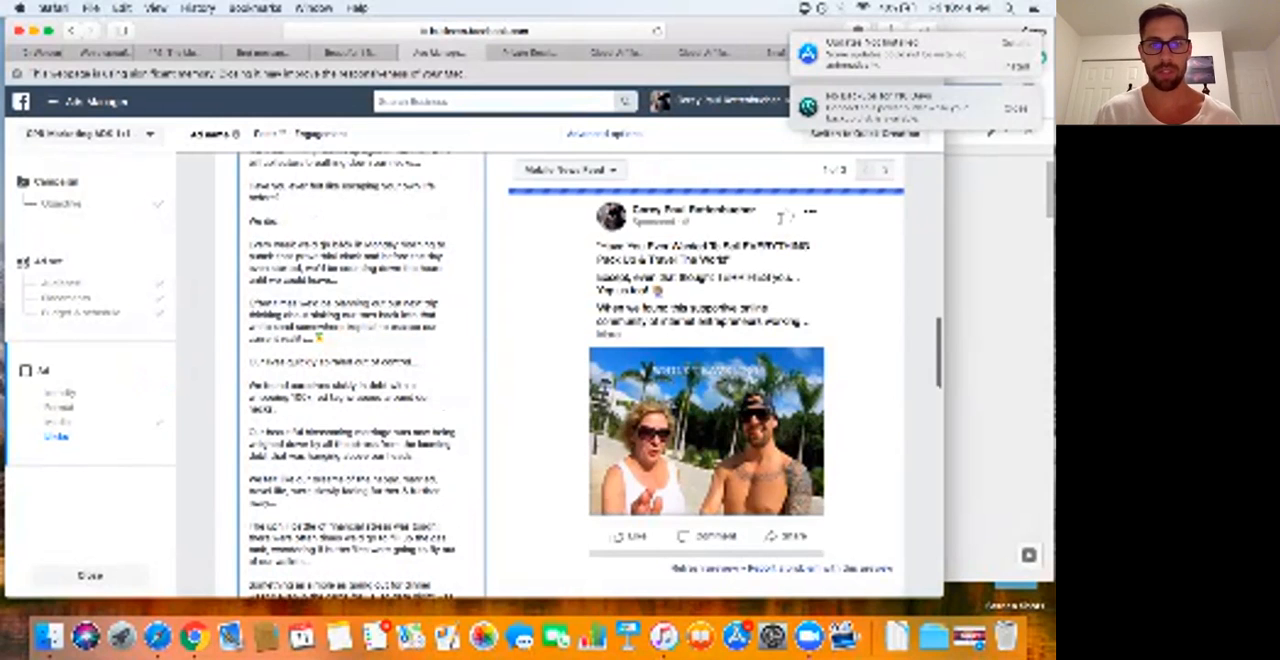
# Step: Add a red question mark emoji after the opening headline line of the ad text
pyautogui.scroll(1, 360, 380)
pyautogui.scroll(10, 350, 380)
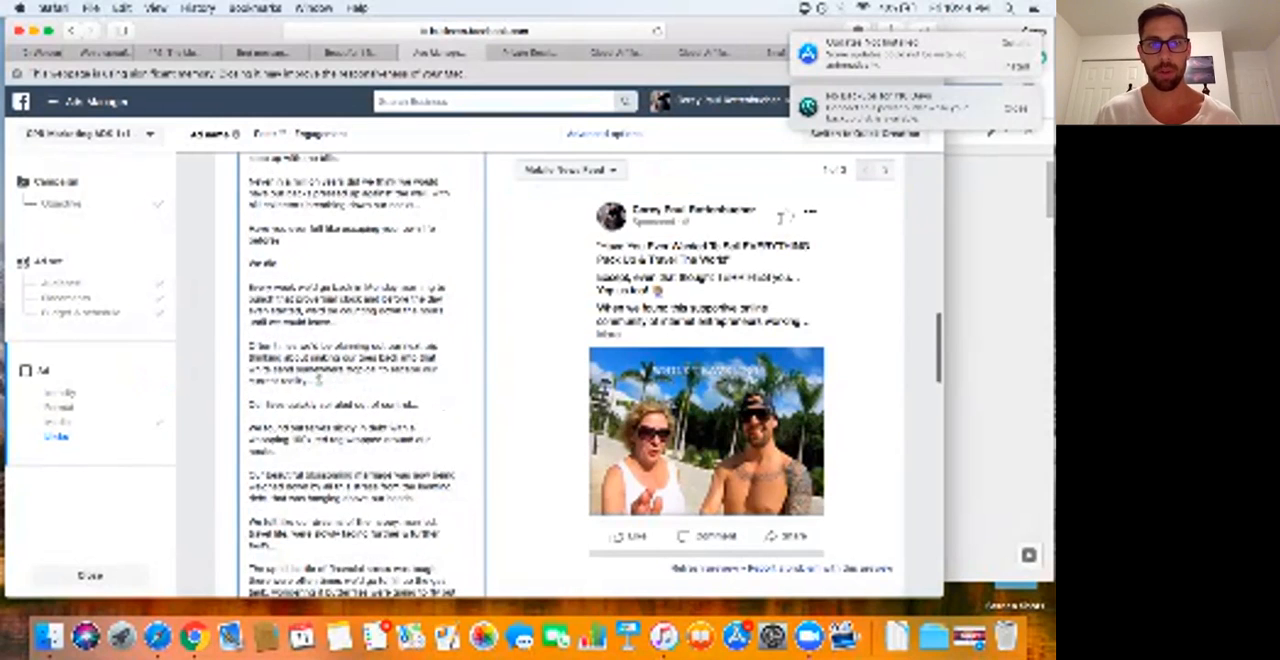
pyautogui.scroll(10, 360, 380)
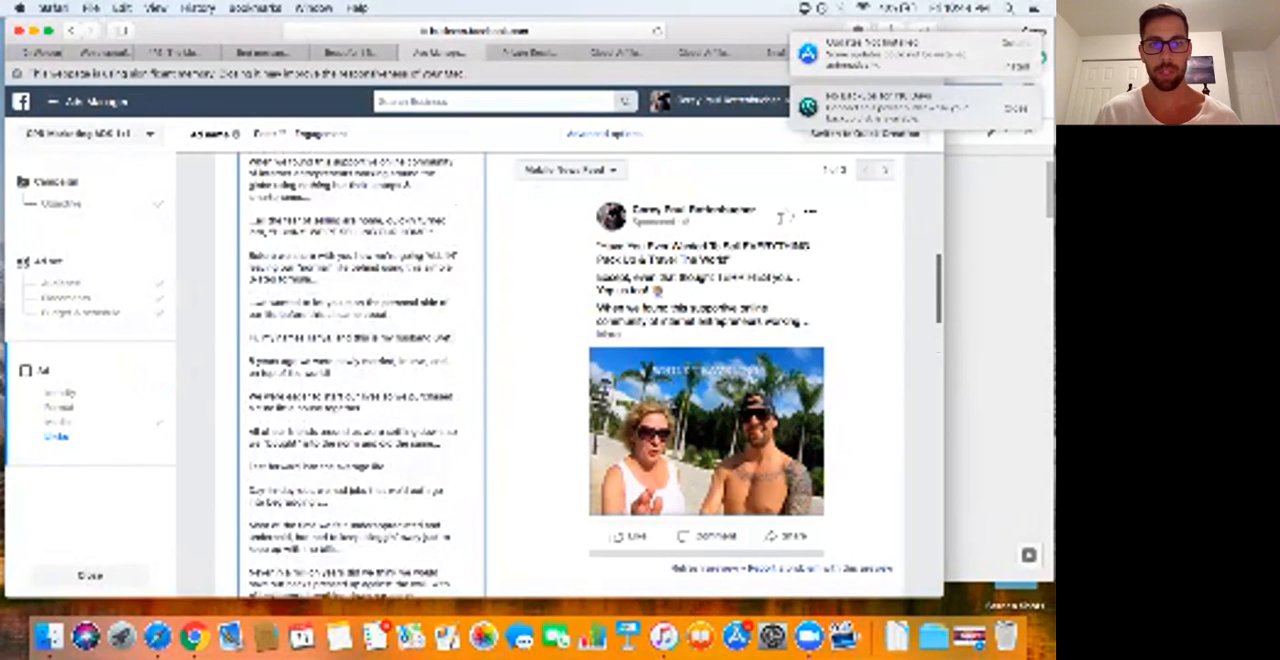
pyautogui.scroll(1, 360, 380)
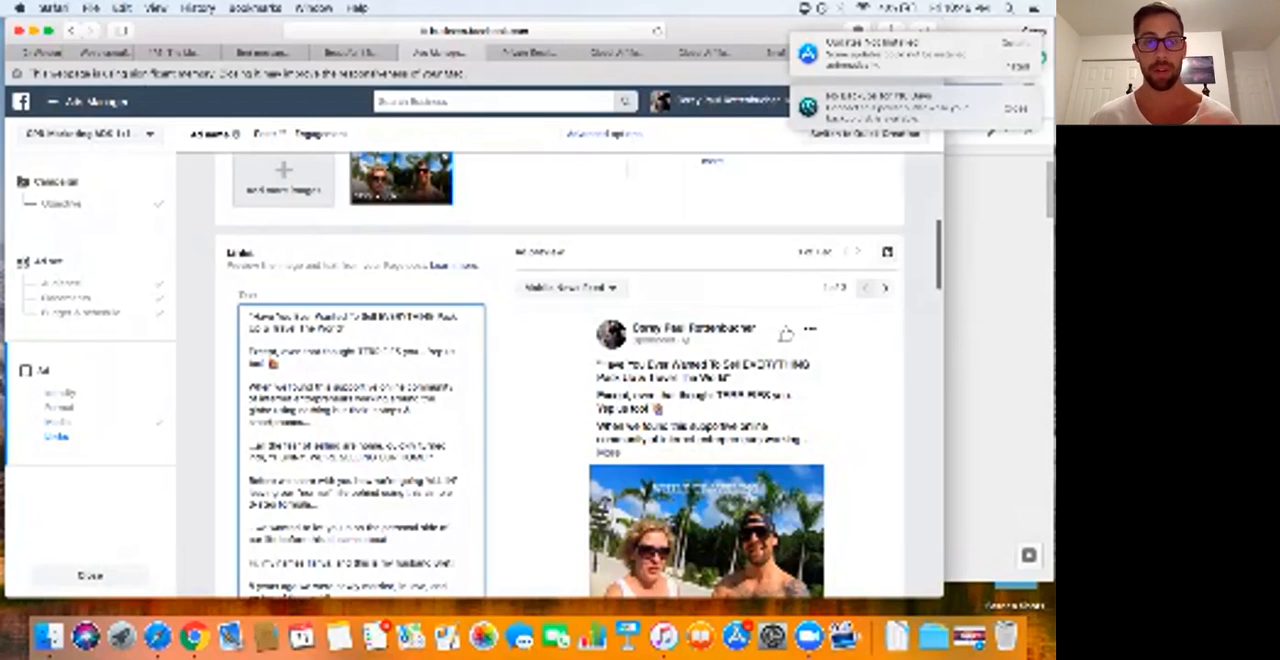
pyautogui.press('ctrl+super+space')
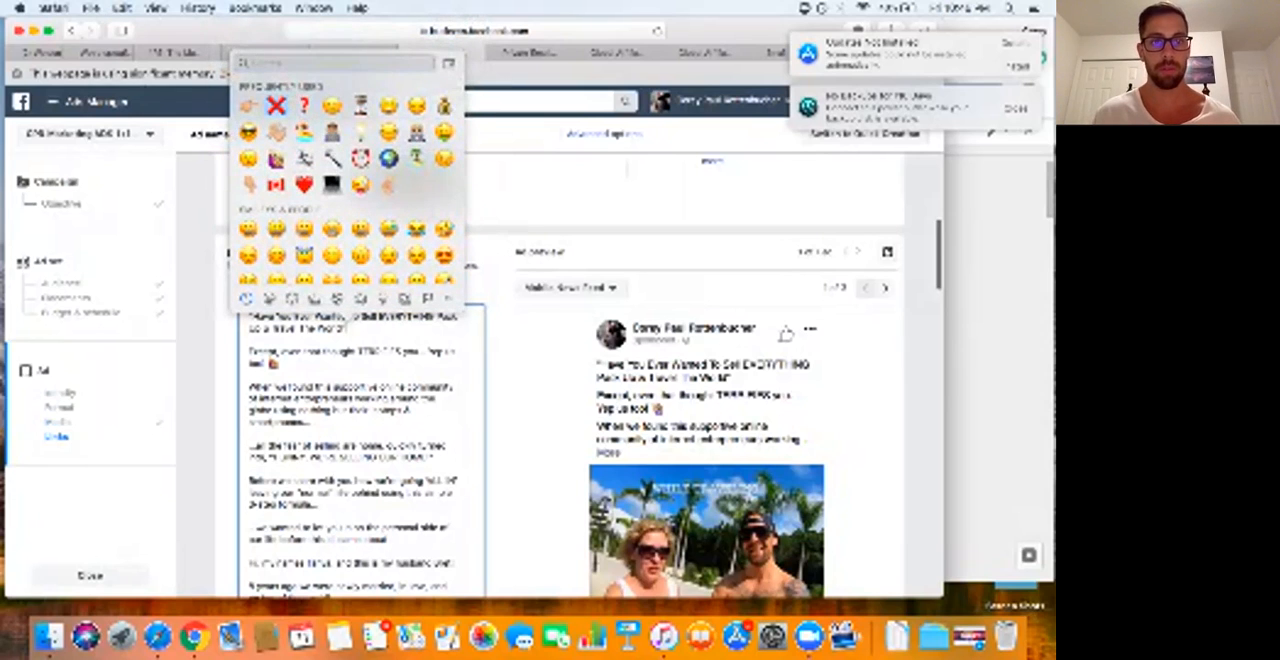
pyautogui.click(304, 106)
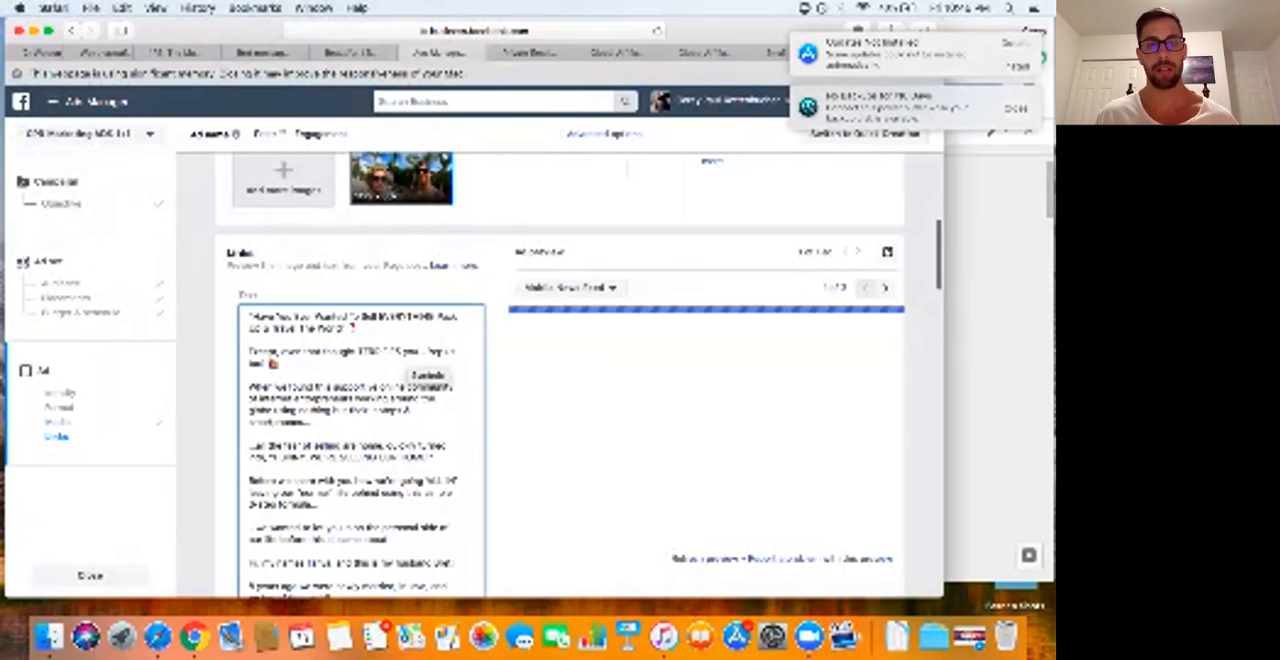
# Step: Check the rest of the ad copy and settings, confirm the ad for review, and continue to the campaign list
pyautogui.scroll(-1, 560, 380)
pyautogui.scroll(-2, 430, 370)
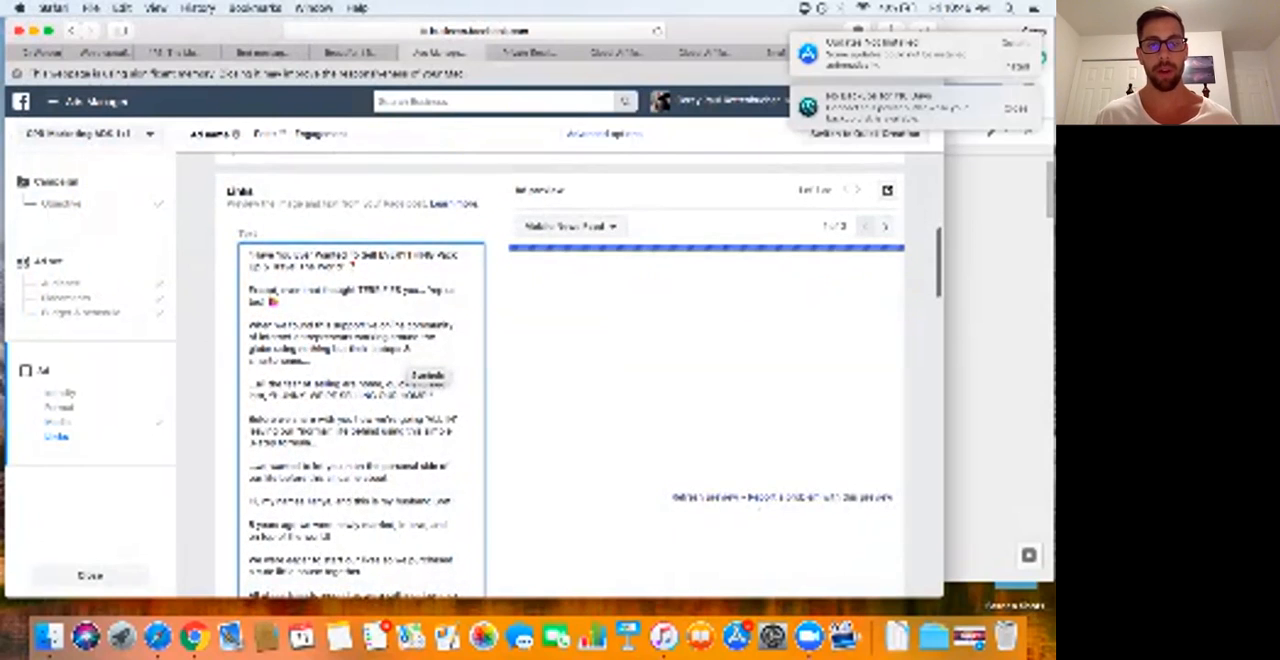
pyautogui.scroll(-2, 430, 380)
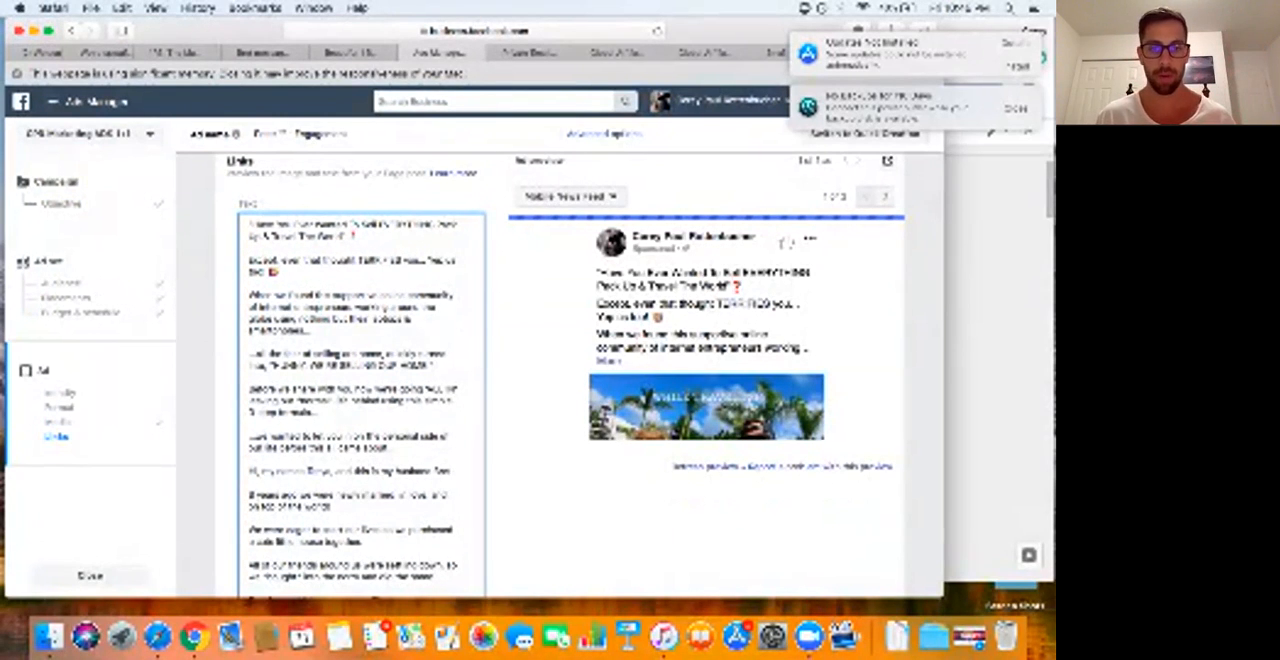
pyautogui.scroll(-4, 560, 380)
pyautogui.scroll(-10, 360, 380)
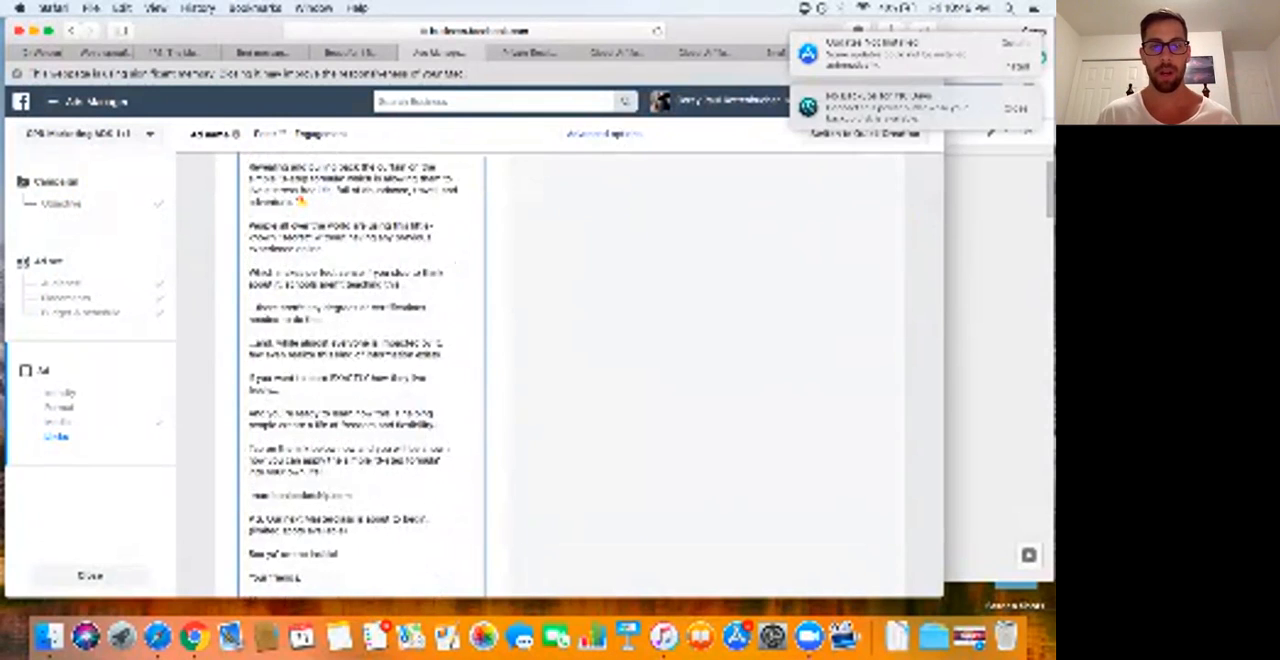
pyautogui.scroll(-5, 360, 380)
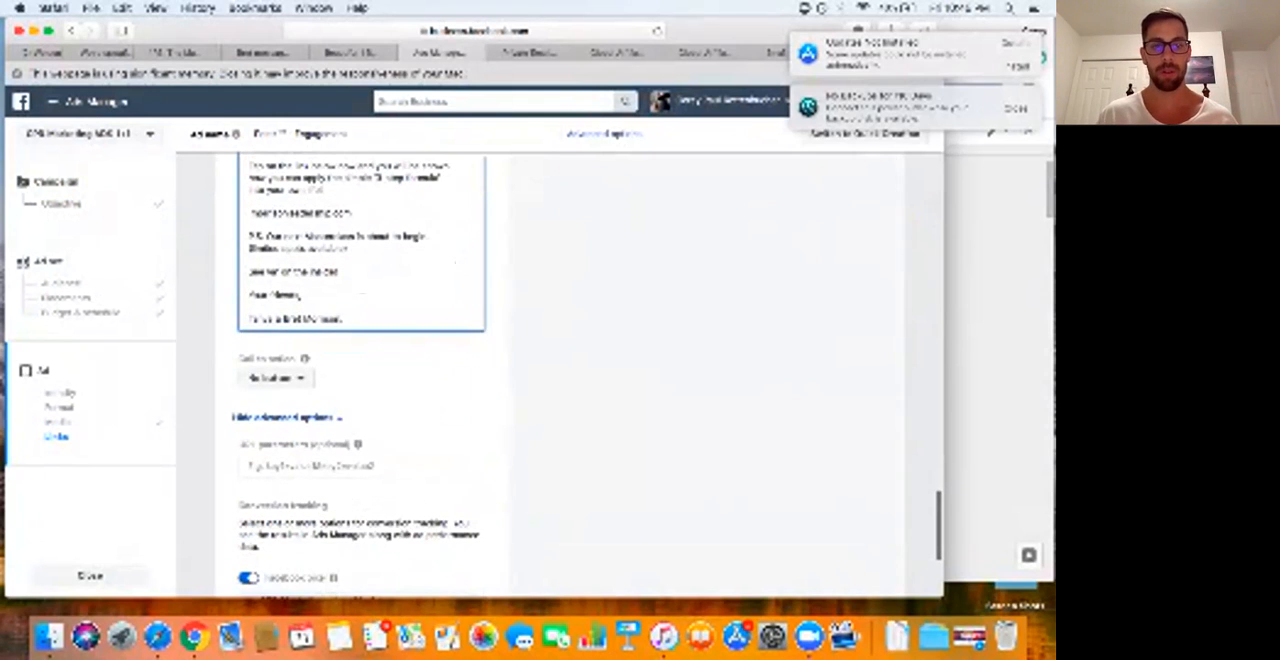
pyautogui.scroll(-10, 560, 380)
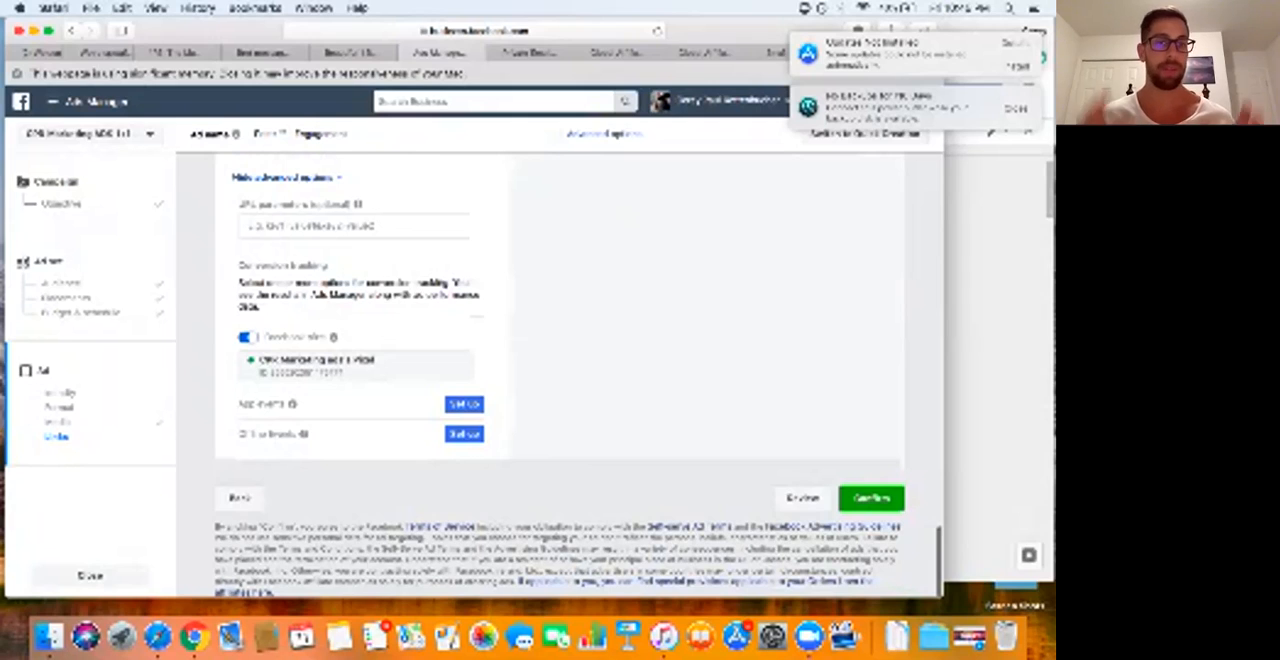
pyautogui.click(871, 498)
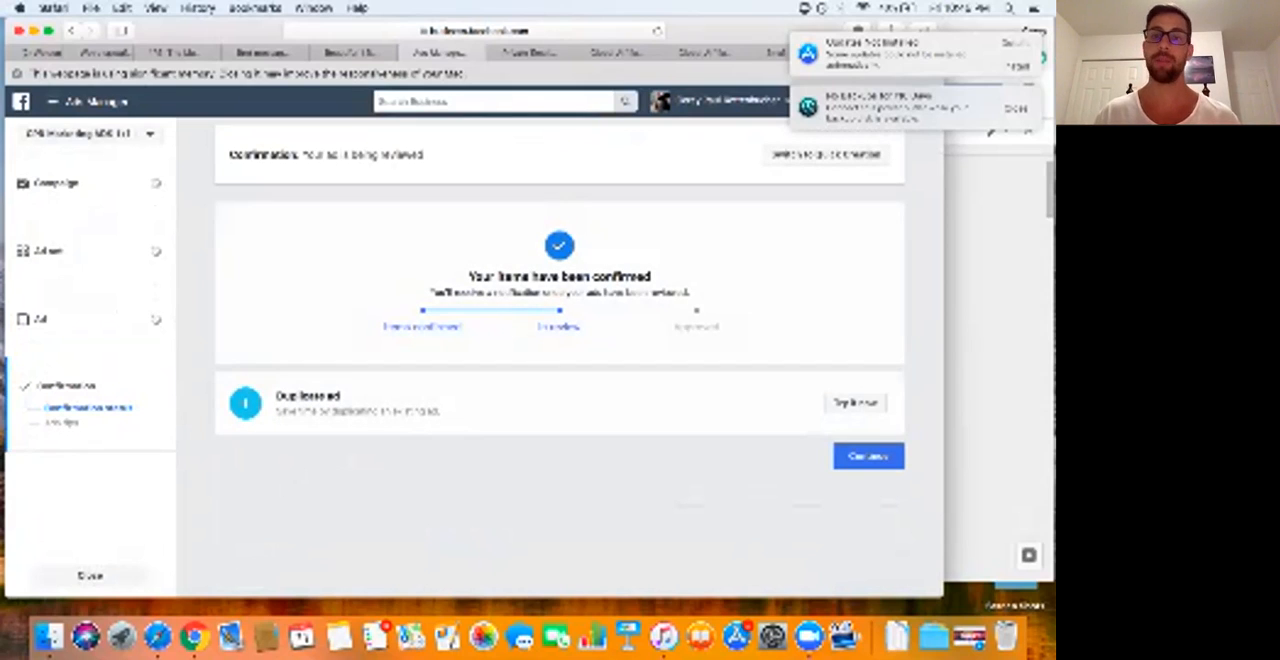
pyautogui.click(890, 455)
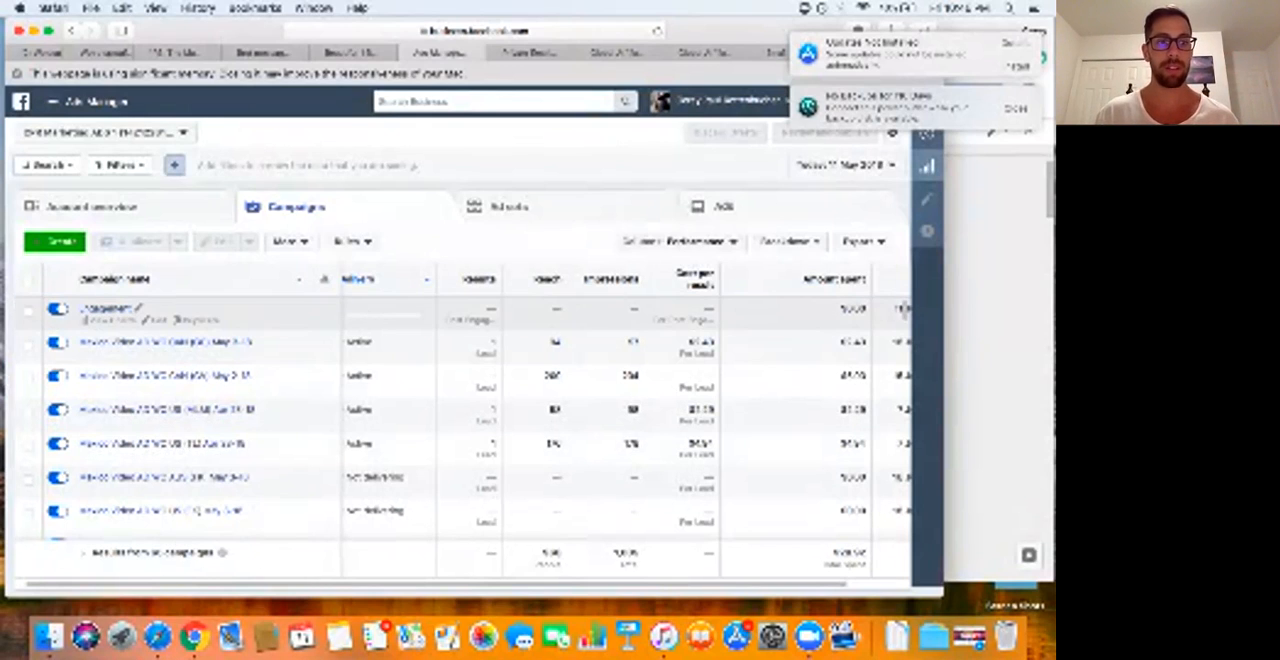
# Step: Delete the new Engagement campaign from the campaign list
pyautogui.click(903, 310)
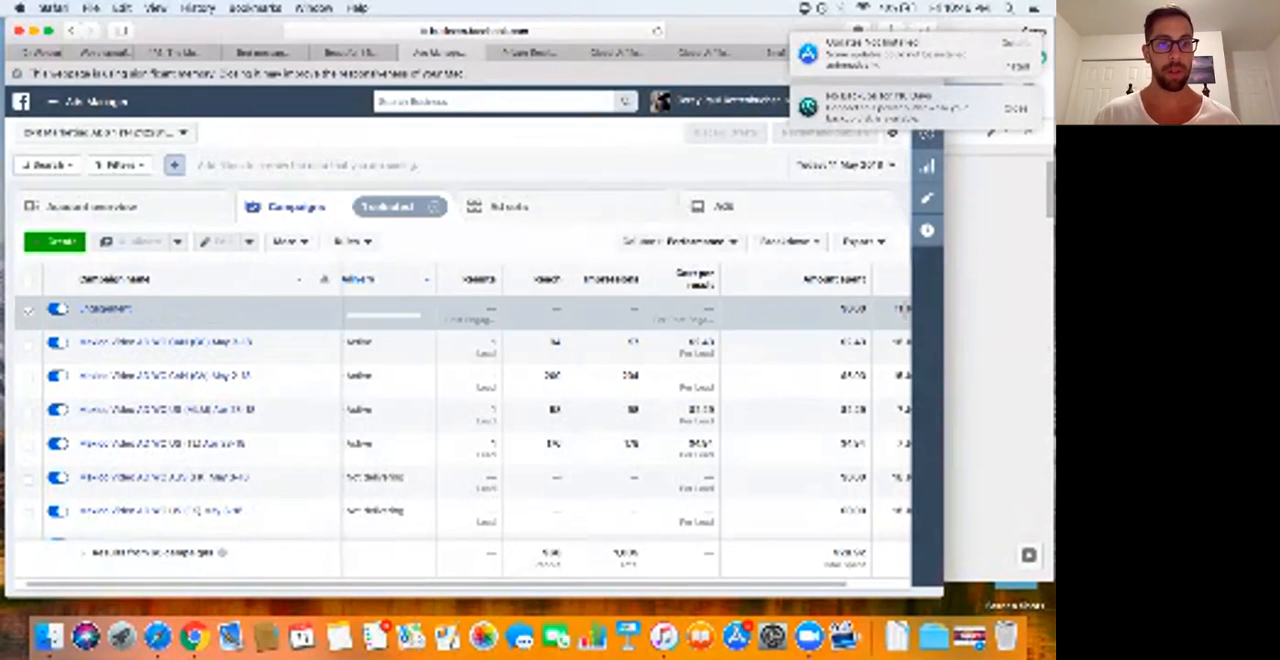
pyautogui.click(249, 242)
pyautogui.click(289, 241)
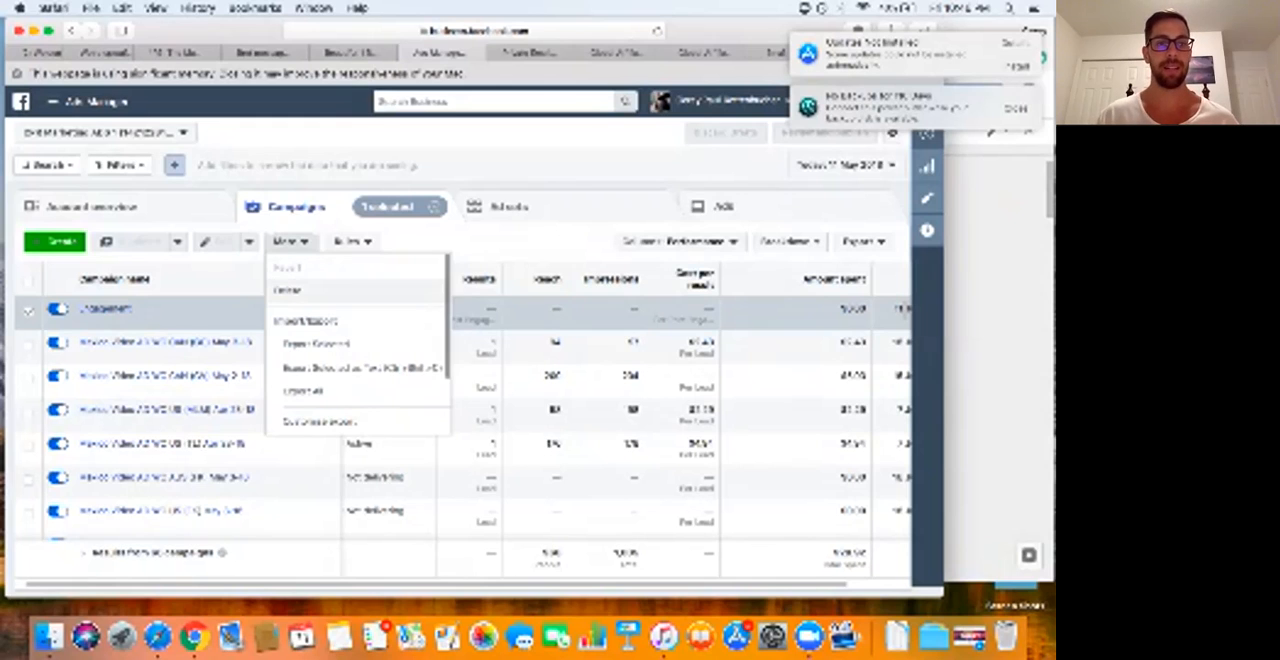
pyautogui.click(288, 290)
pyautogui.click(588, 320)
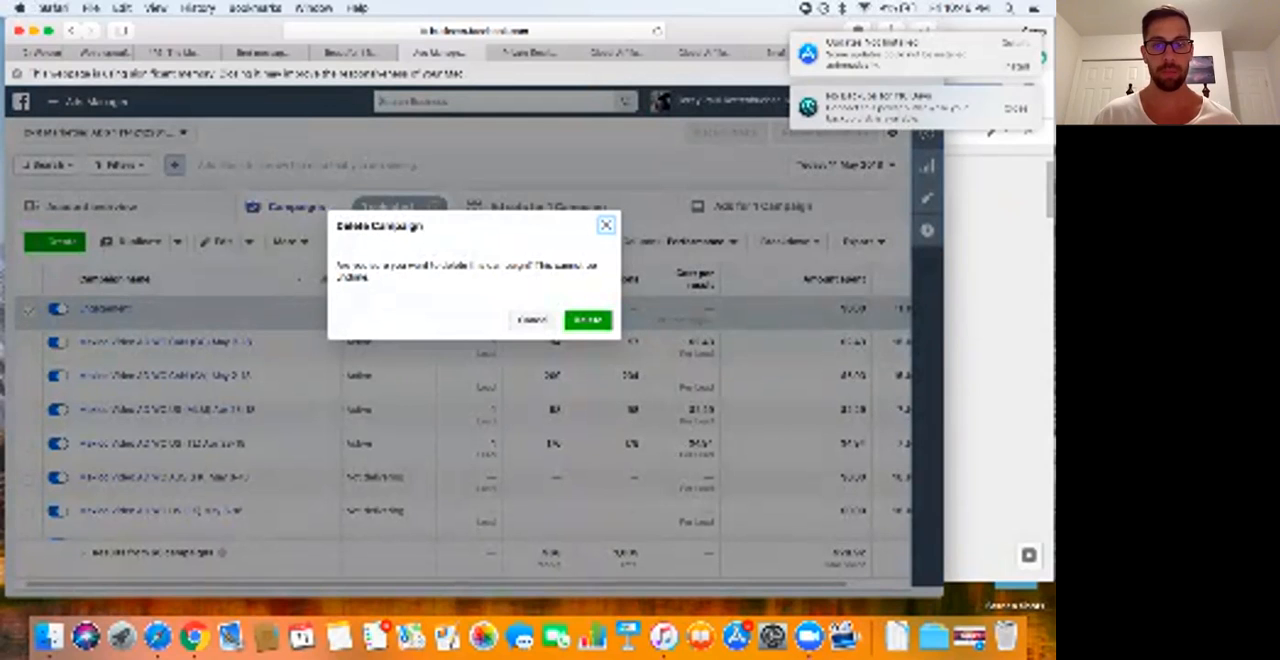
pyautogui.click(588, 320)
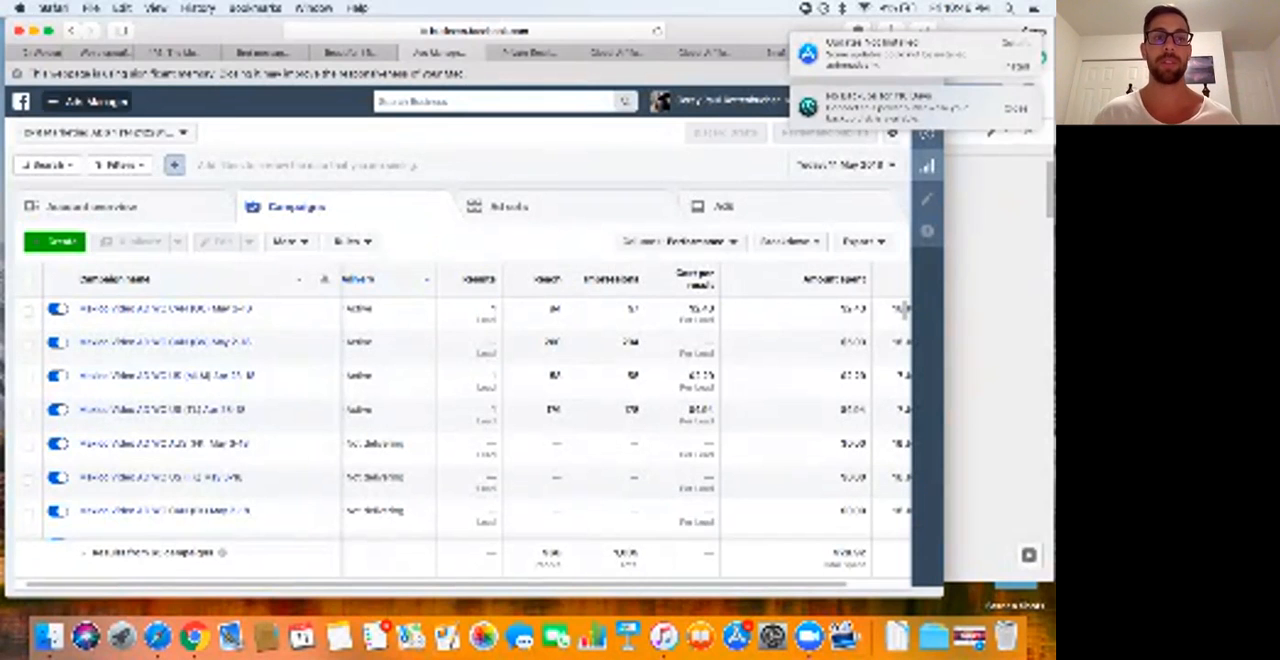
# Step: Select the newest "Have You Ever Wanted" ad post in the refreshed page posts list and show its available actions
pyautogui.click(88, 101)
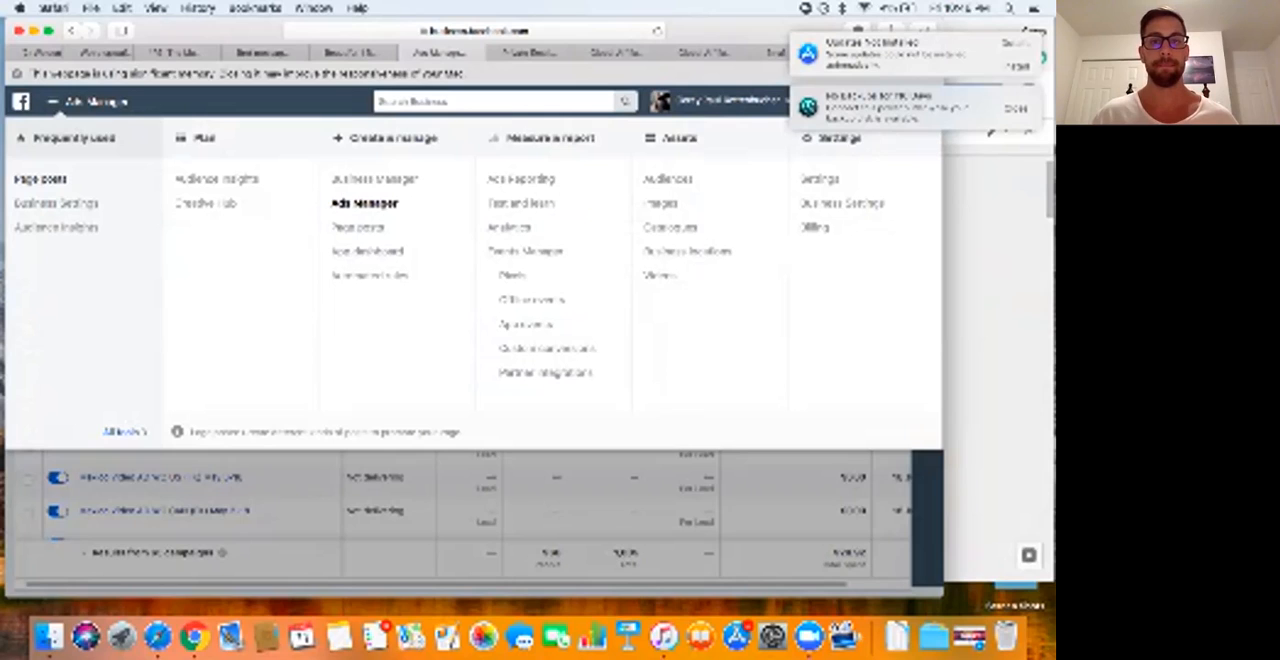
pyautogui.click(42, 179)
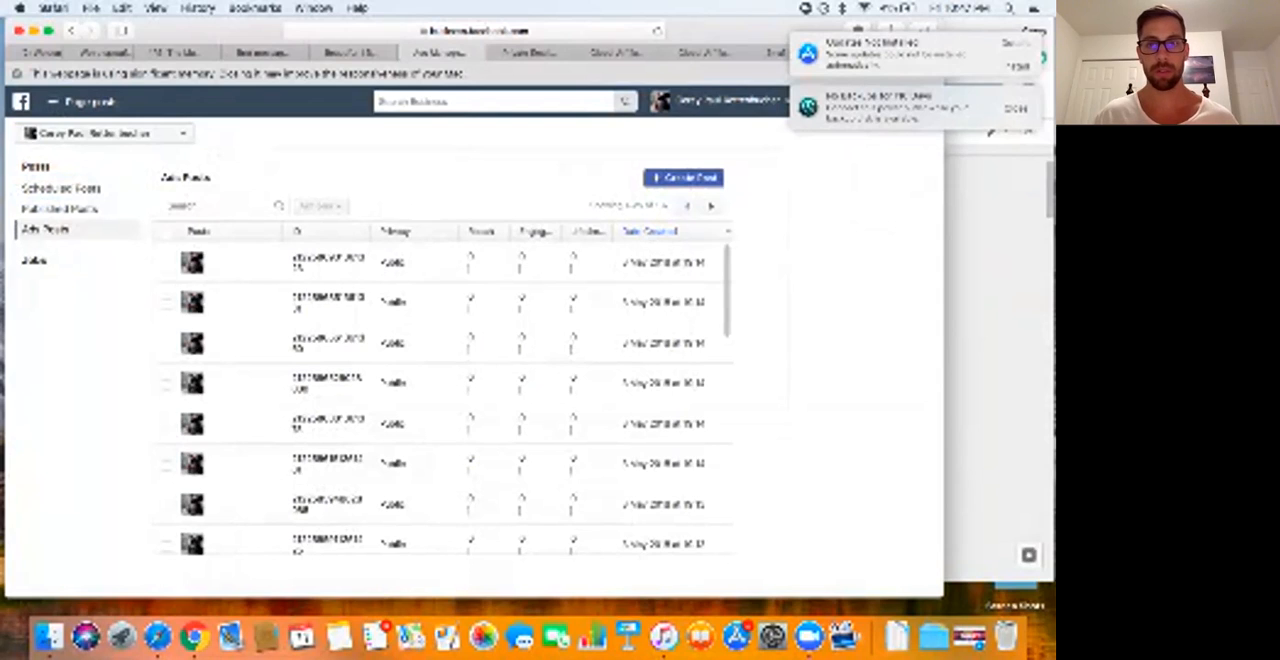
pyautogui.press('super+r')
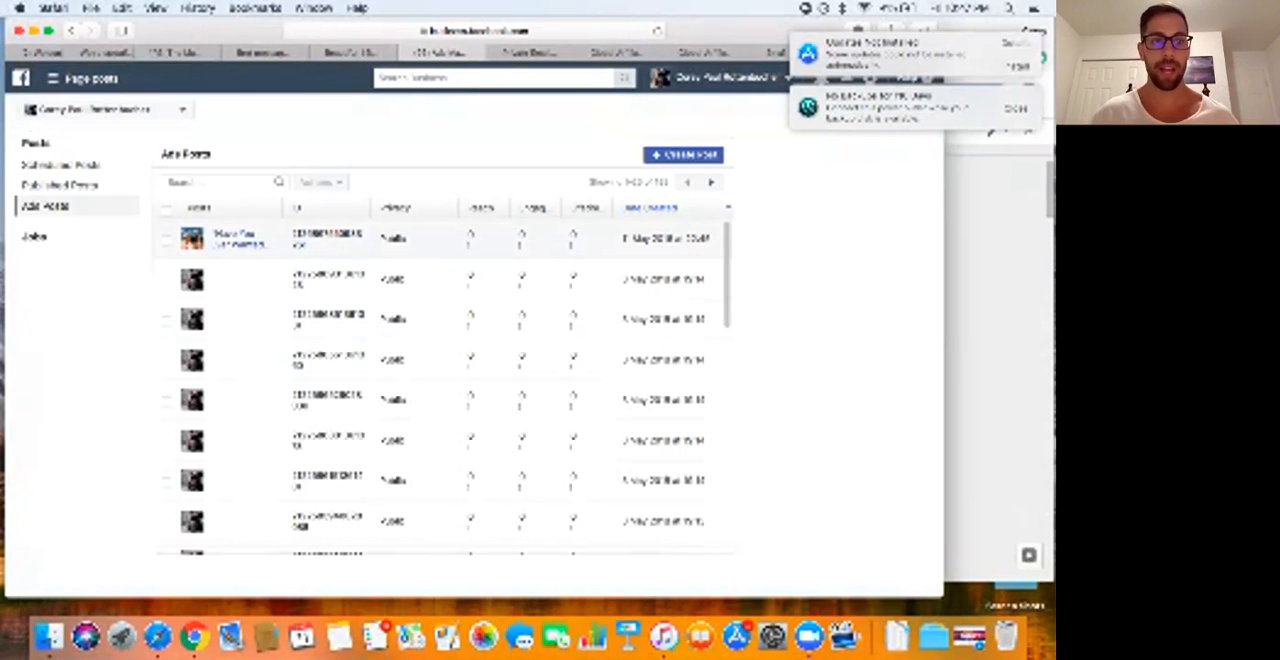
pyautogui.click(167, 240)
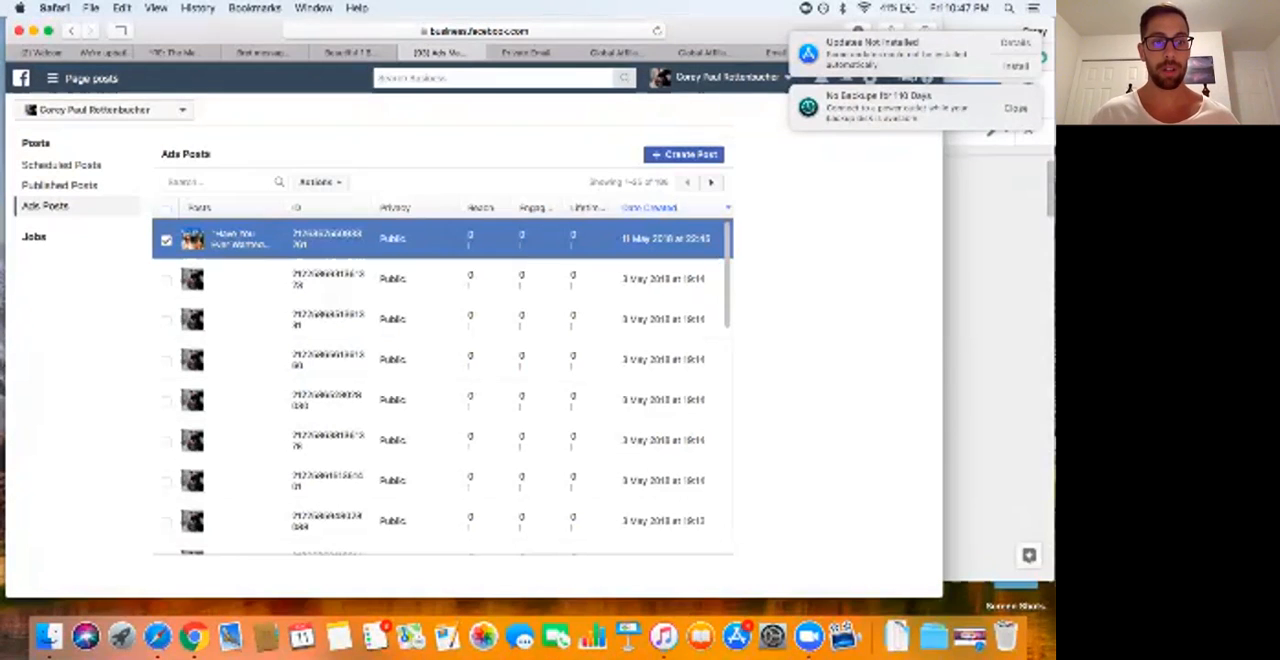
pyautogui.click(319, 182)
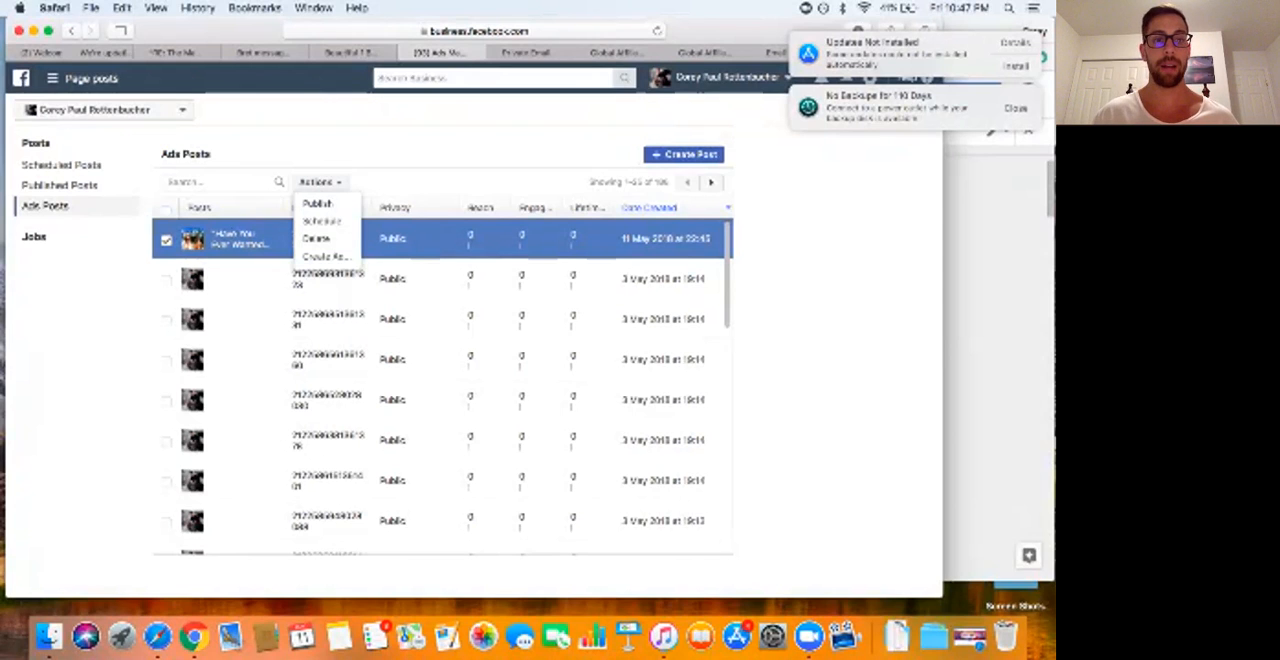
# Step: Switch to Chrome to view the Business Manager home with its ad accounts, and return to the page posts in Safari
pyautogui.click(998, 330)
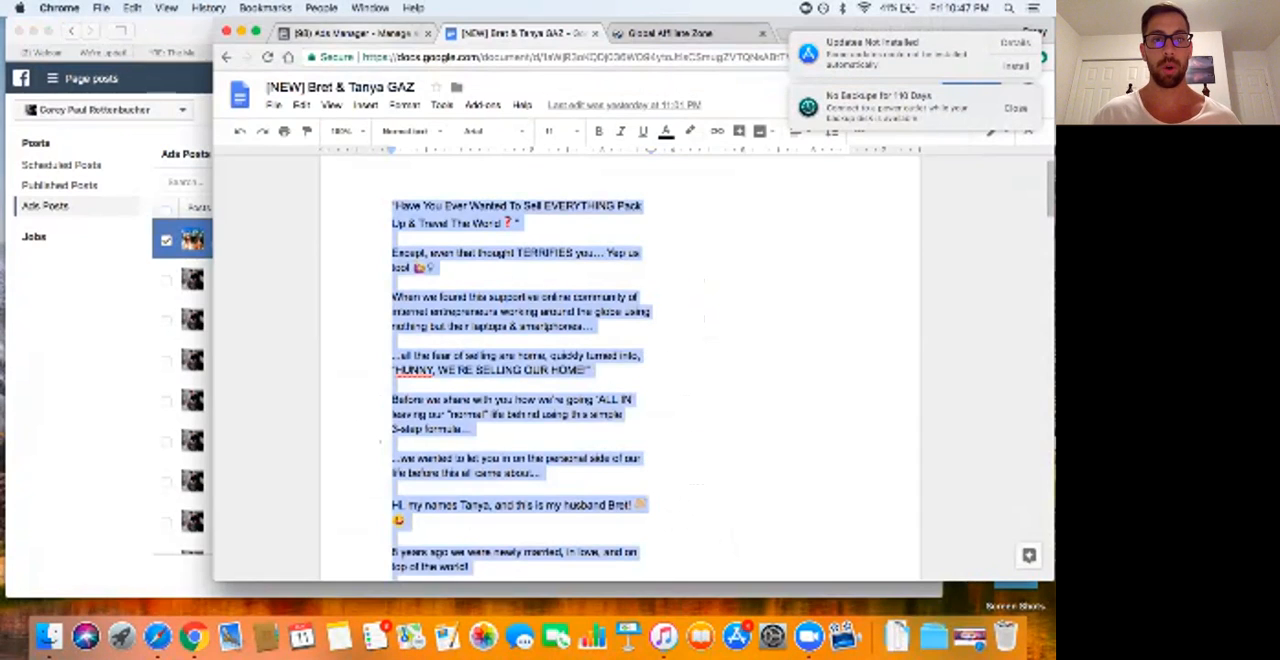
pyautogui.click(352, 34)
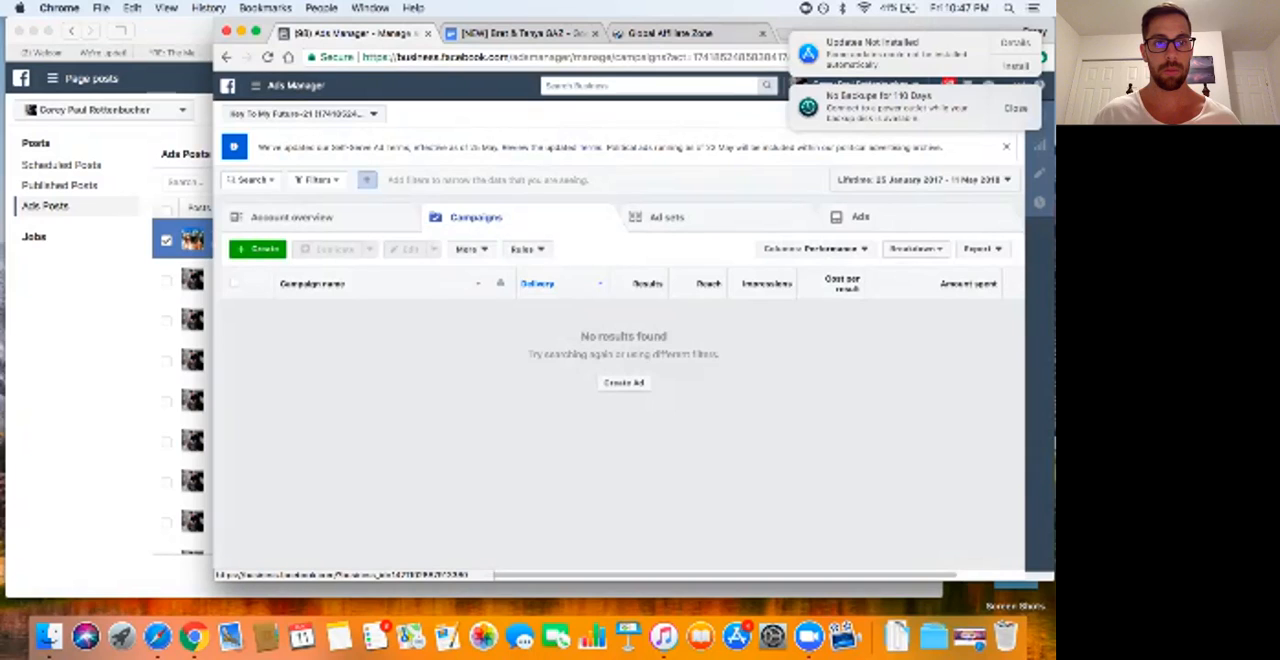
pyautogui.click(228, 86)
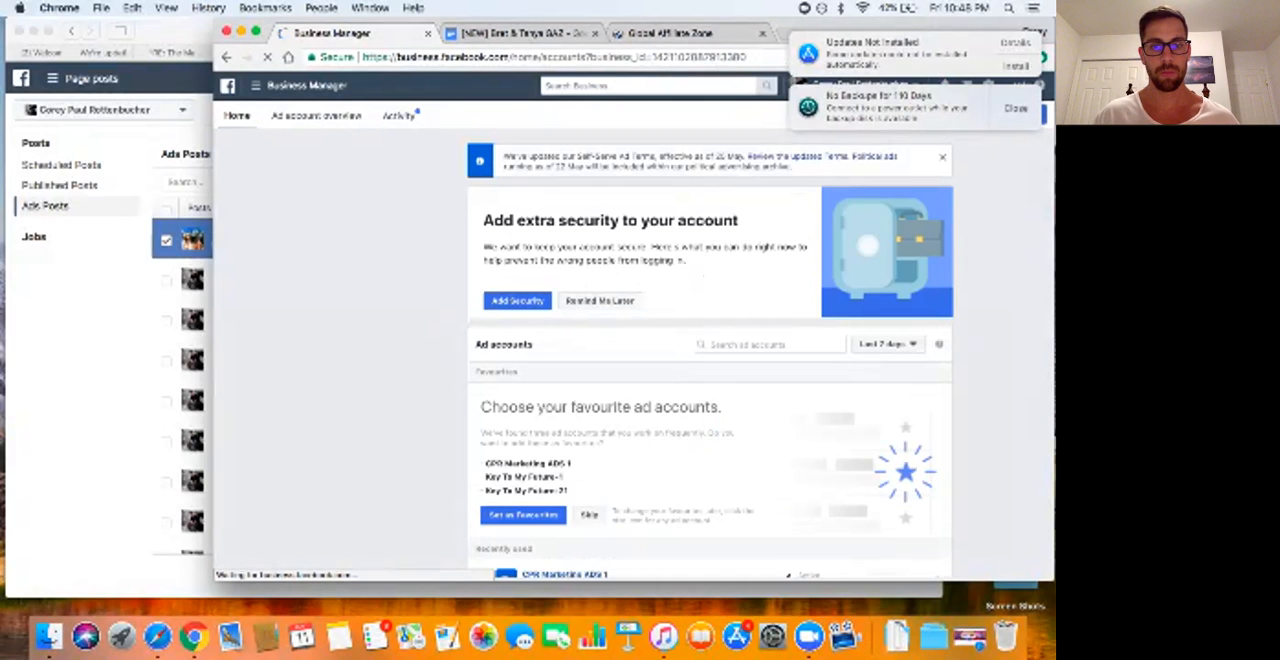
pyautogui.scroll(-5, 710, 350)
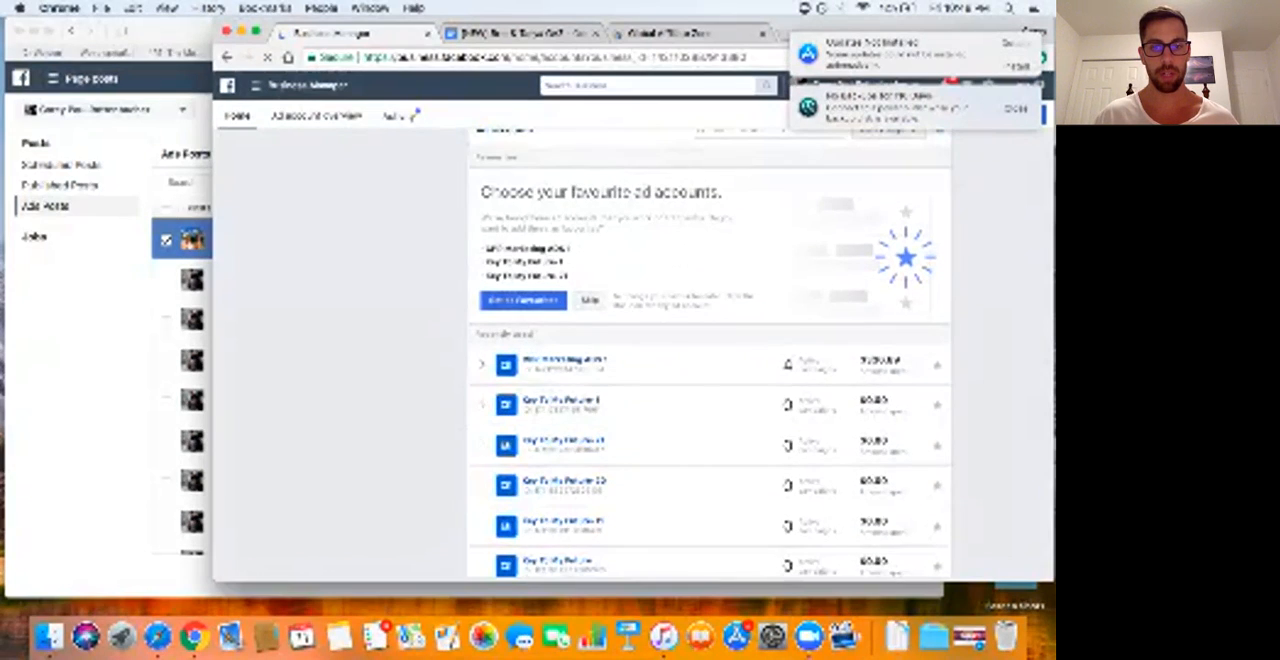
pyautogui.scroll(4, 710, 350)
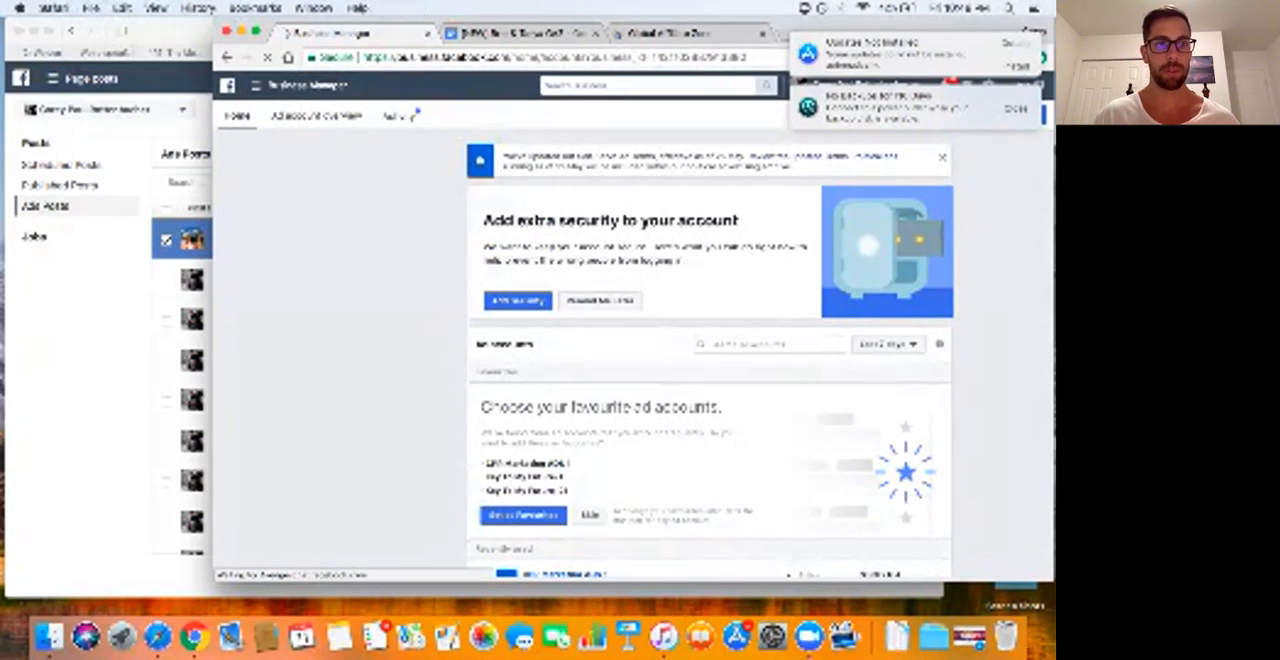
pyautogui.click(84, 144)
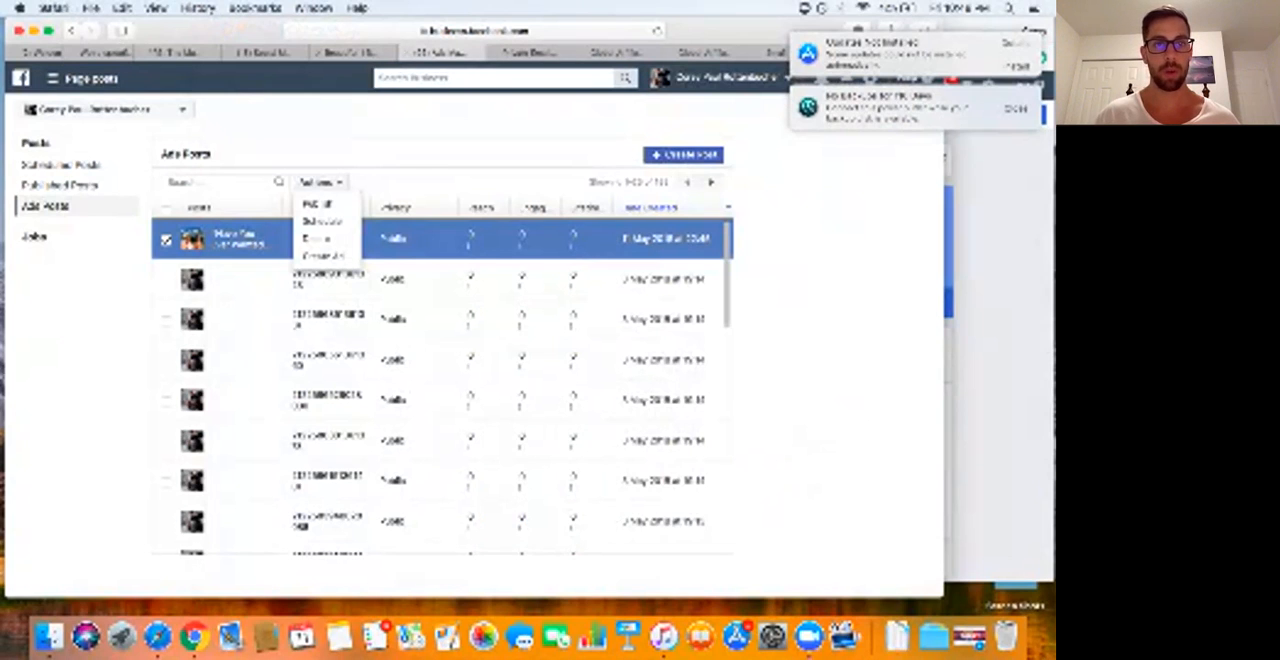
# Step: Switch to the Facebook group tab and open the public figure page that the ads run from
pyautogui.click(260, 52)
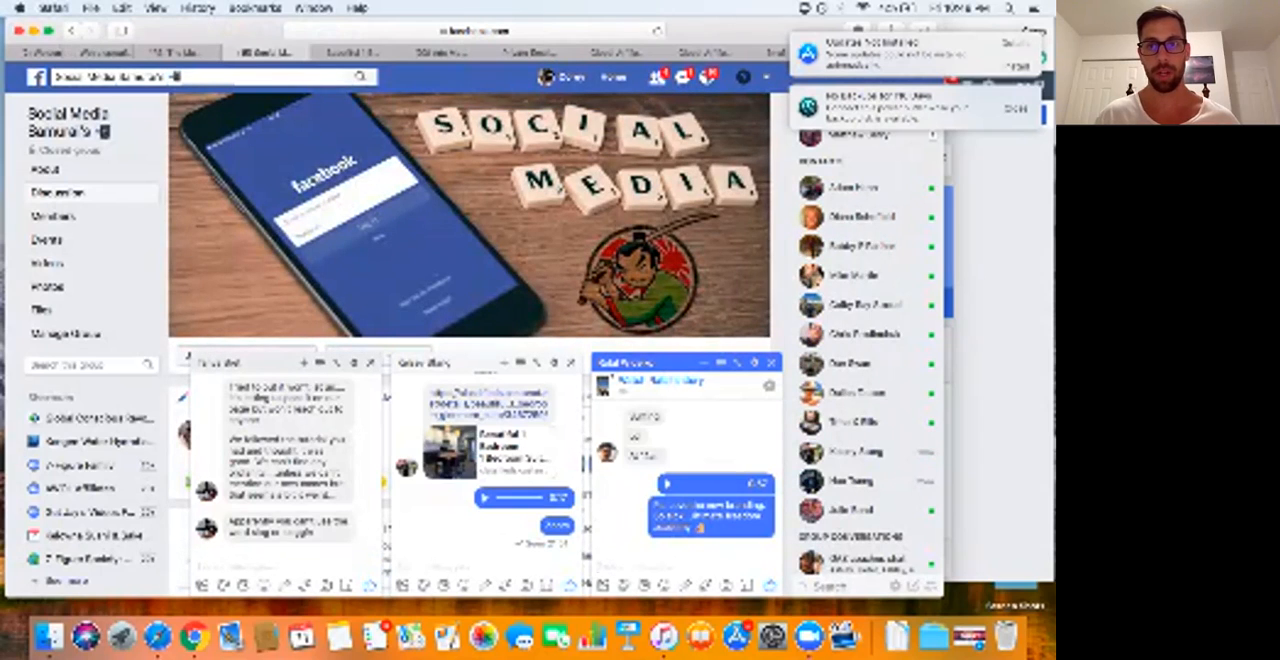
pyautogui.click(766, 77)
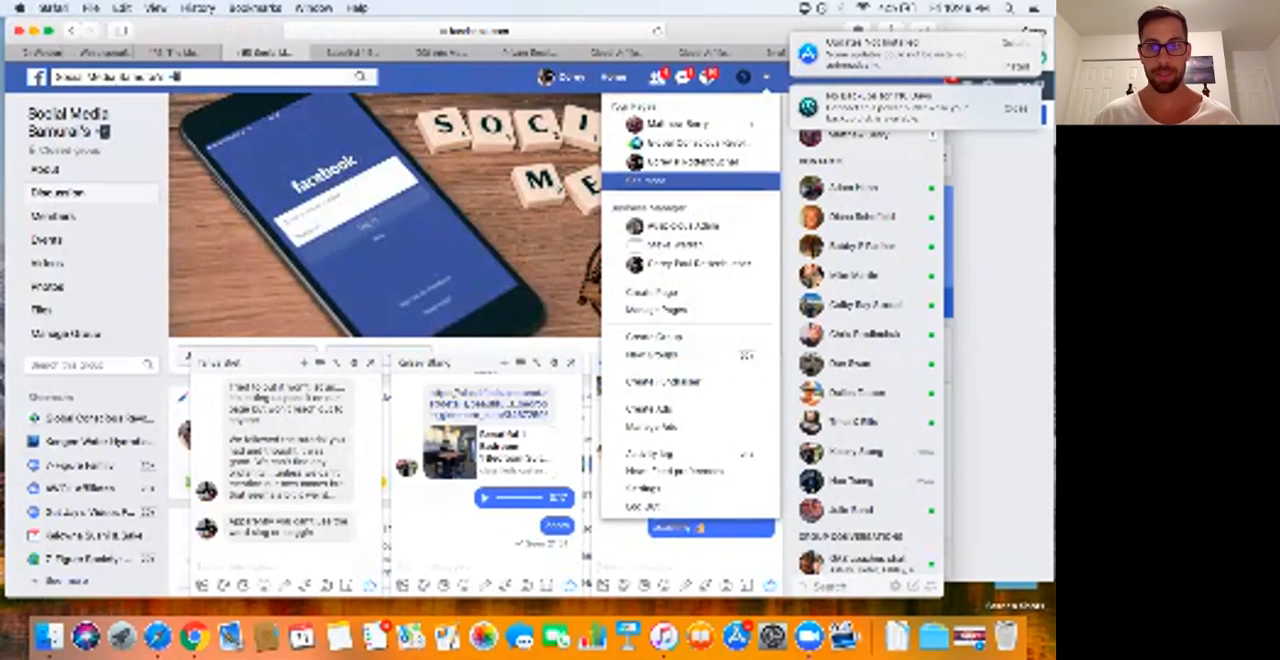
pyautogui.click(646, 181)
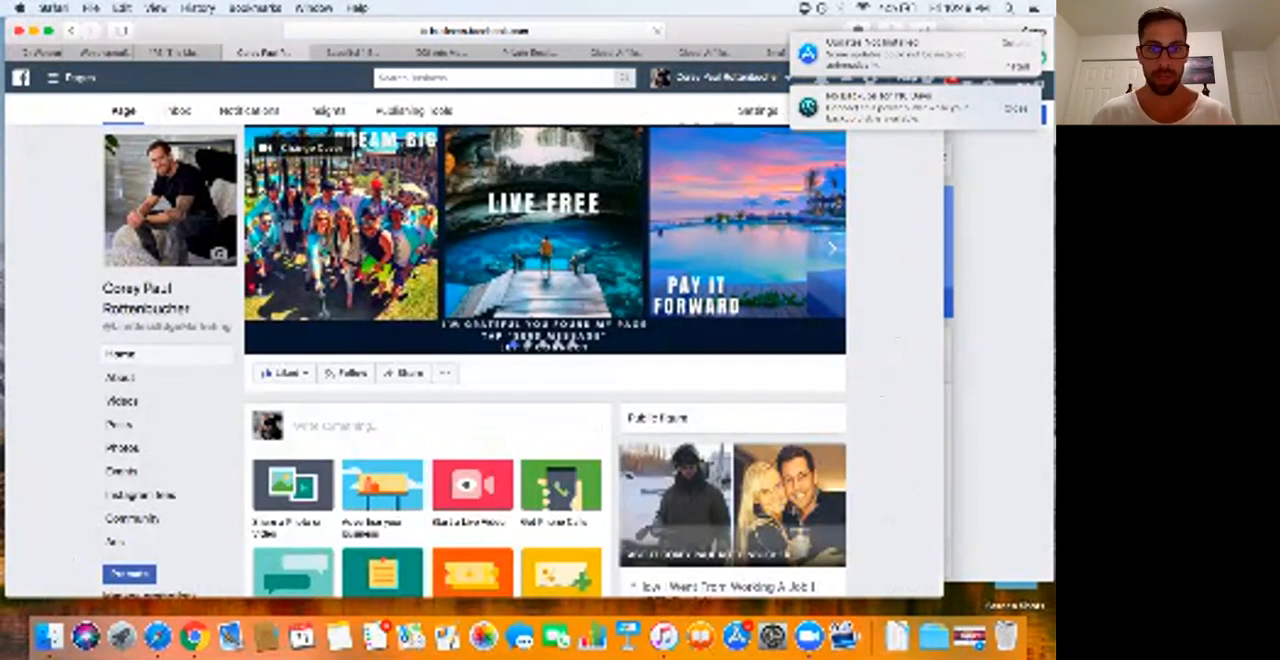
# Step: Look through the page's posts and open the video post about people with zero experience online
pyautogui.scroll(-5, 545, 360)
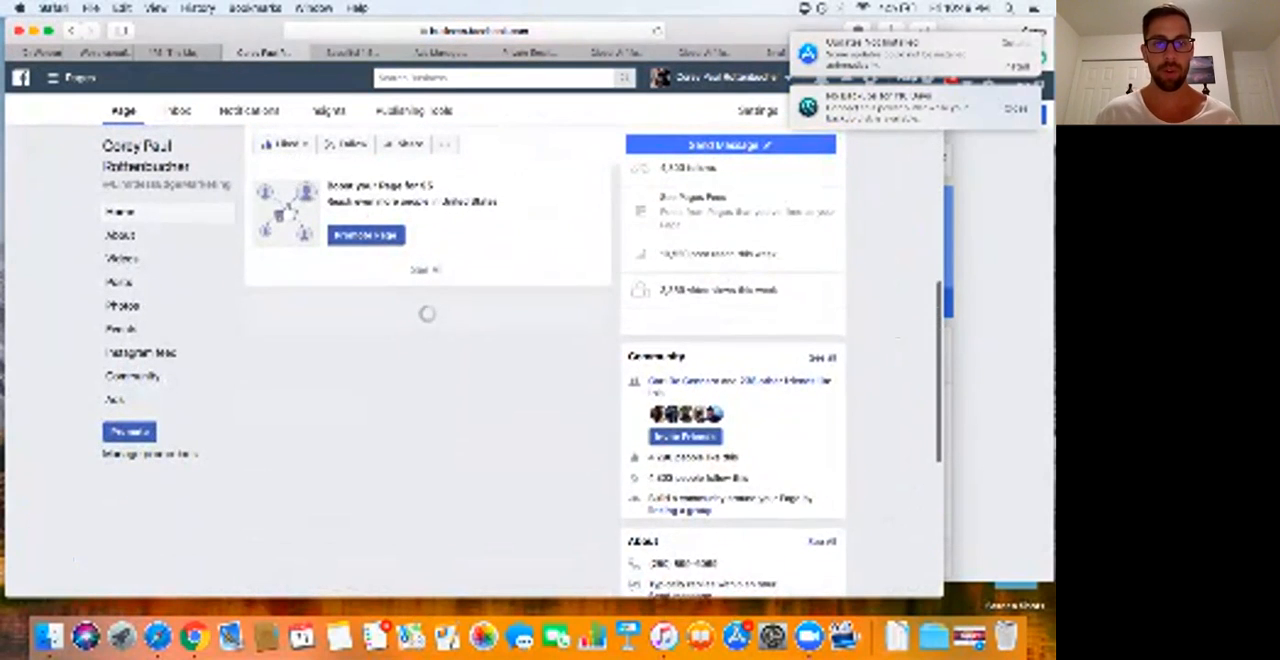
pyautogui.scroll(-1, 545, 380)
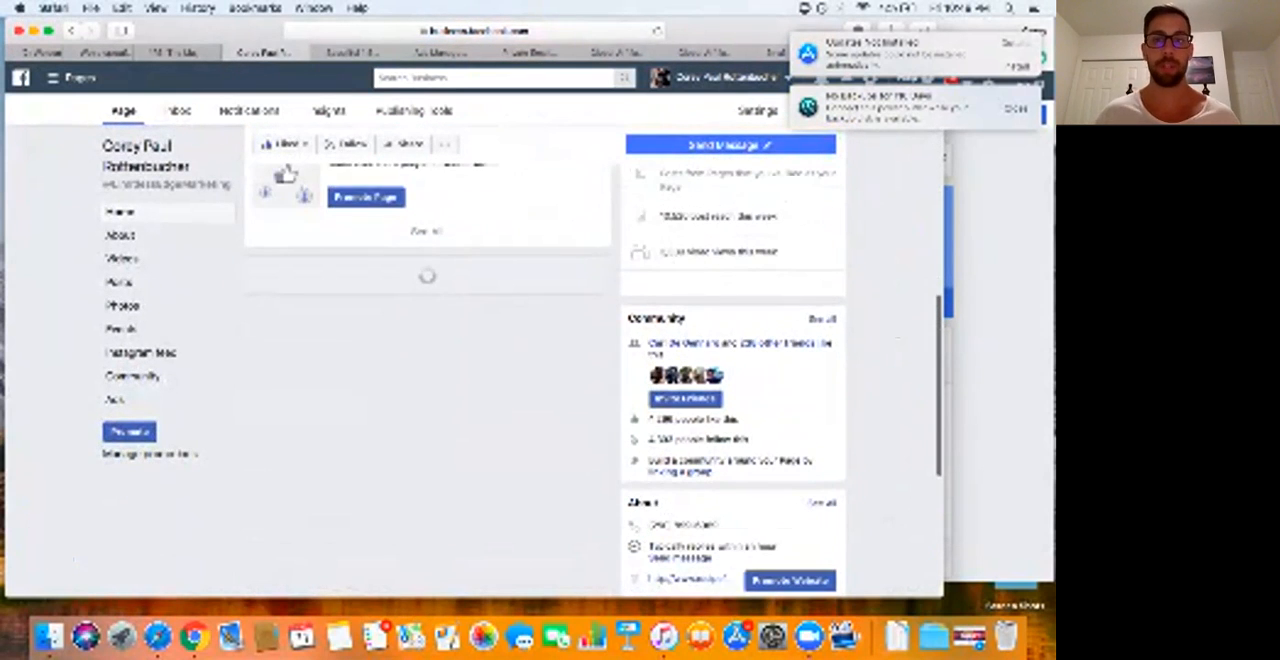
pyautogui.scroll(-8, 430, 380)
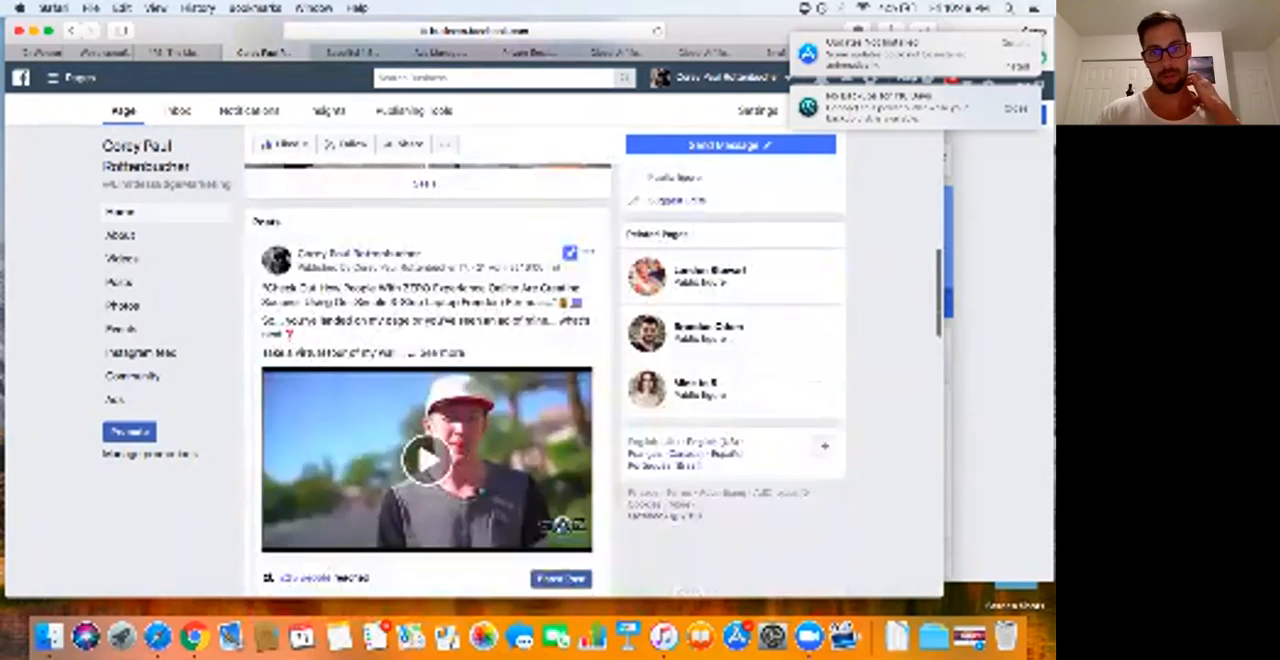
pyautogui.scroll(3, 430, 380)
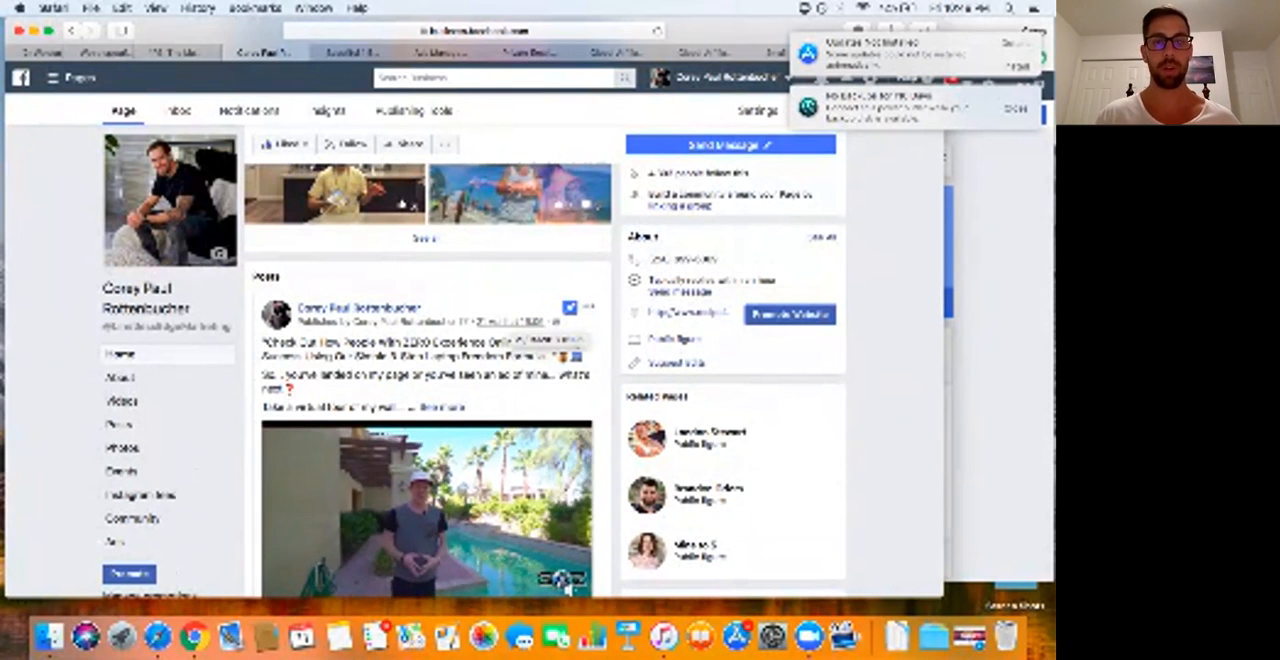
pyautogui.click(562, 578)
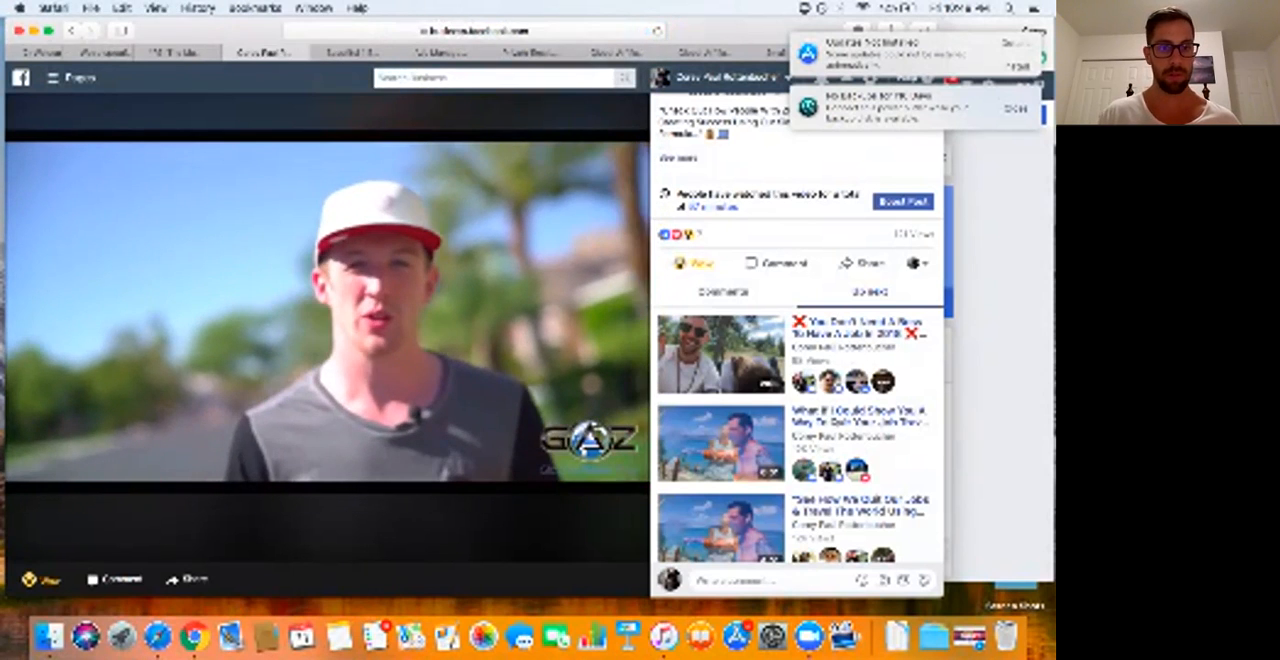
pyautogui.press('super+l')
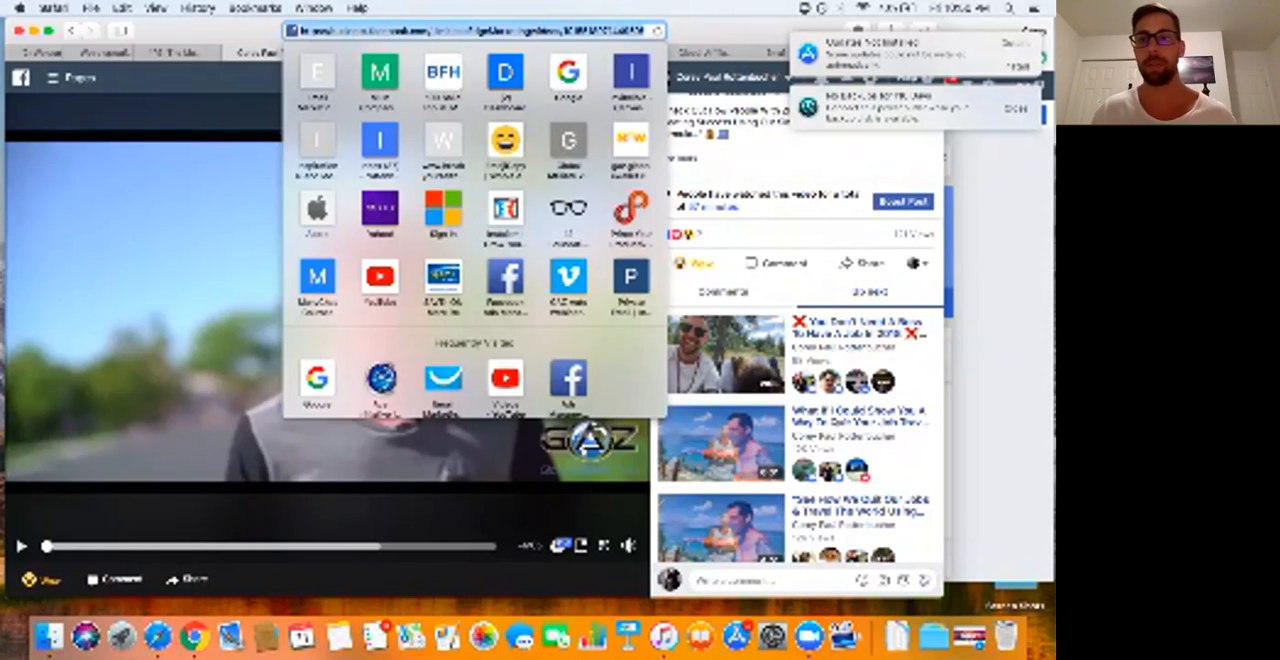
pyautogui.press('super+Tab')
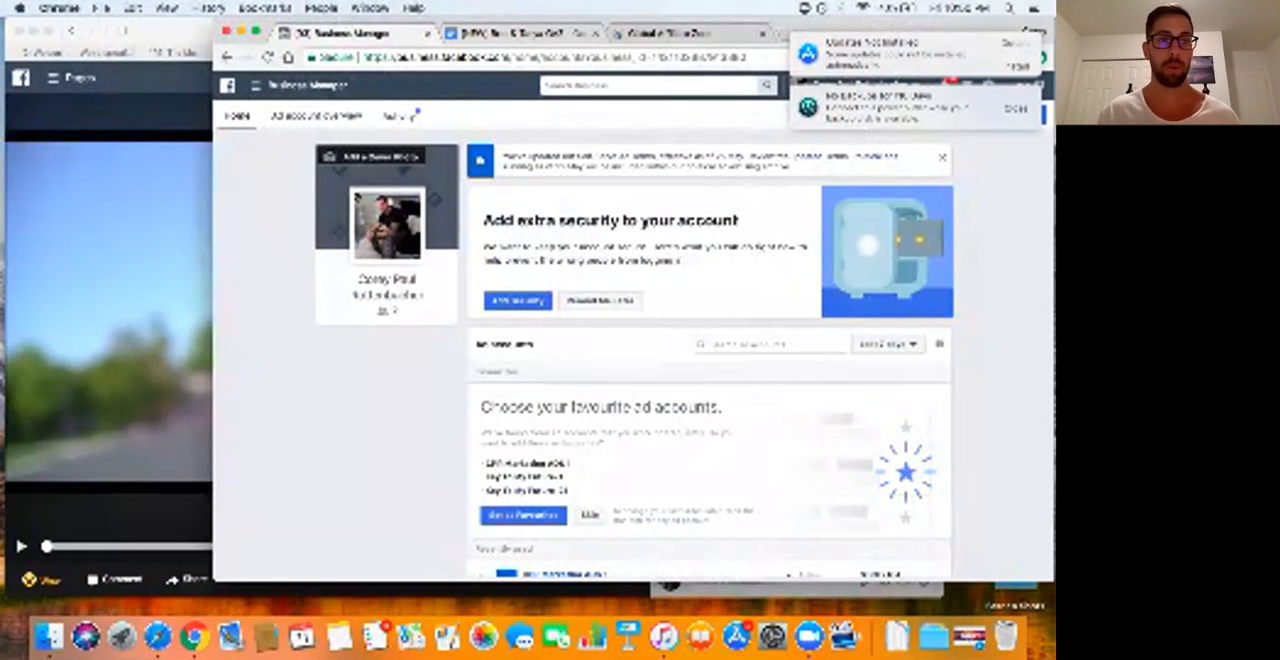
pyautogui.press('super+Tab')
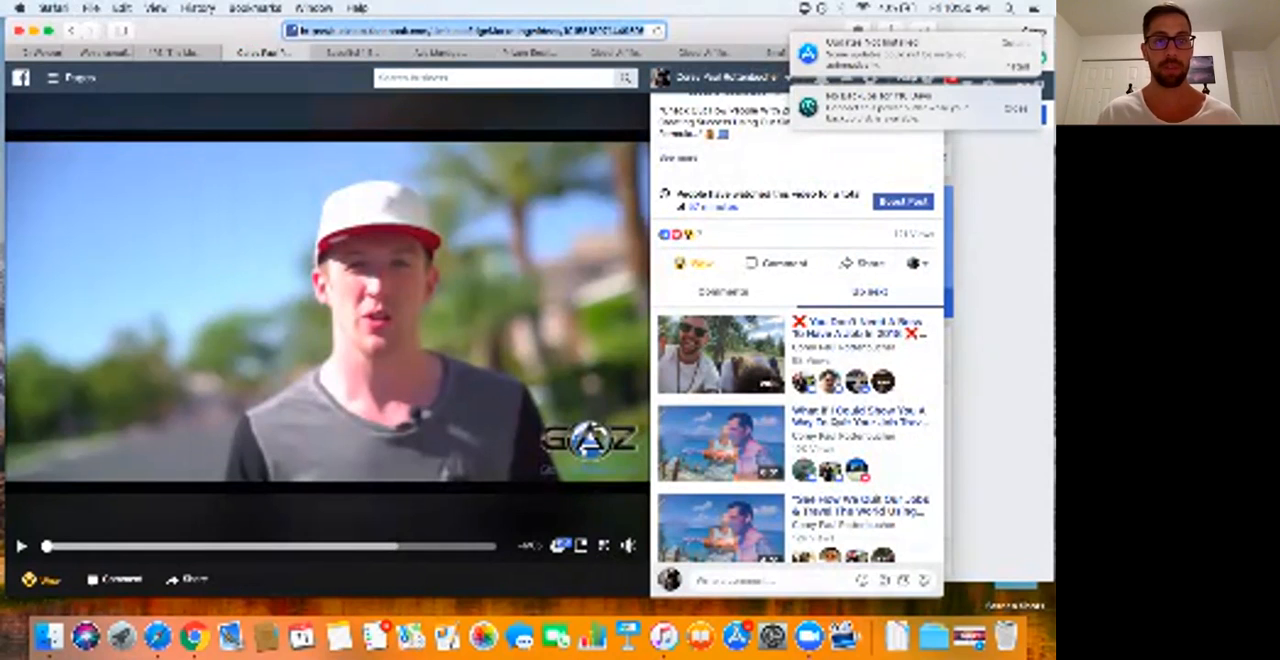
# Step: Return to the page's ads posts list and permanently delete the selected "Have You Ever Wanted" ad post
pyautogui.press('super+Tab')
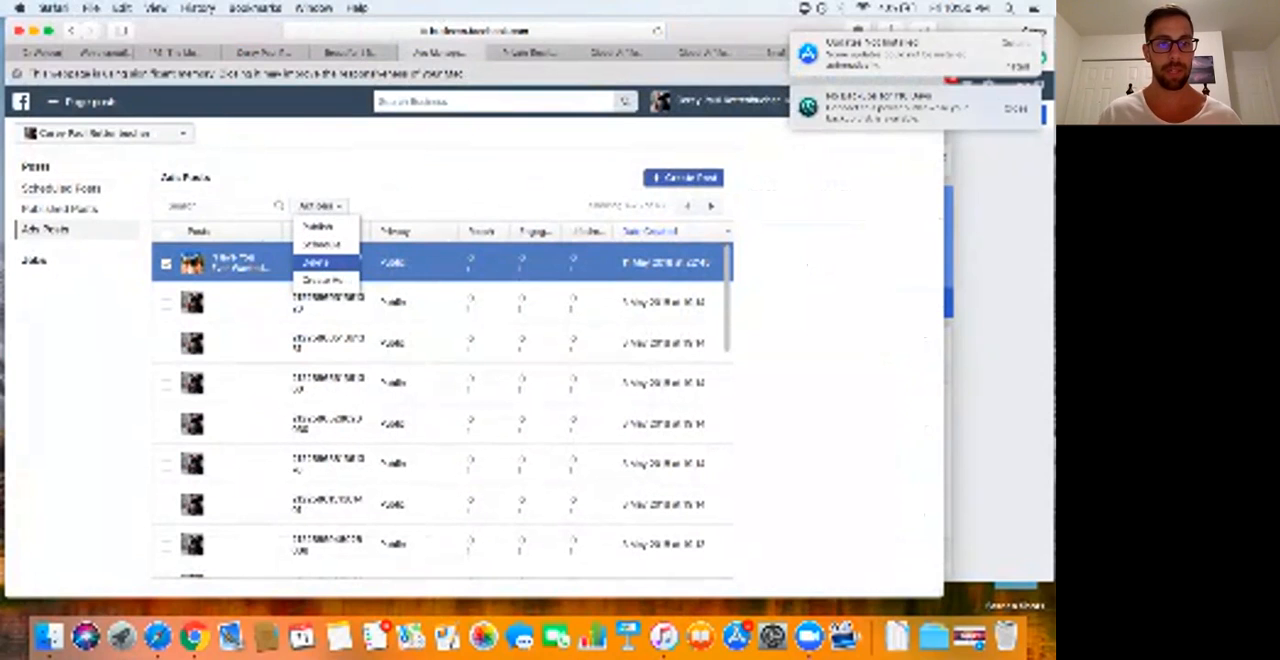
pyautogui.click(316, 262)
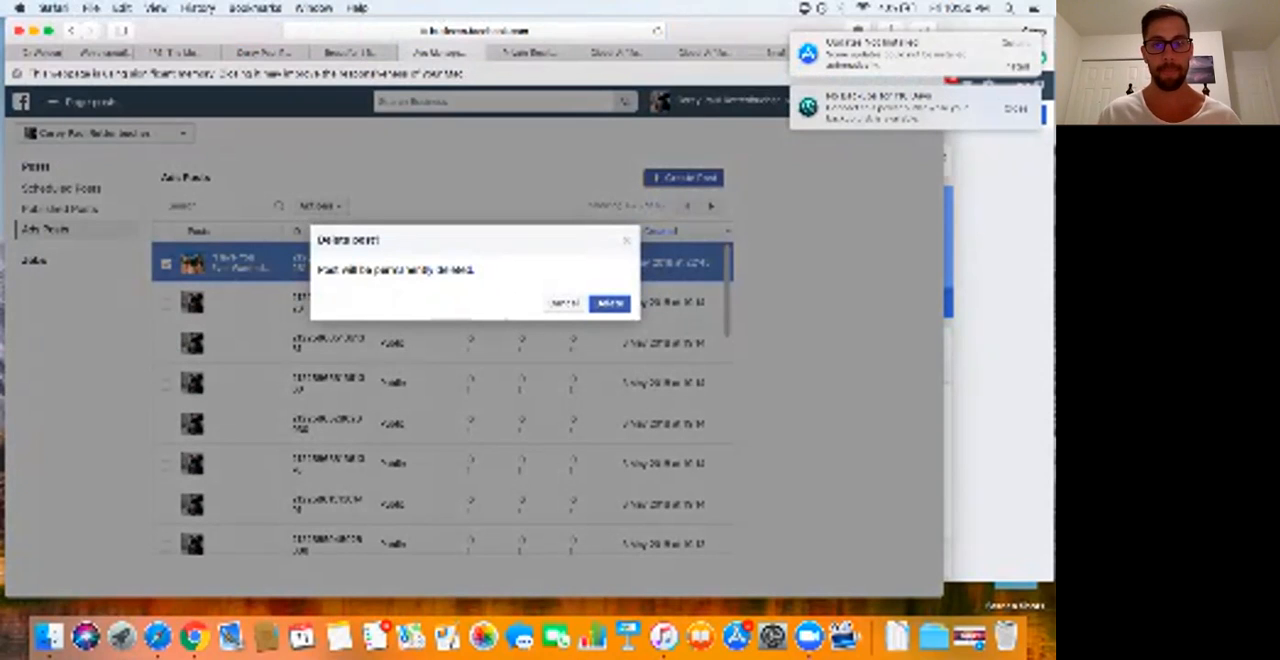
pyautogui.click(608, 304)
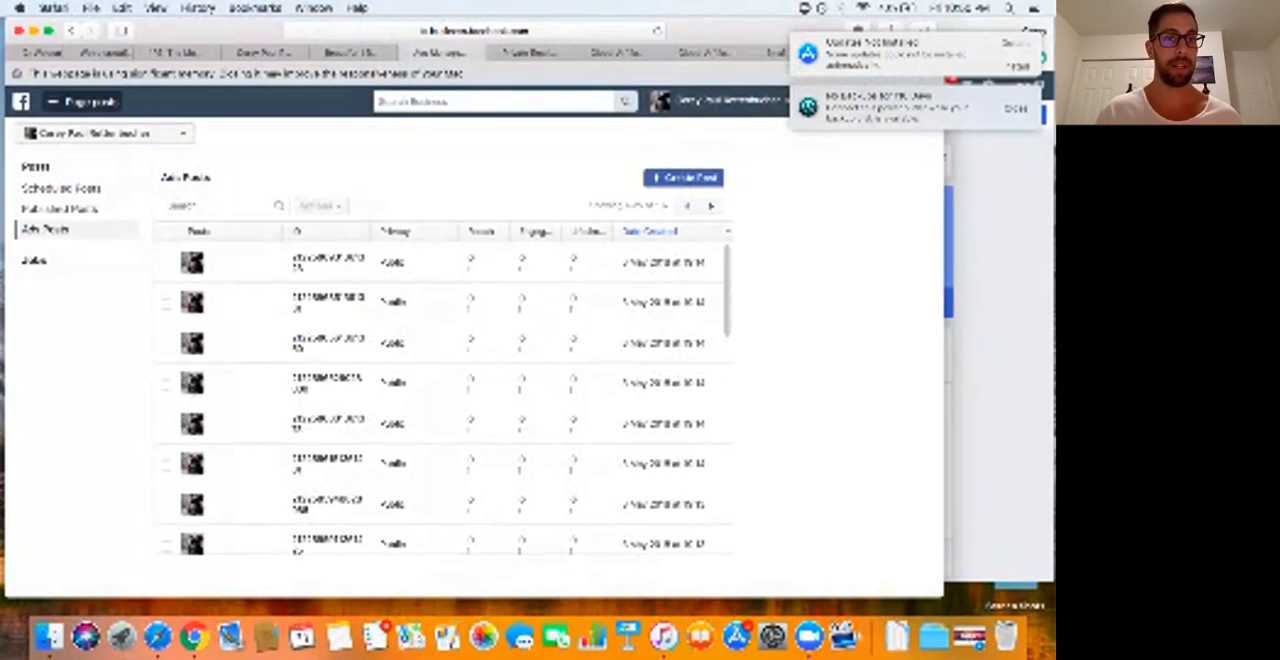
# Step: Go to Ads Manager and start a new campaign with the Conversions objective, keeping Conversions as its name
pyautogui.click(80, 101)
pyautogui.click(125, 432)
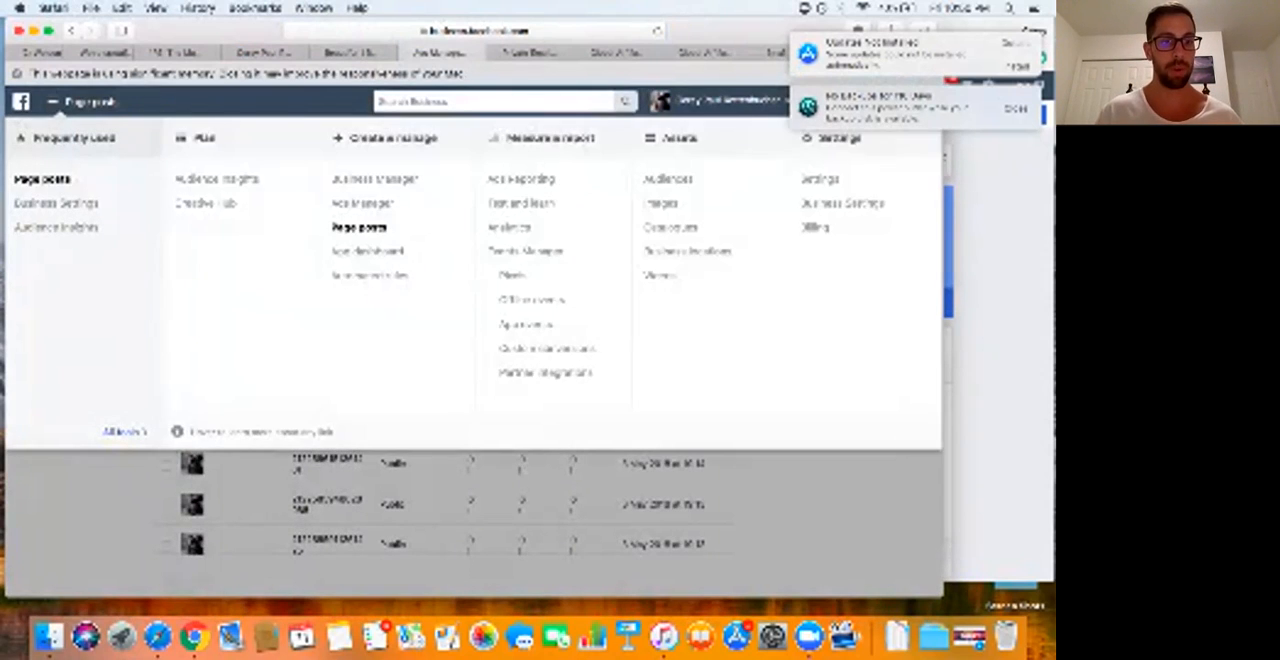
pyautogui.click(361, 203)
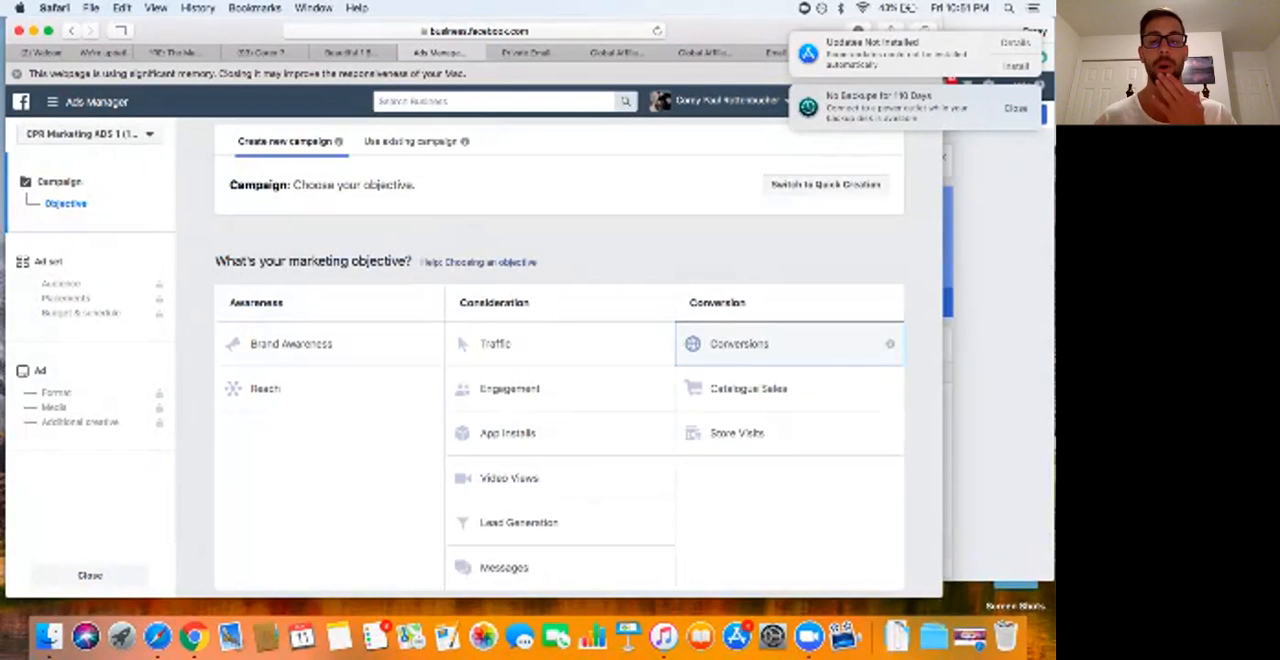
pyautogui.click(740, 344)
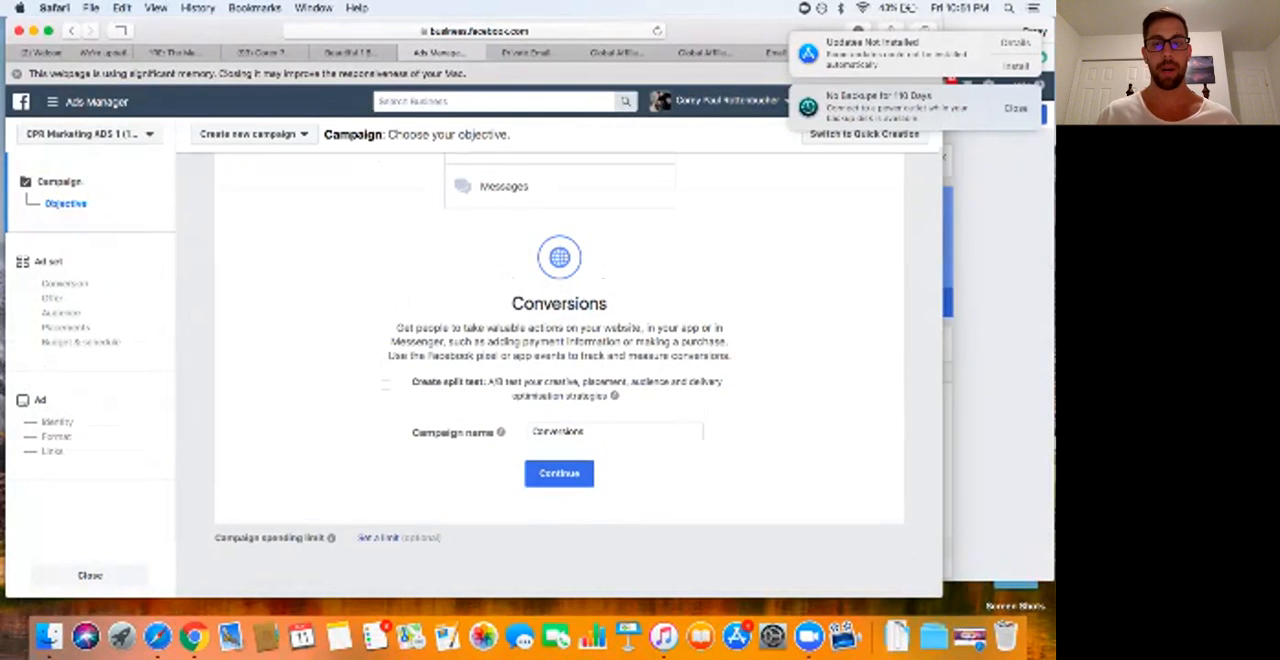
pyautogui.click(559, 473)
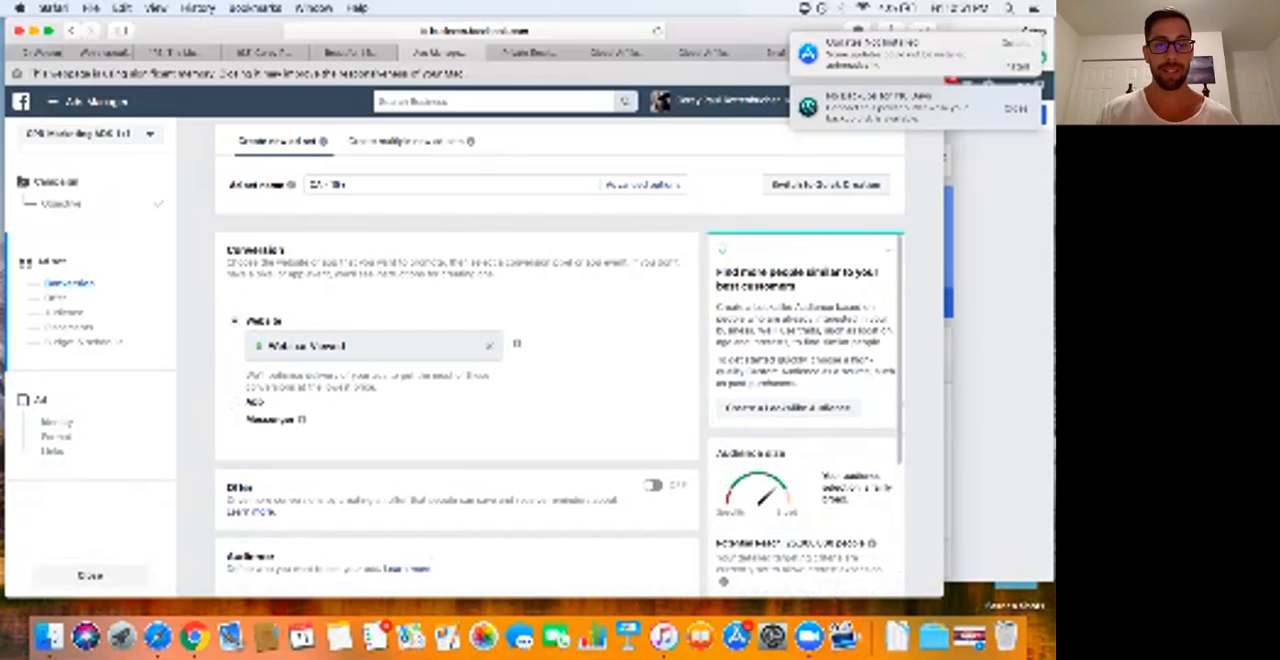
# Step: Set the ad set's website conversion event to Lead
pyautogui.tripleClick(306, 346)
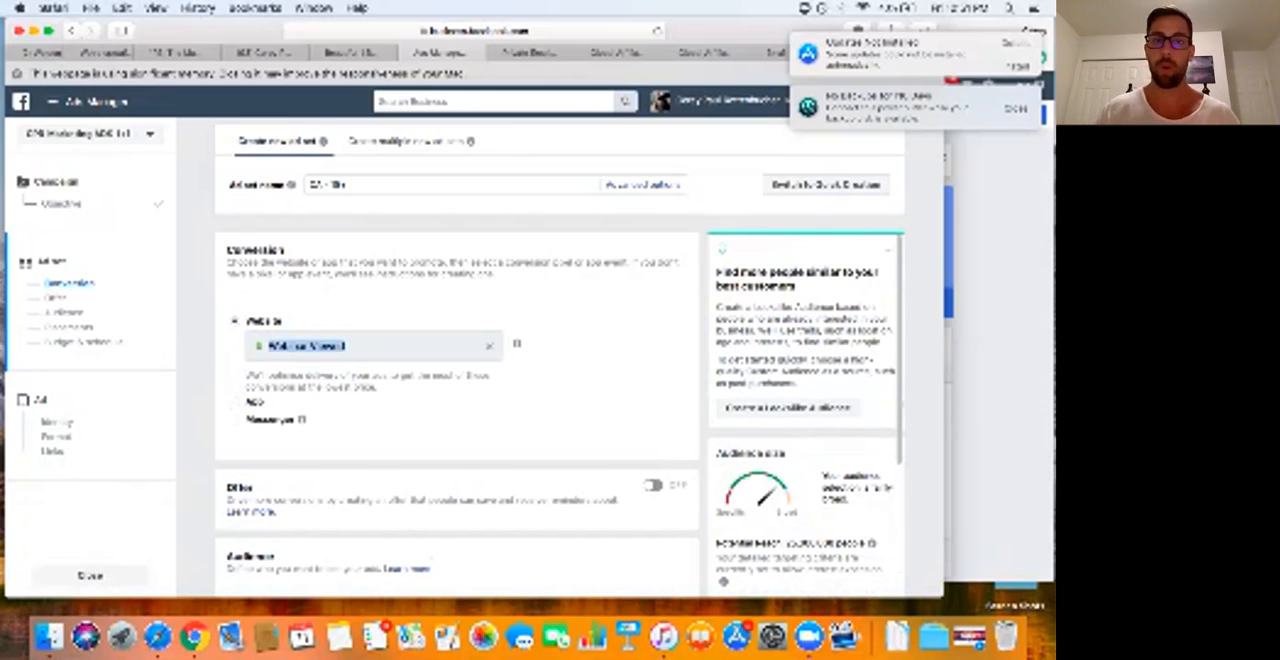
pyautogui.press('BackSpace')
pyautogui.write('le')
pyautogui.press('Return')
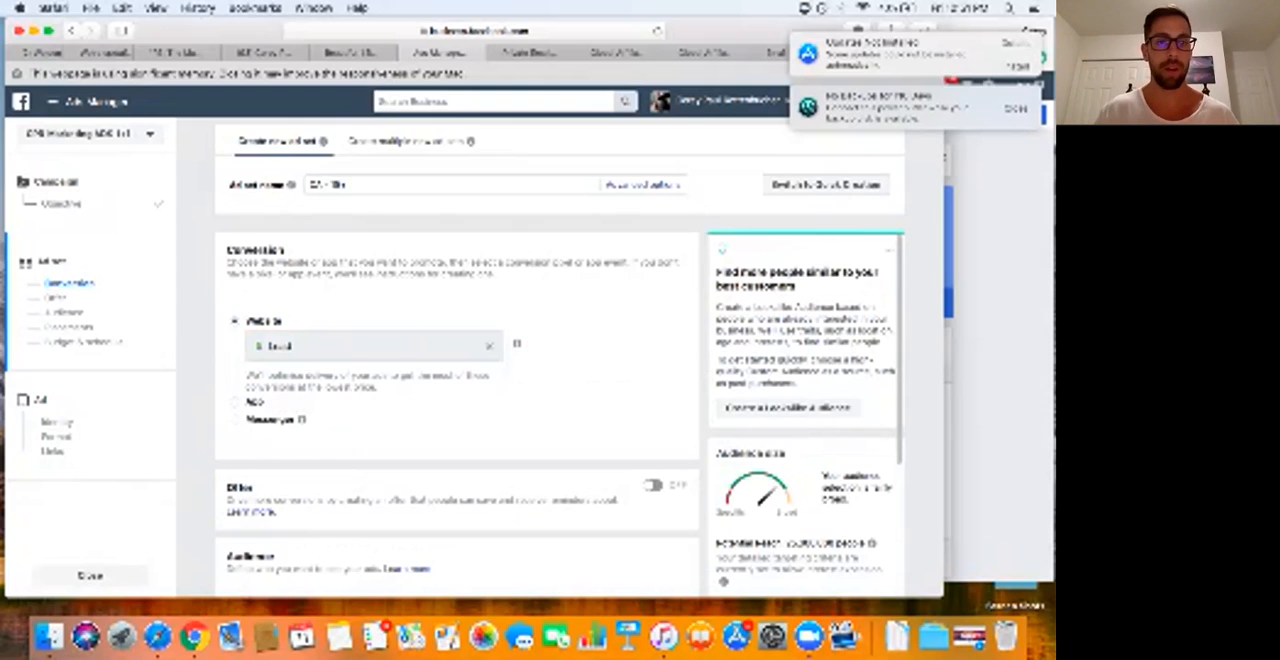
# Step: Use the saved audience "US - Millennials" for the ad set
pyautogui.scroll(-2, 560, 360)
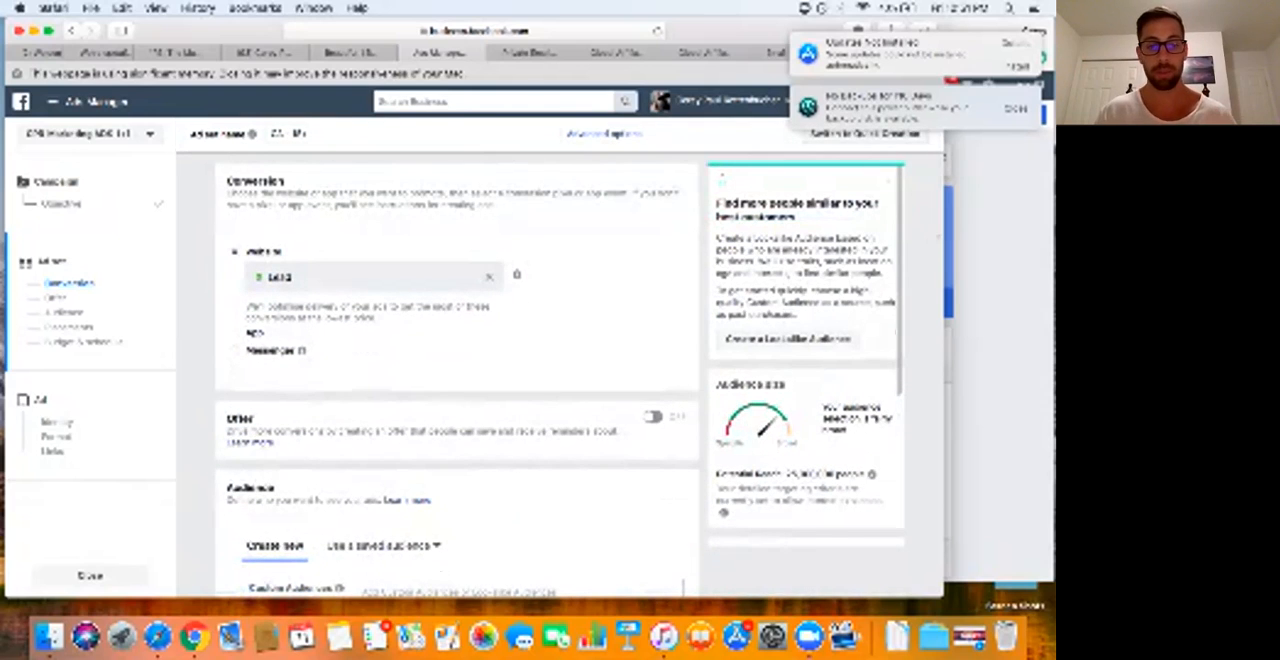
pyautogui.scroll(-5, 560, 375)
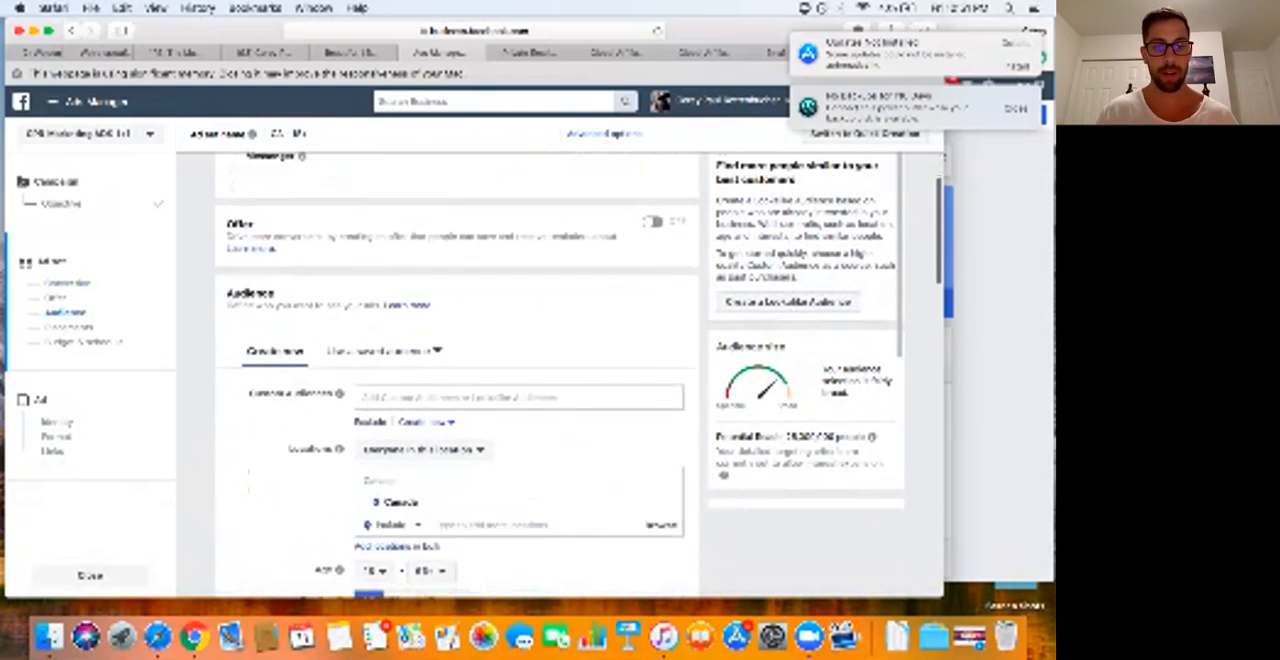
pyautogui.scroll(-1, 560, 375)
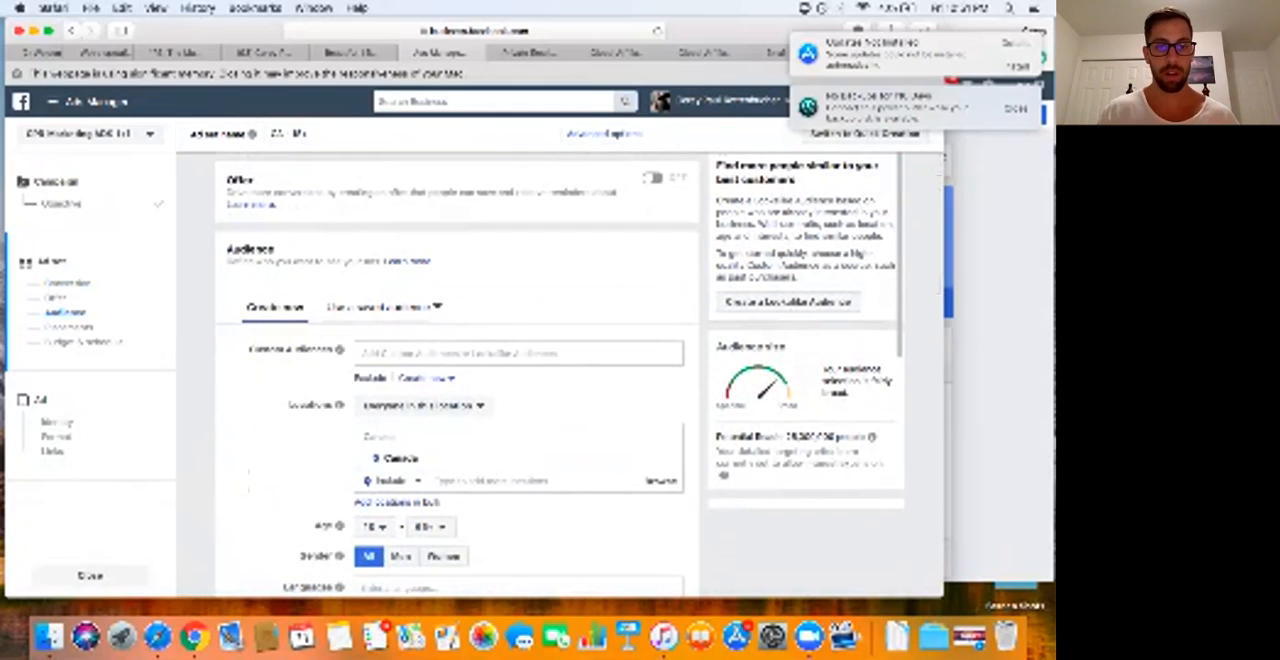
pyautogui.click(384, 306)
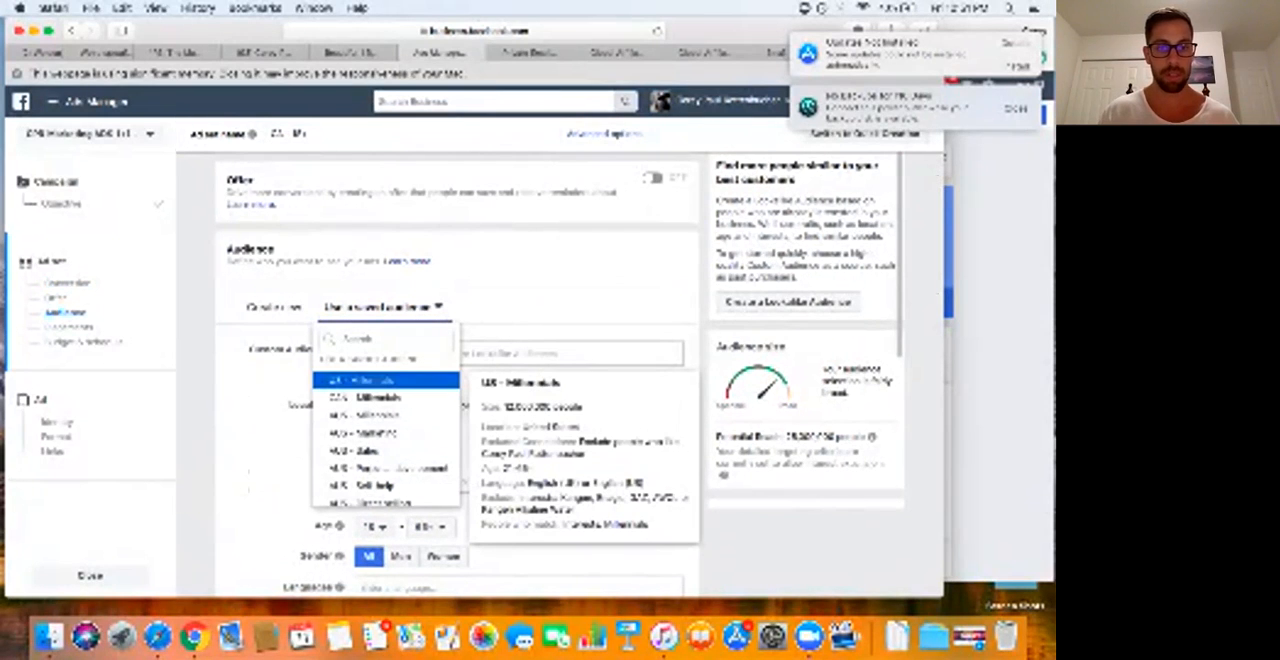
pyautogui.click(386, 380)
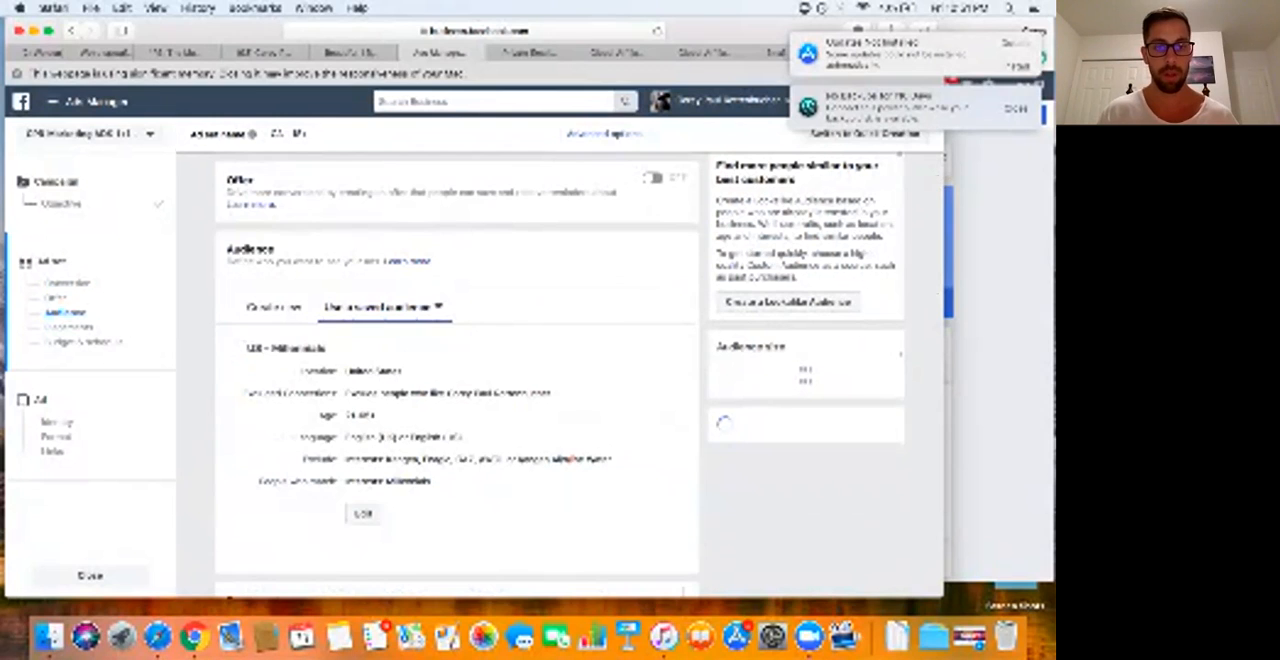
# Step: Switch the ad set to manually edited placements and limit the device types to Mobile only
pyautogui.scroll(-5, 386, 380)
pyautogui.scroll(-3, 457, 400)
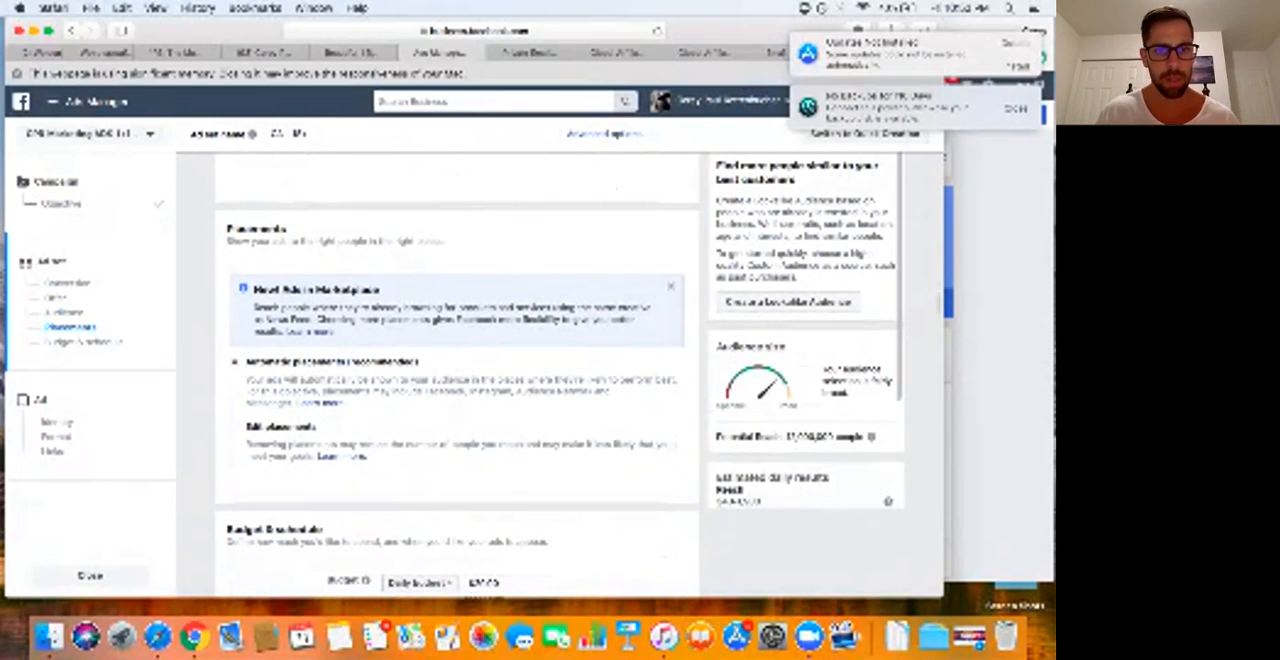
pyautogui.scroll(-1, 457, 400)
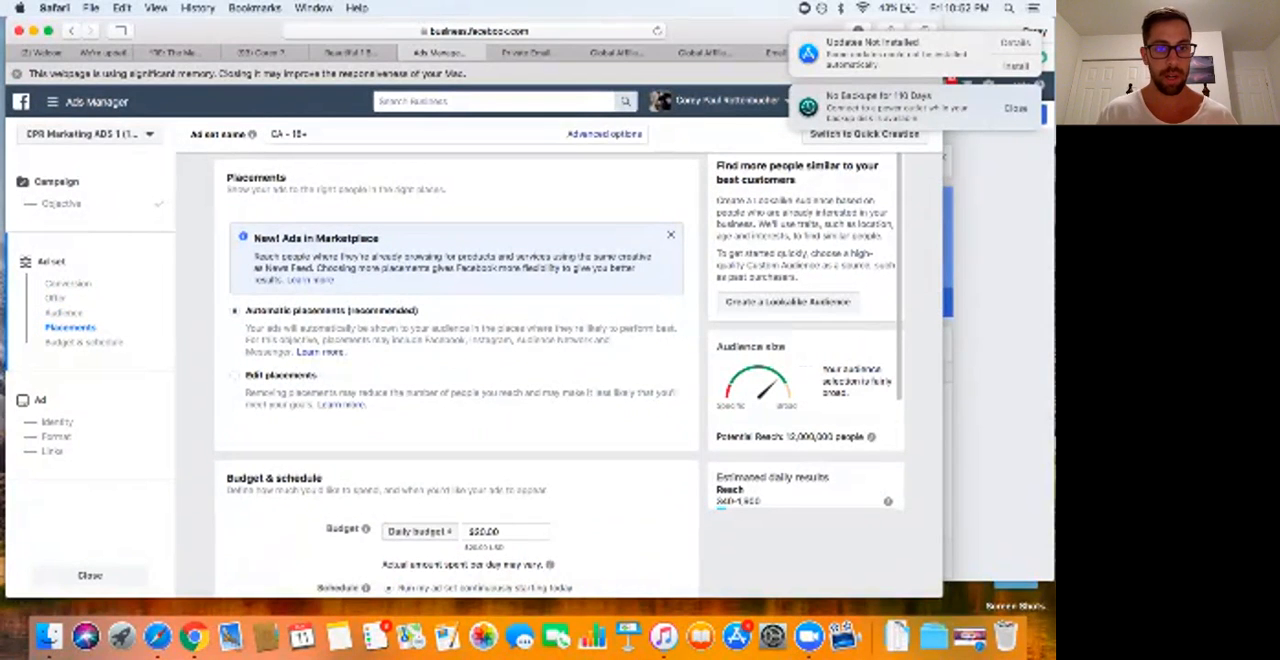
pyautogui.click(235, 376)
pyautogui.scroll(-3, 457, 400)
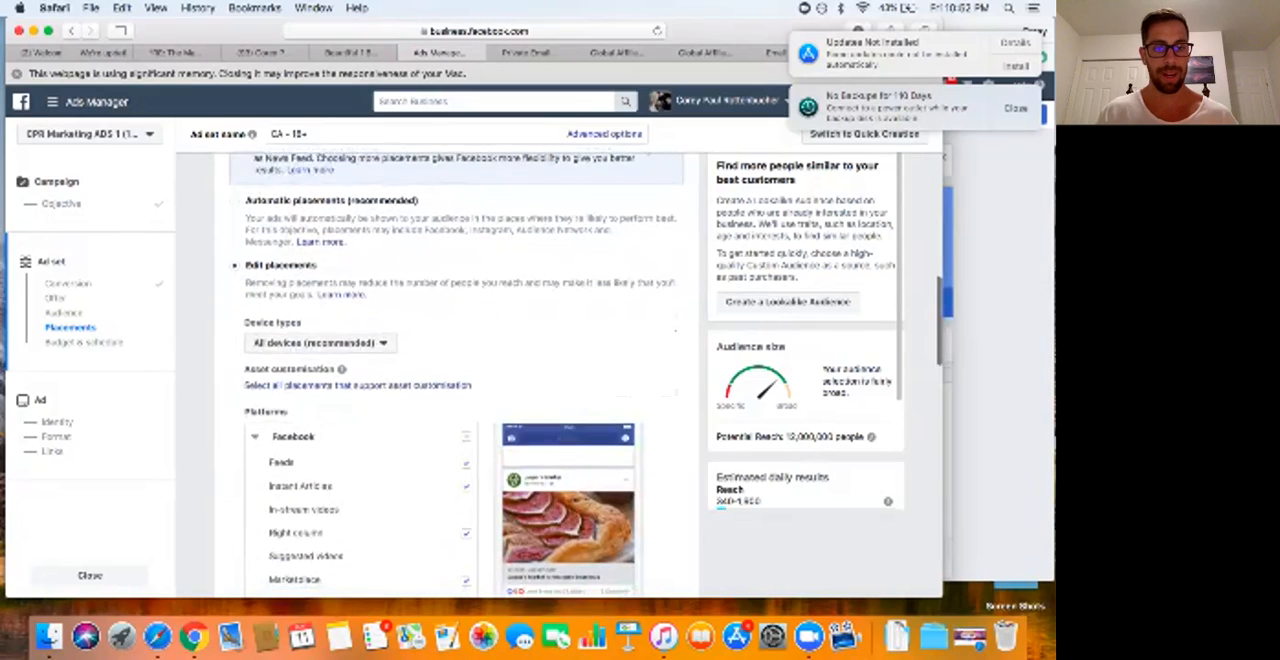
pyautogui.click(320, 312)
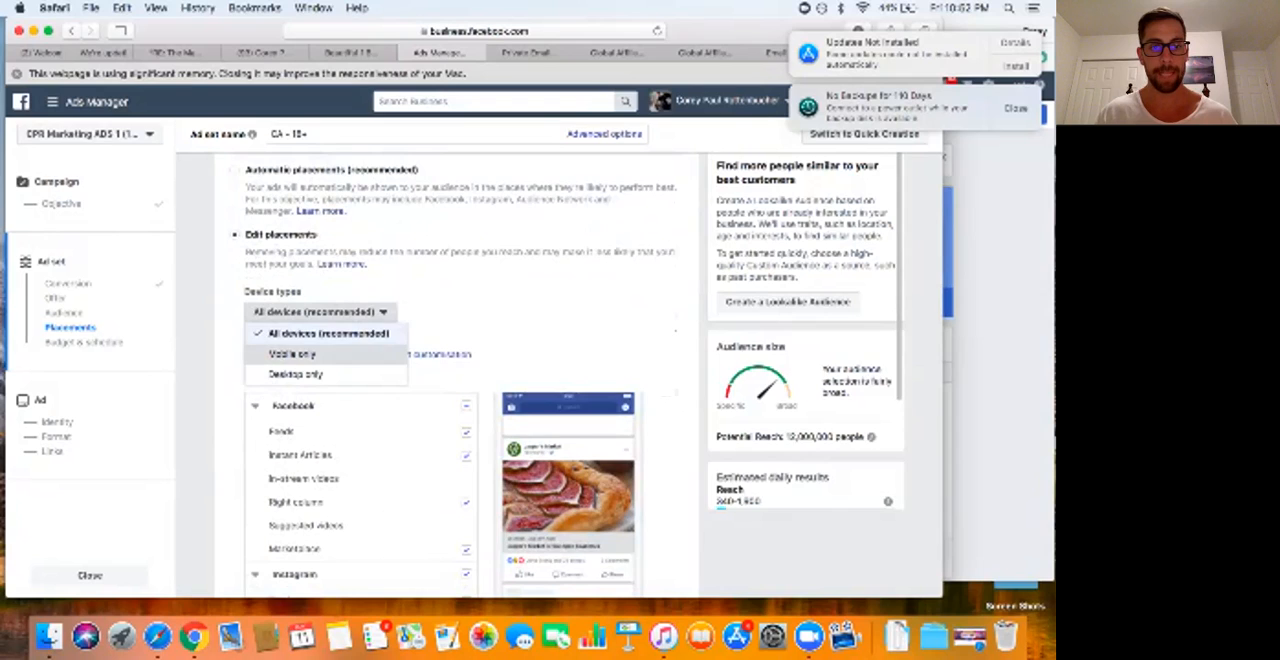
pyautogui.click(292, 354)
pyautogui.scroll(-3, 285, 330)
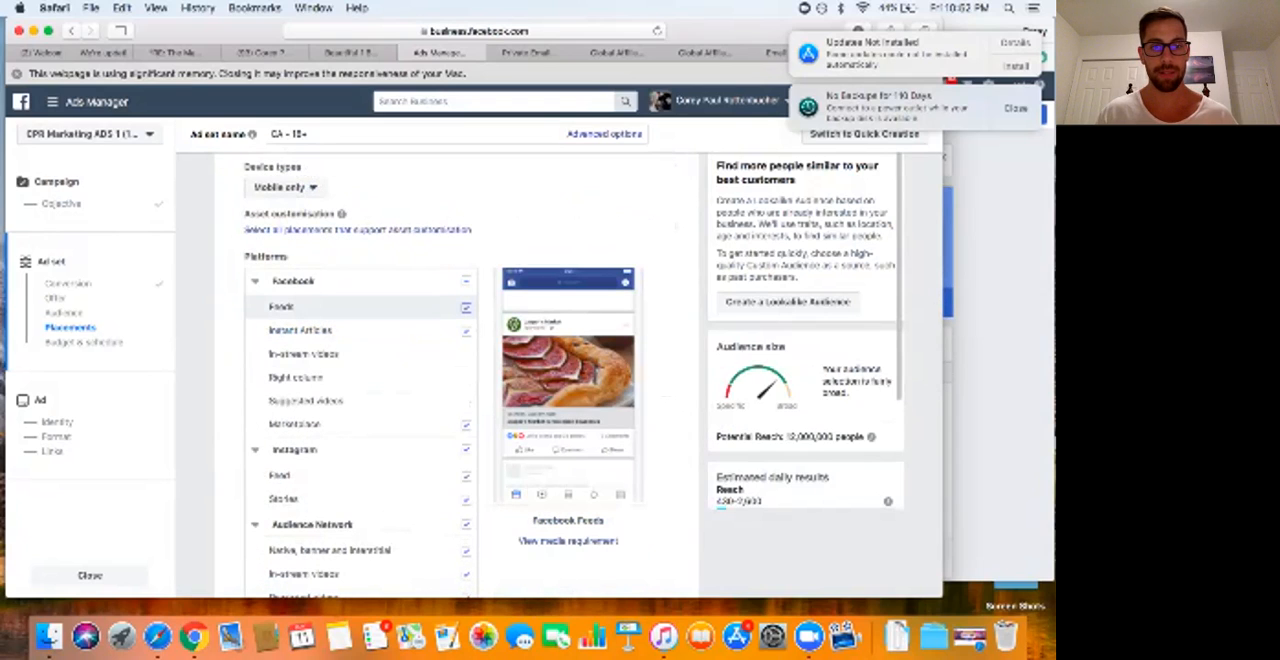
# Step: Keep only Facebook Feeds as a placement, excluding Instant Articles, Marketplace, Instagram, Audience Network and Messenger
pyautogui.click(466, 307)
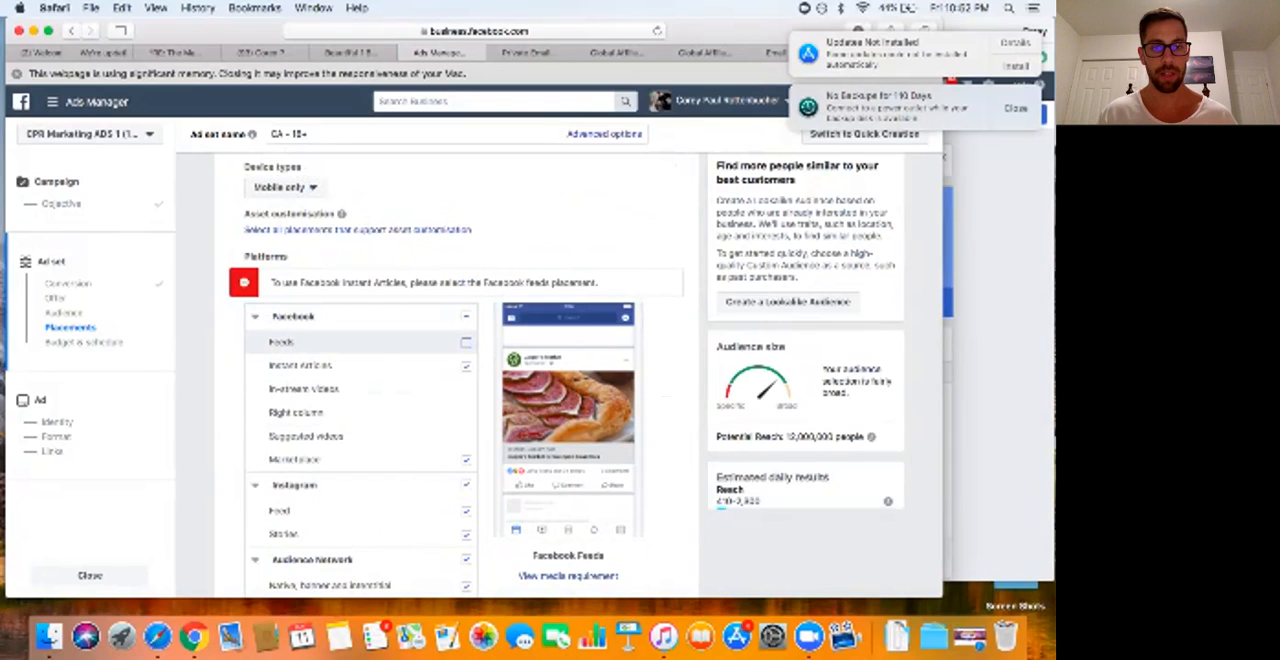
pyautogui.click(466, 342)
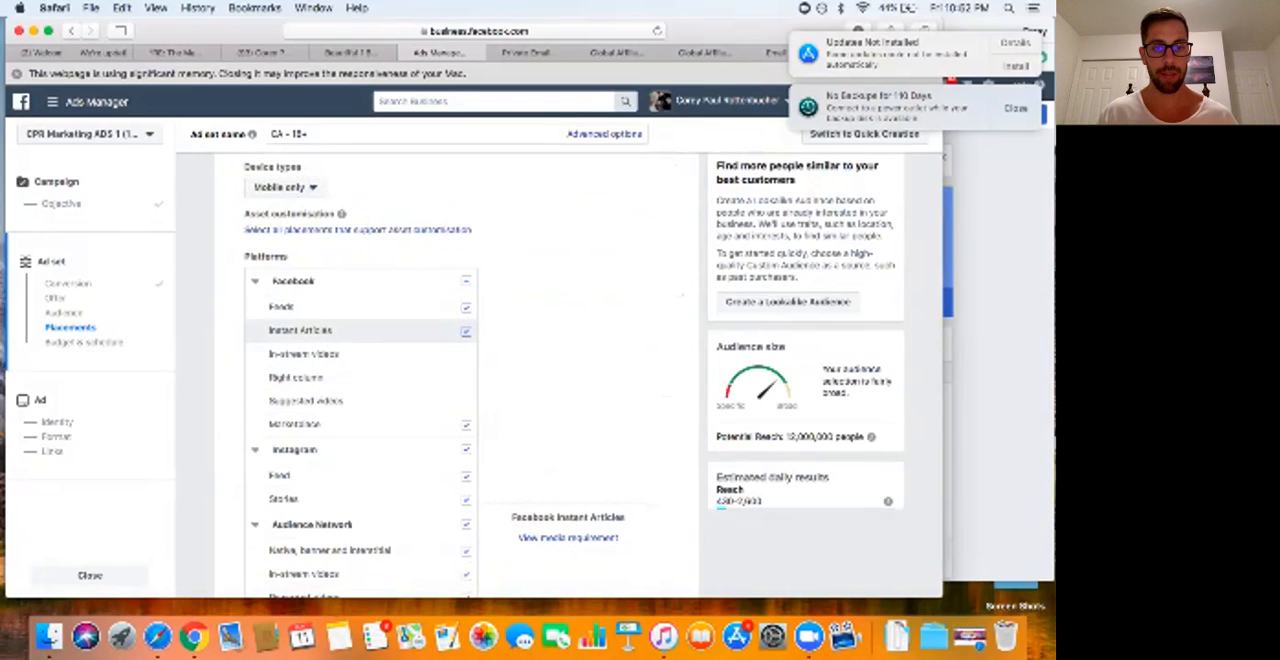
pyautogui.click(466, 331)
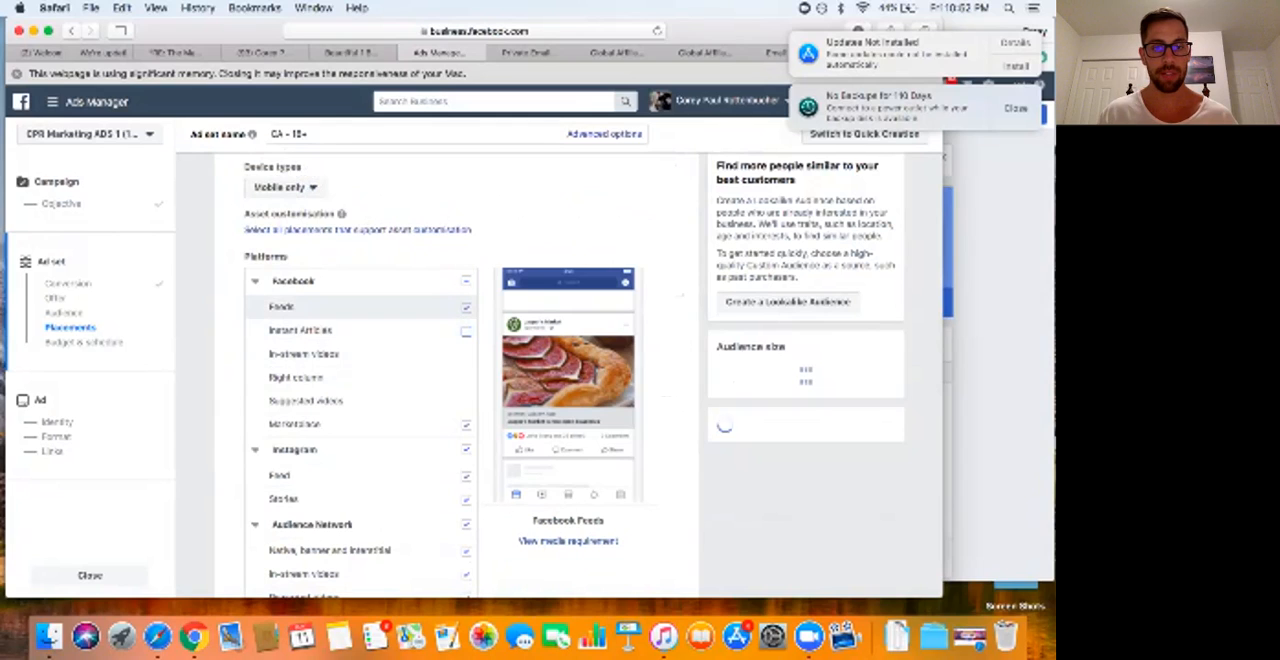
pyautogui.click(466, 424)
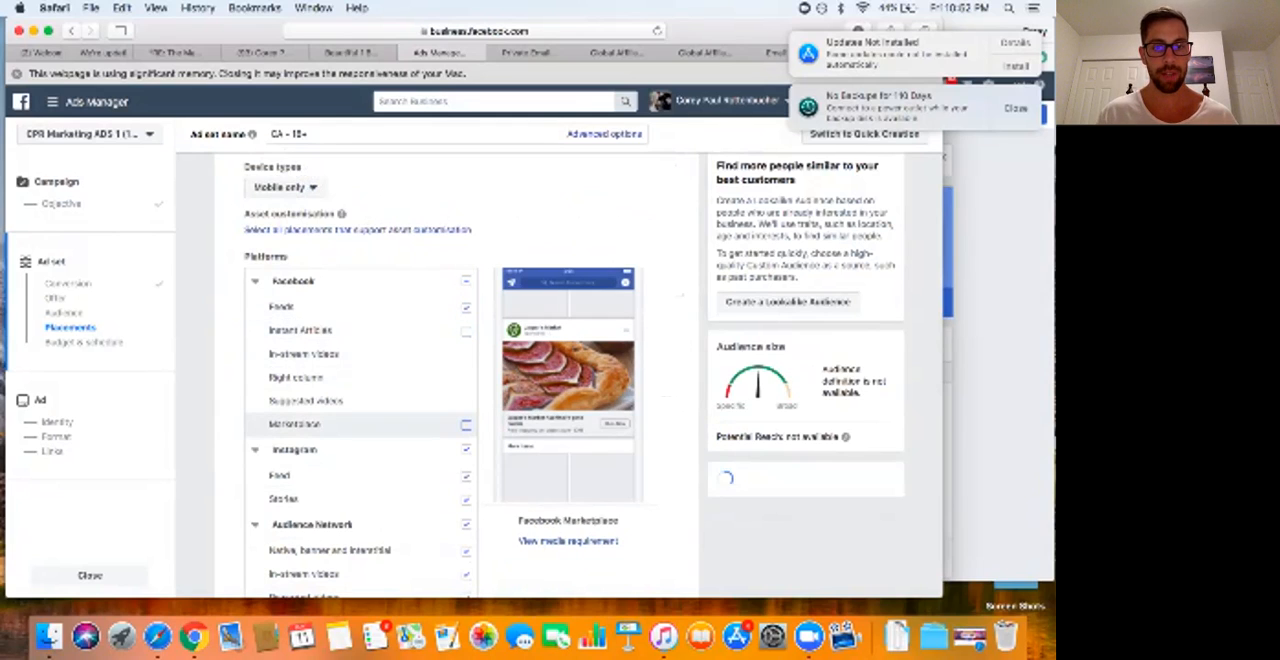
pyautogui.click(466, 449)
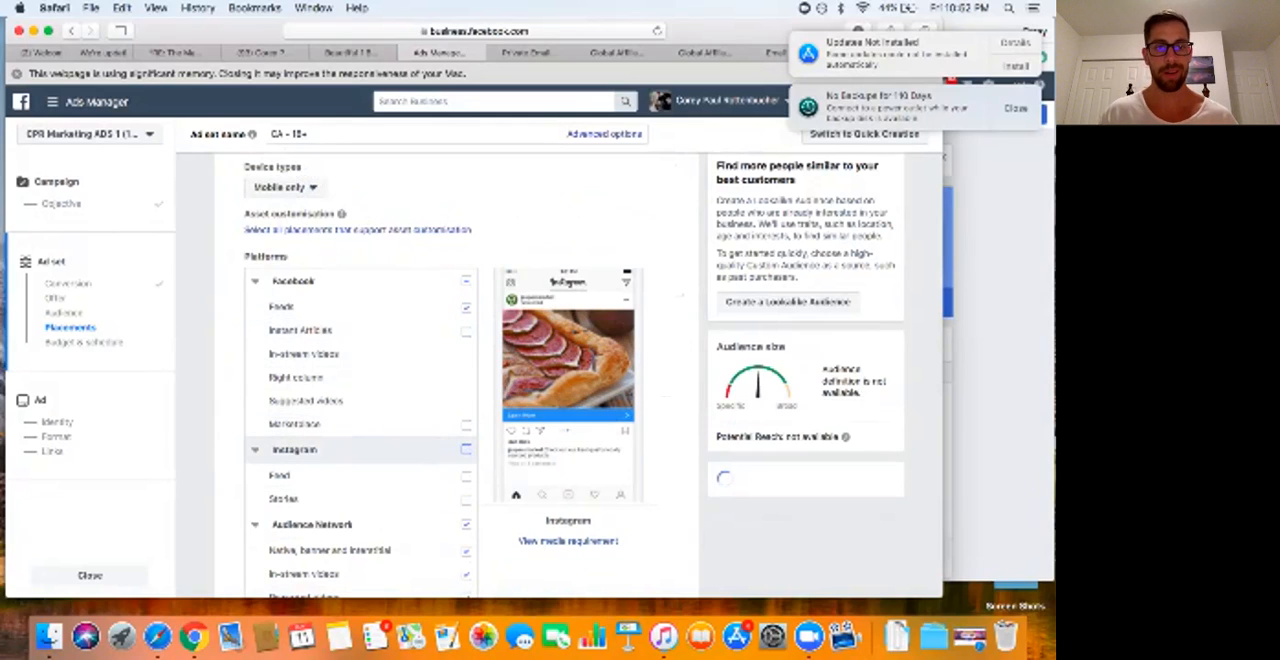
pyautogui.scroll(-3, 360, 380)
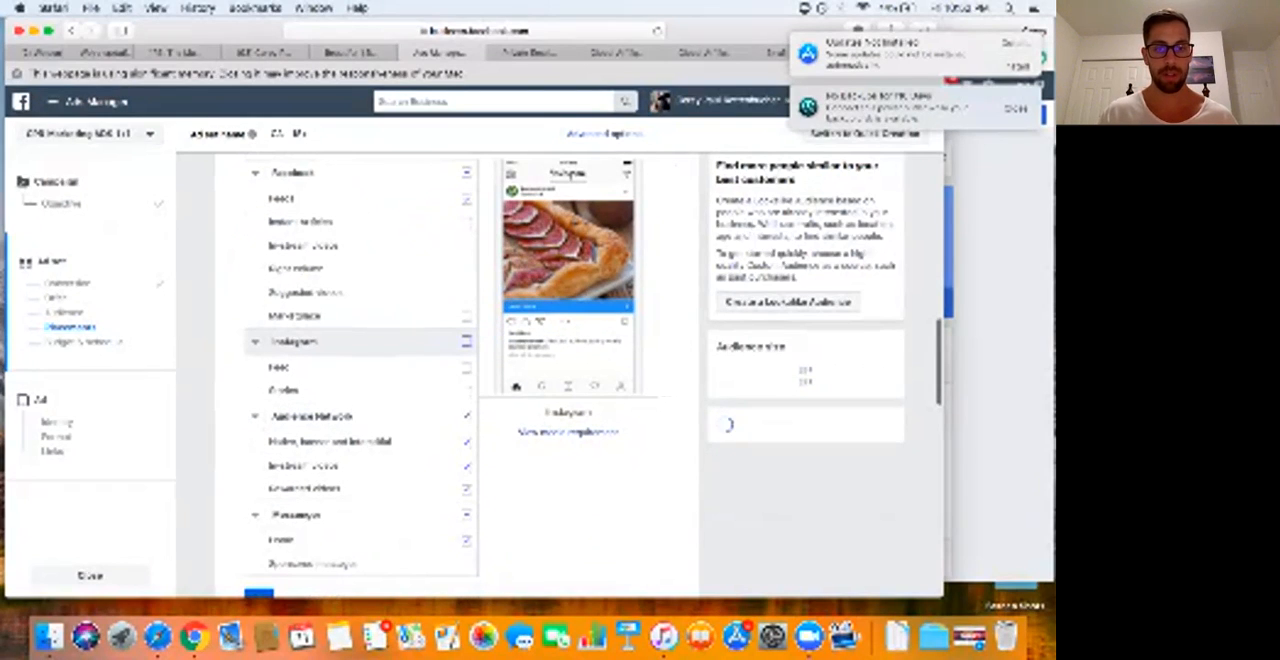
pyautogui.click(466, 416)
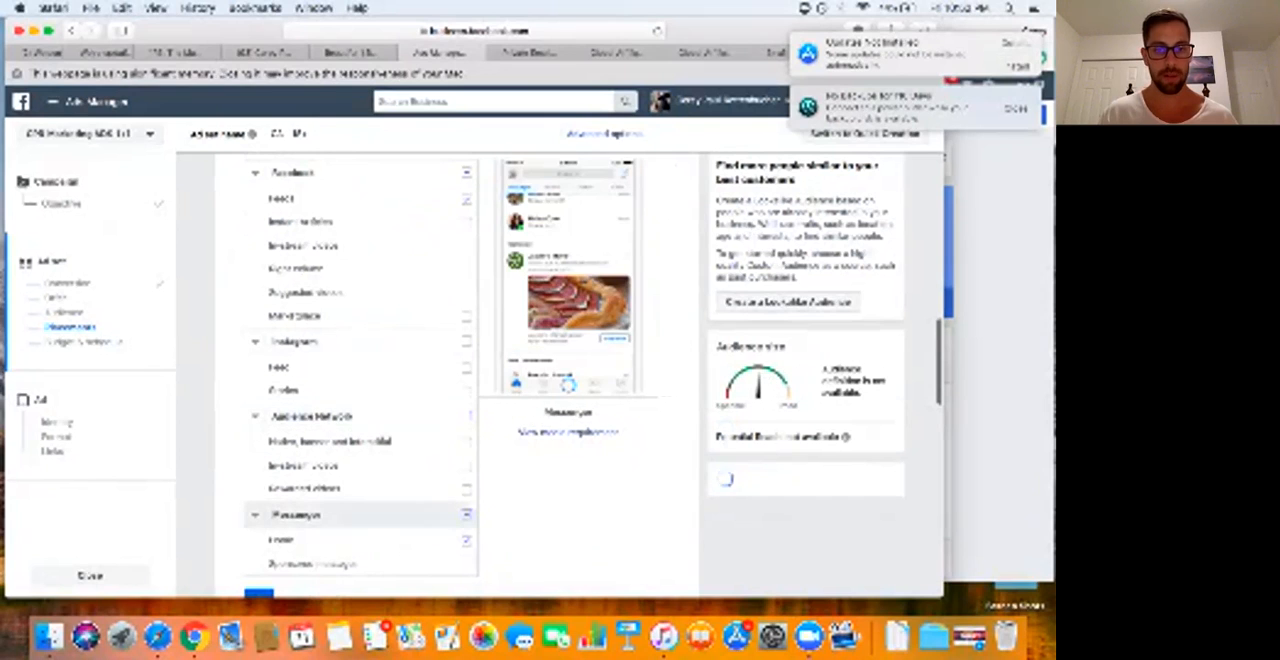
# Step: Switch the ad set's schedule to a set start and end date, and choose May 14, 2018 as the start date
pyautogui.scroll(-6, 457, 380)
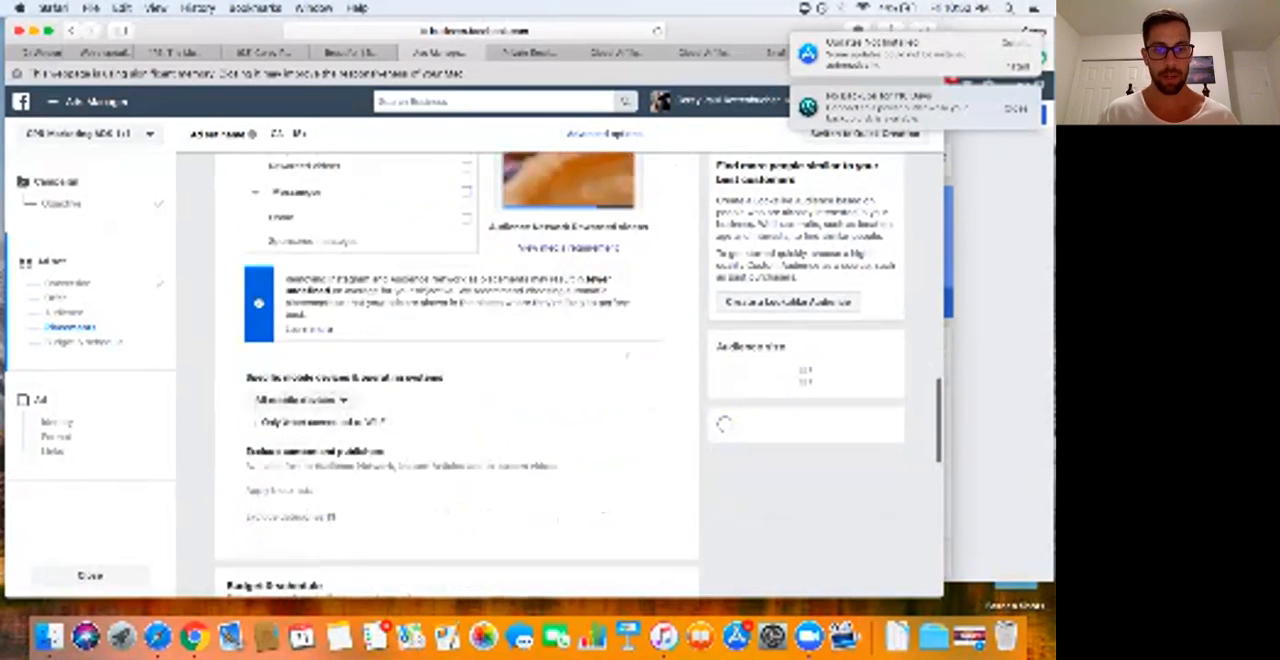
pyautogui.scroll(-5, 457, 380)
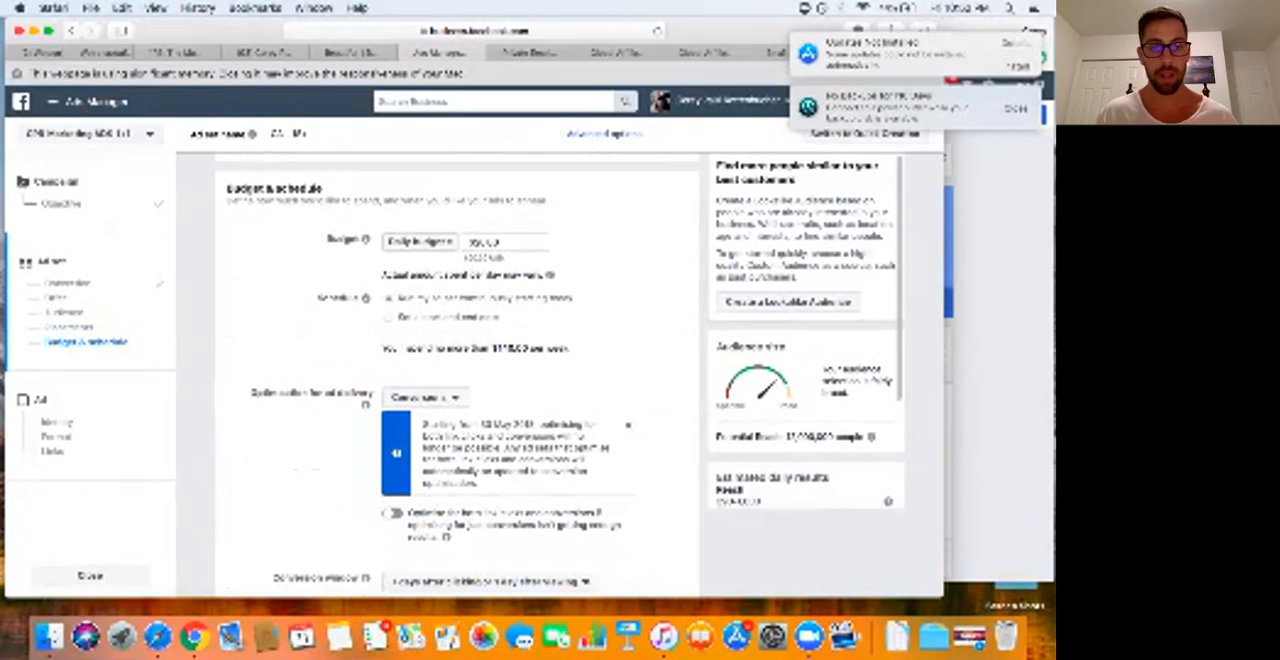
pyautogui.click(389, 317)
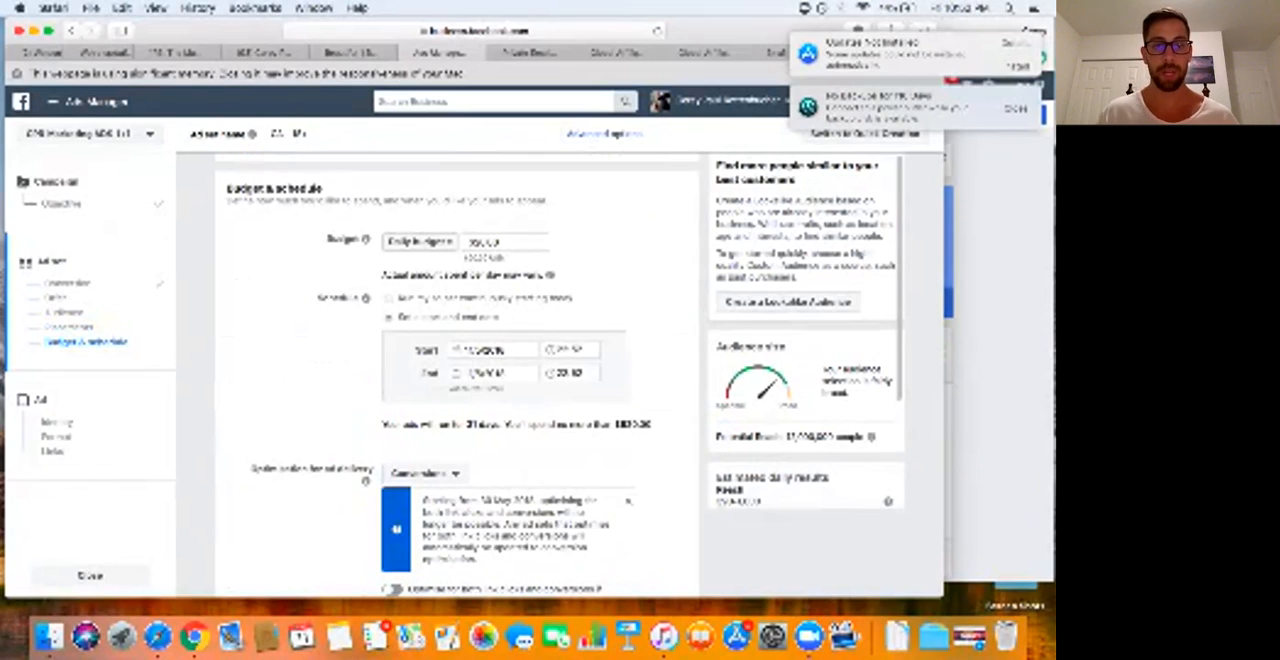
pyautogui.click(472, 350)
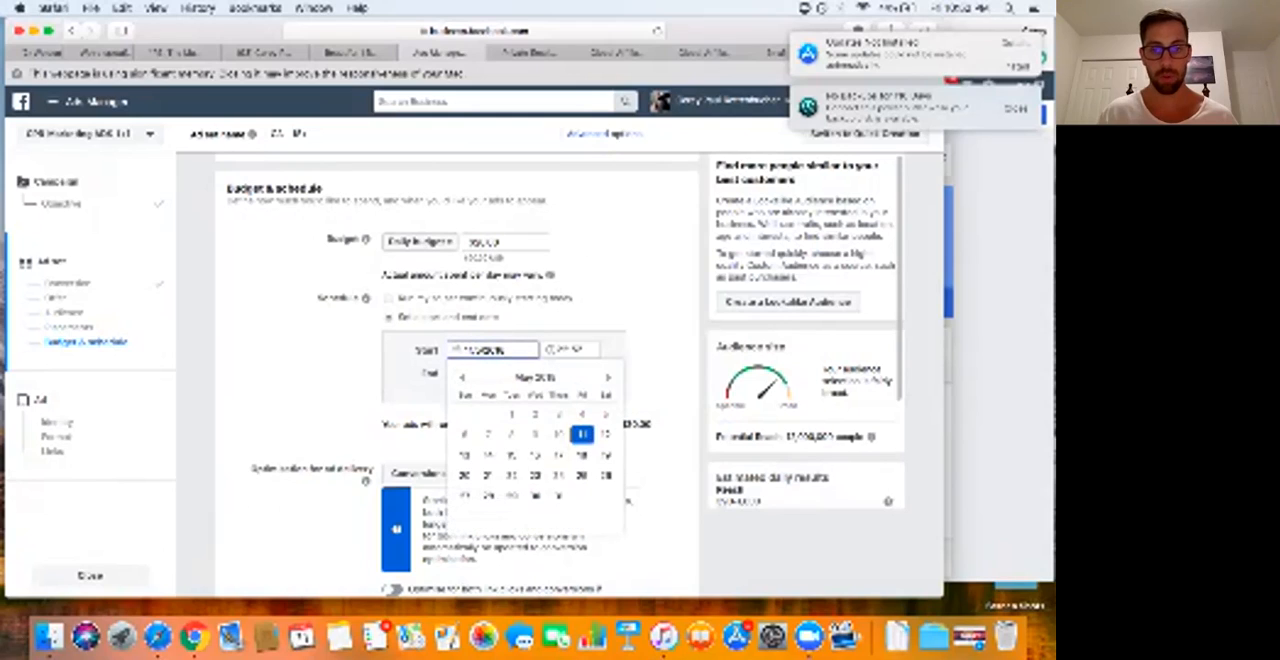
pyautogui.click(487, 454)
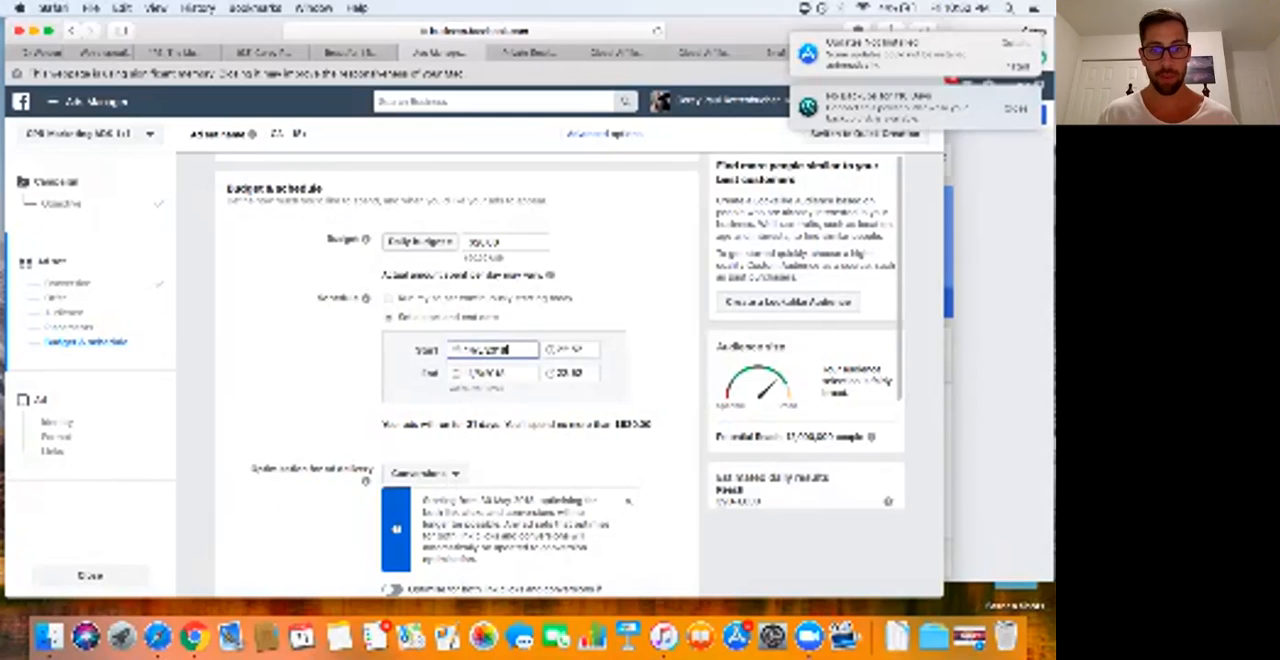
# Step: Set both the start time and the end time of the ad set's schedule to 07:00
pyautogui.click(567, 350)
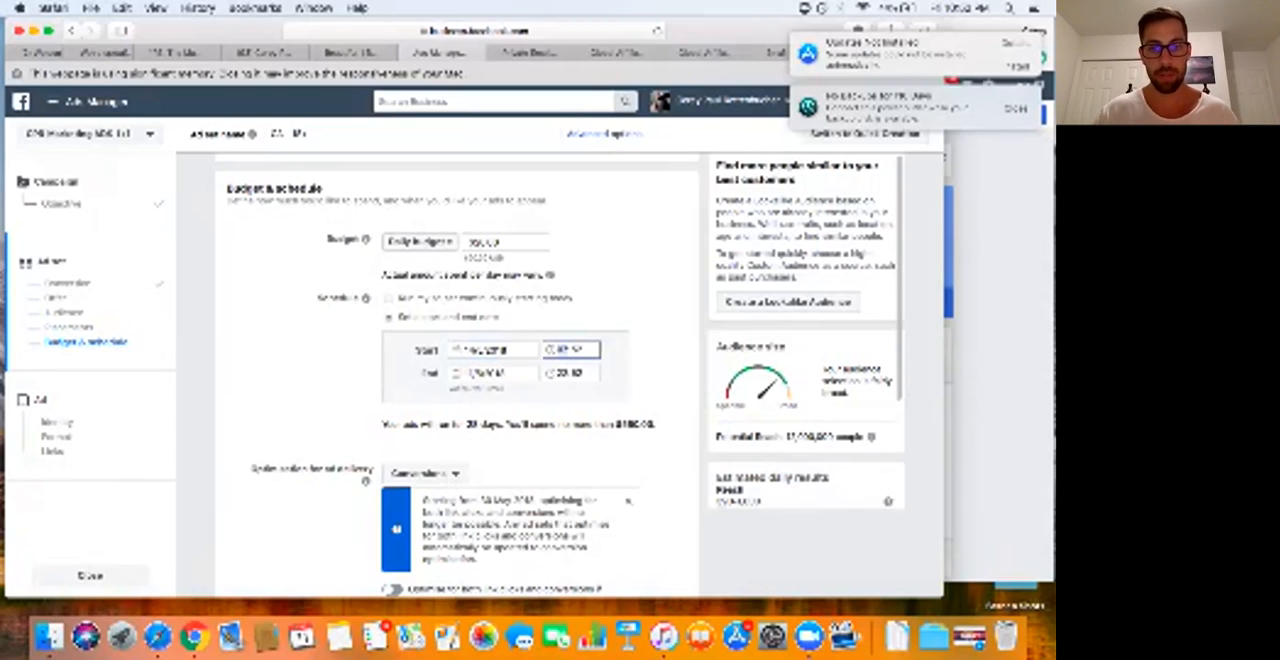
pyautogui.write('00')
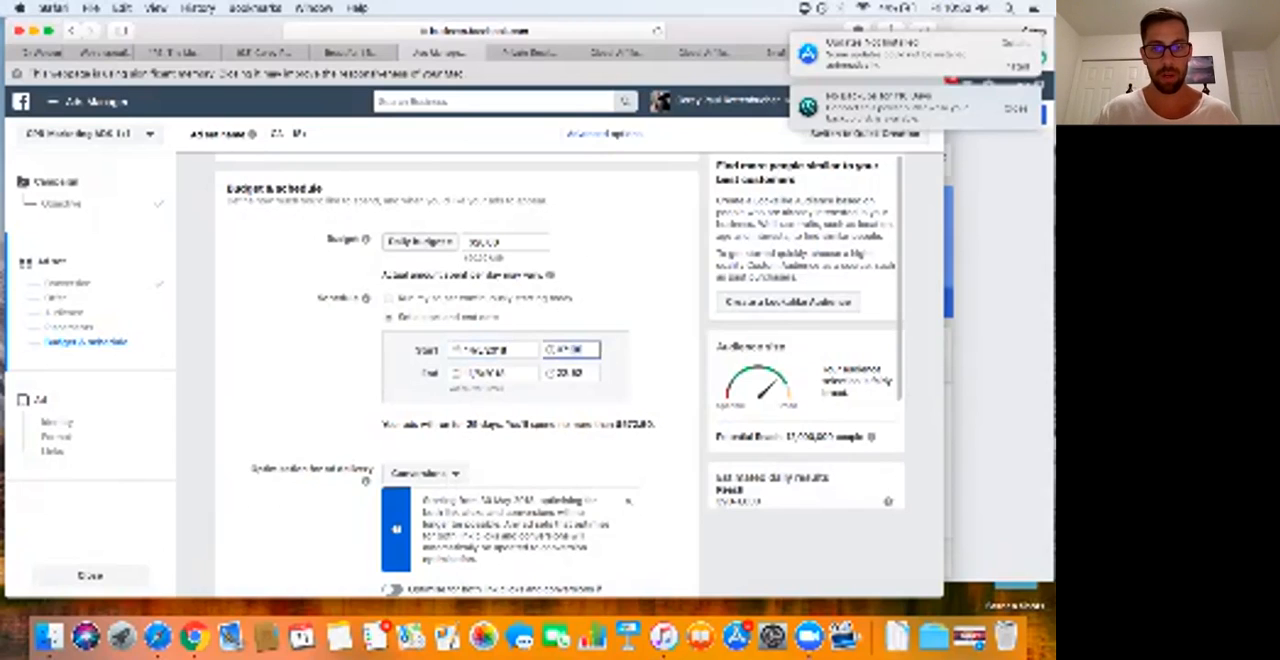
pyautogui.click(566, 373)
pyautogui.write('07:')
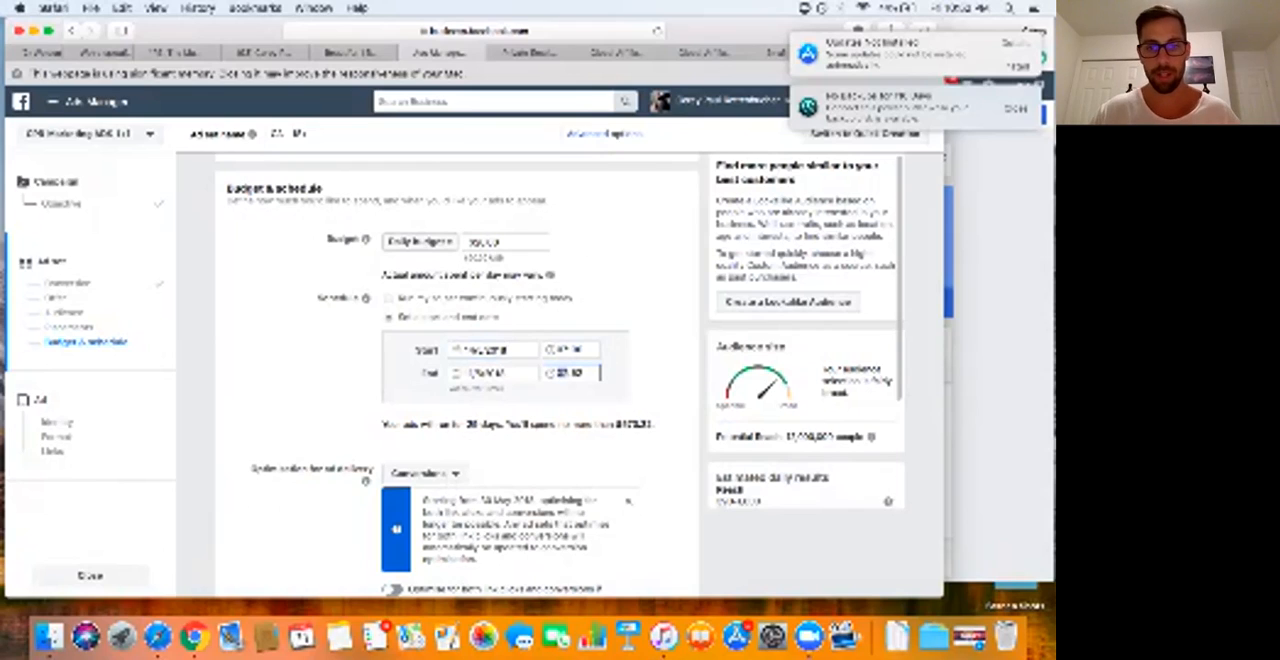
pyautogui.write('00')
pyautogui.press('Return')
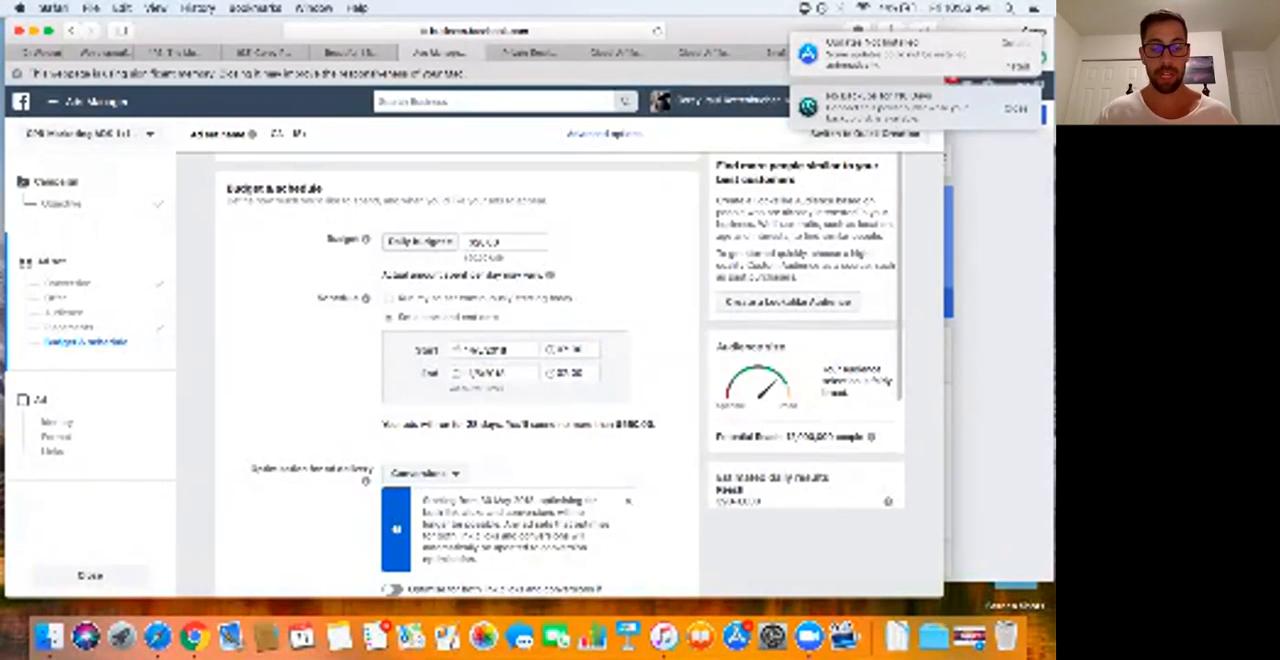
# Step: Set the conversion window to 1 day after clicking and continue to the ad setup
pyautogui.scroll(-3, 460, 380)
pyautogui.scroll(-3, 460, 380)
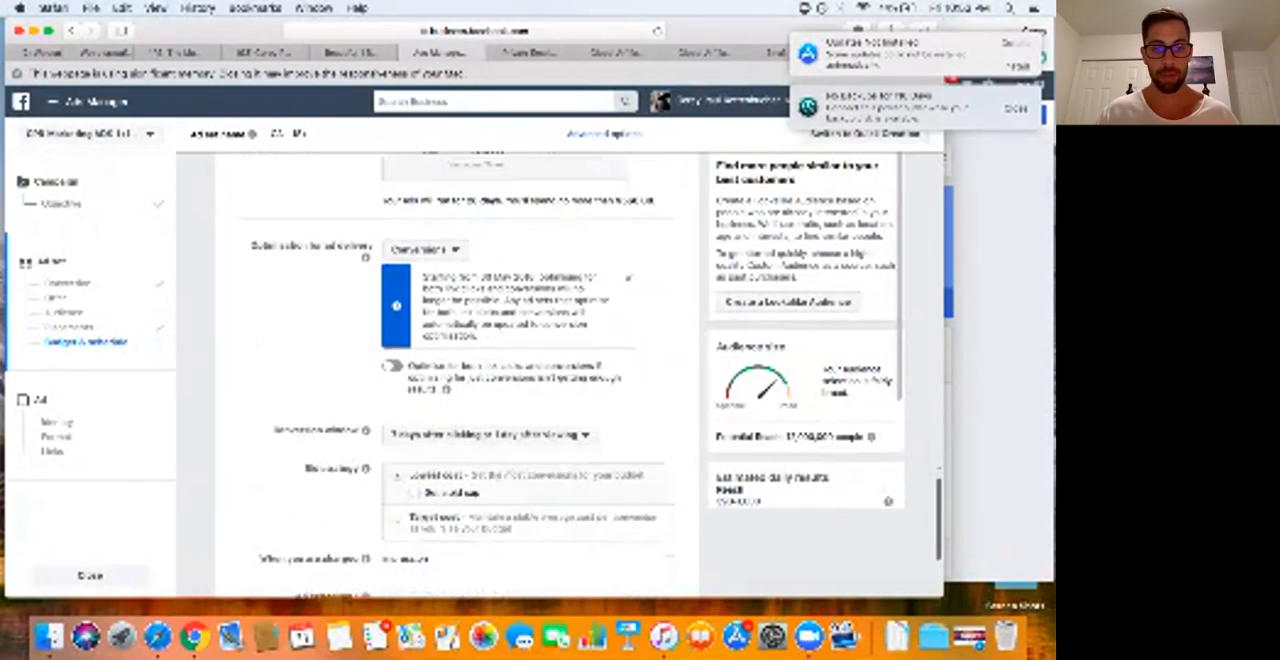
pyautogui.click(487, 360)
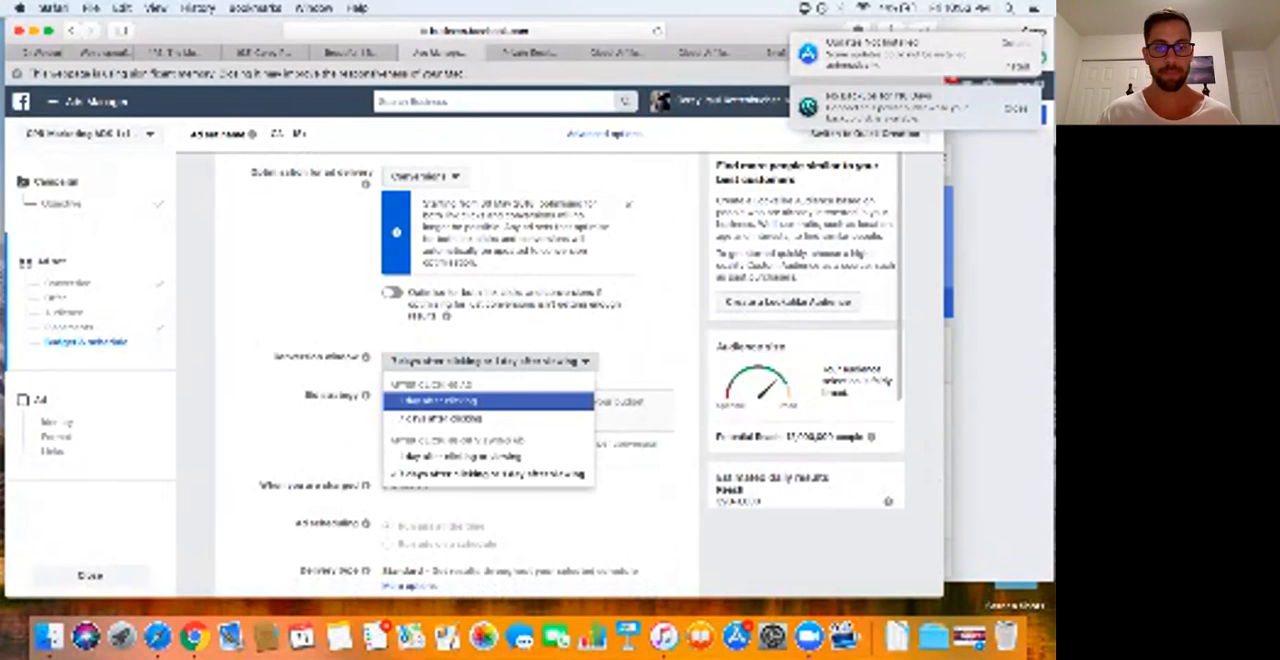
pyautogui.click(440, 400)
pyautogui.scroll(-3, 440, 400)
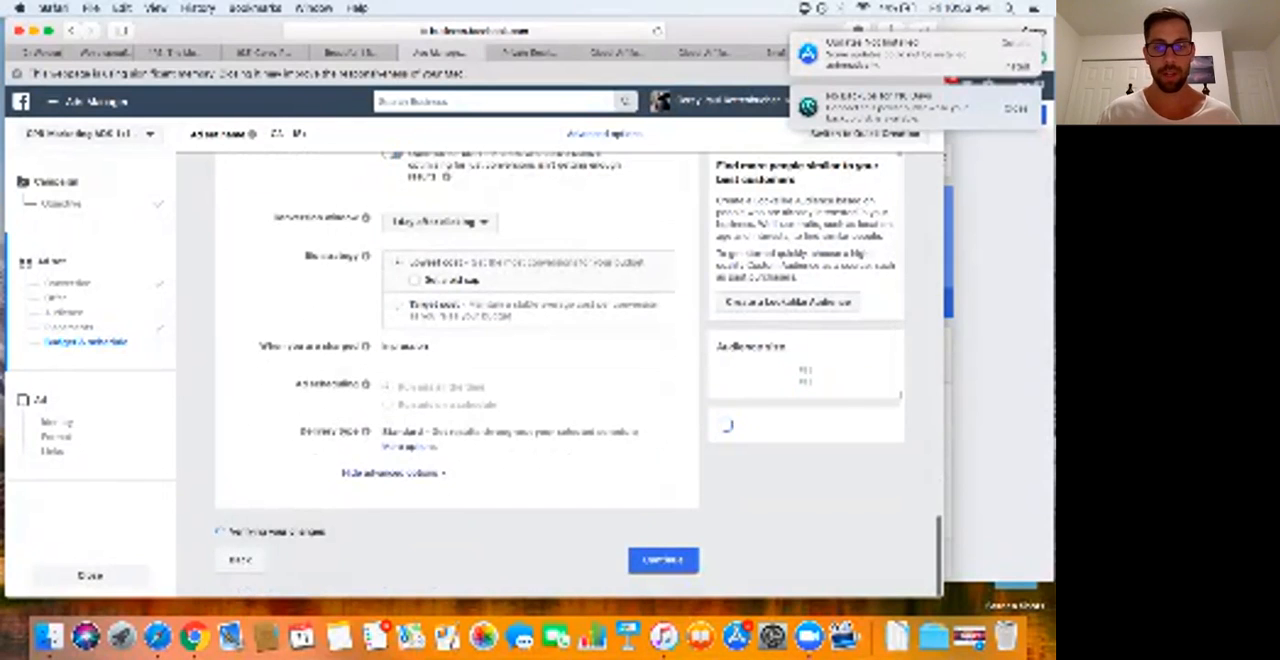
pyautogui.click(663, 560)
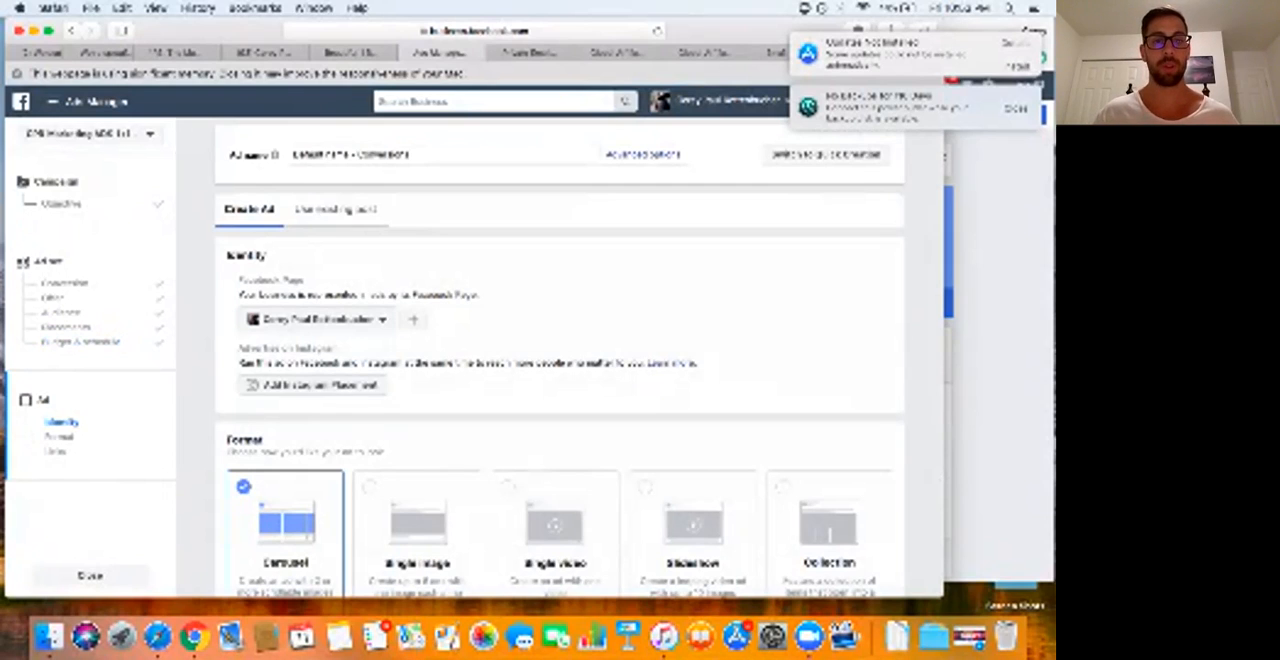
# Step: Build the ad from an existing Page post, choosing the "Radiate Love" timeline photo post as the creative
pyautogui.click(336, 209)
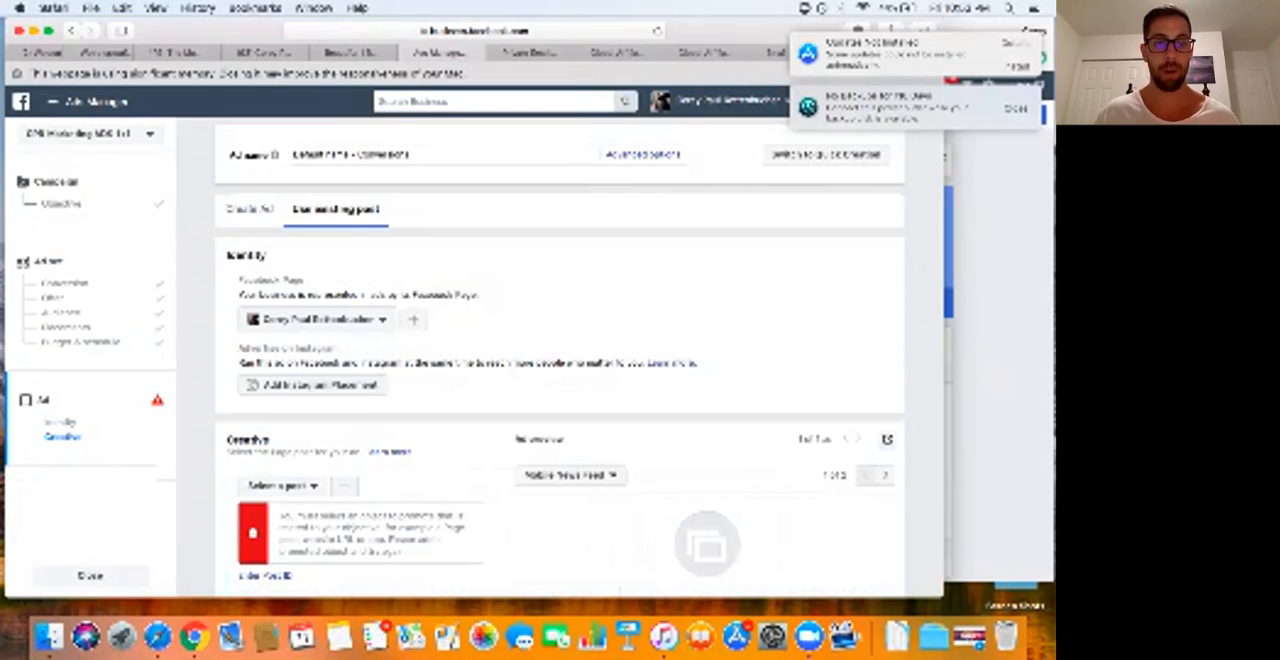
pyautogui.scroll(-5, 560, 360)
pyautogui.click(282, 301)
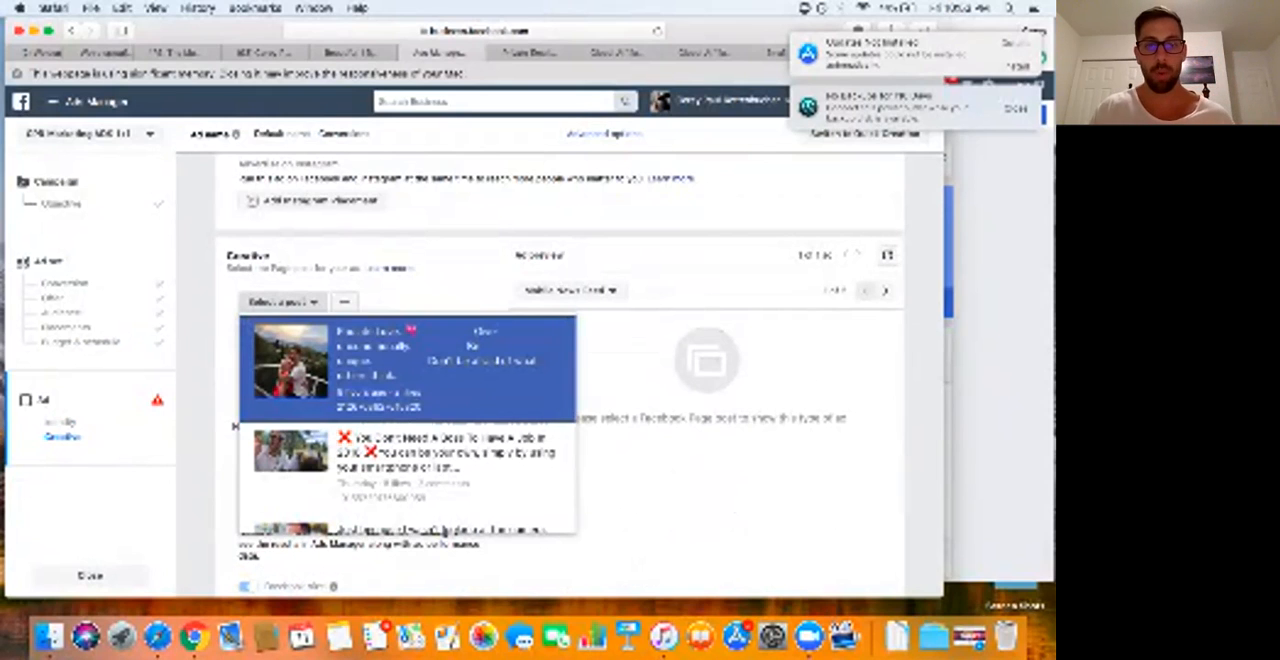
pyautogui.scroll(-5, 407, 423)
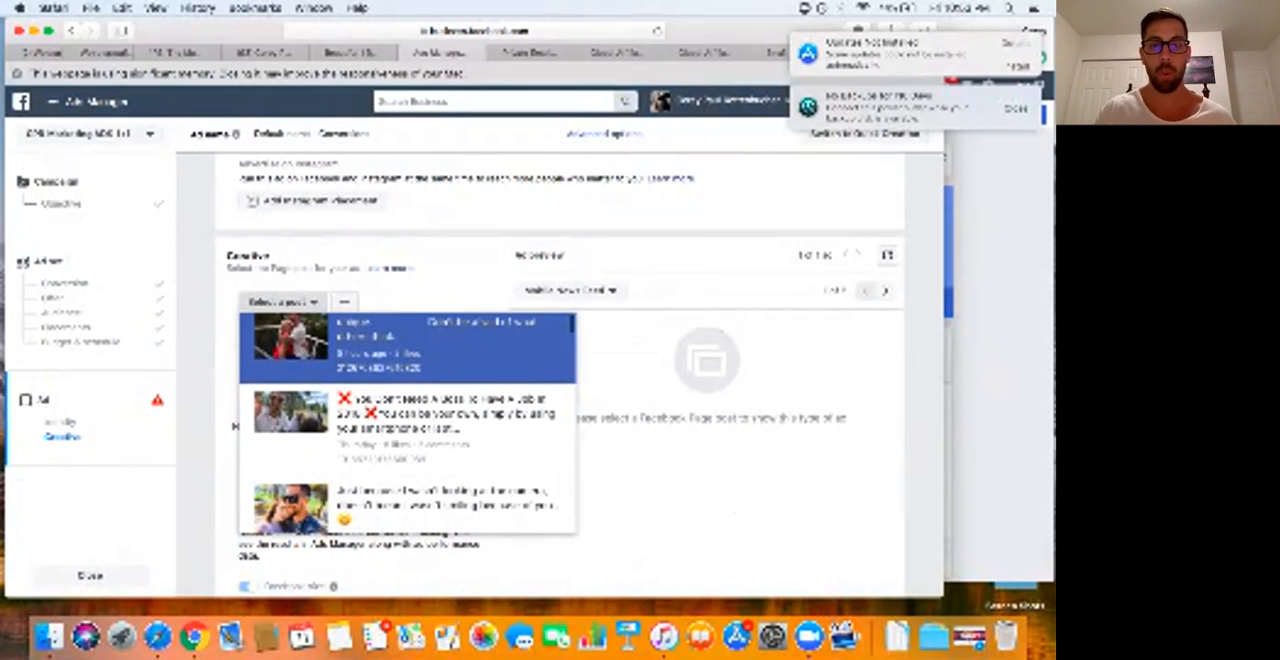
pyautogui.scroll(-4, 407, 423)
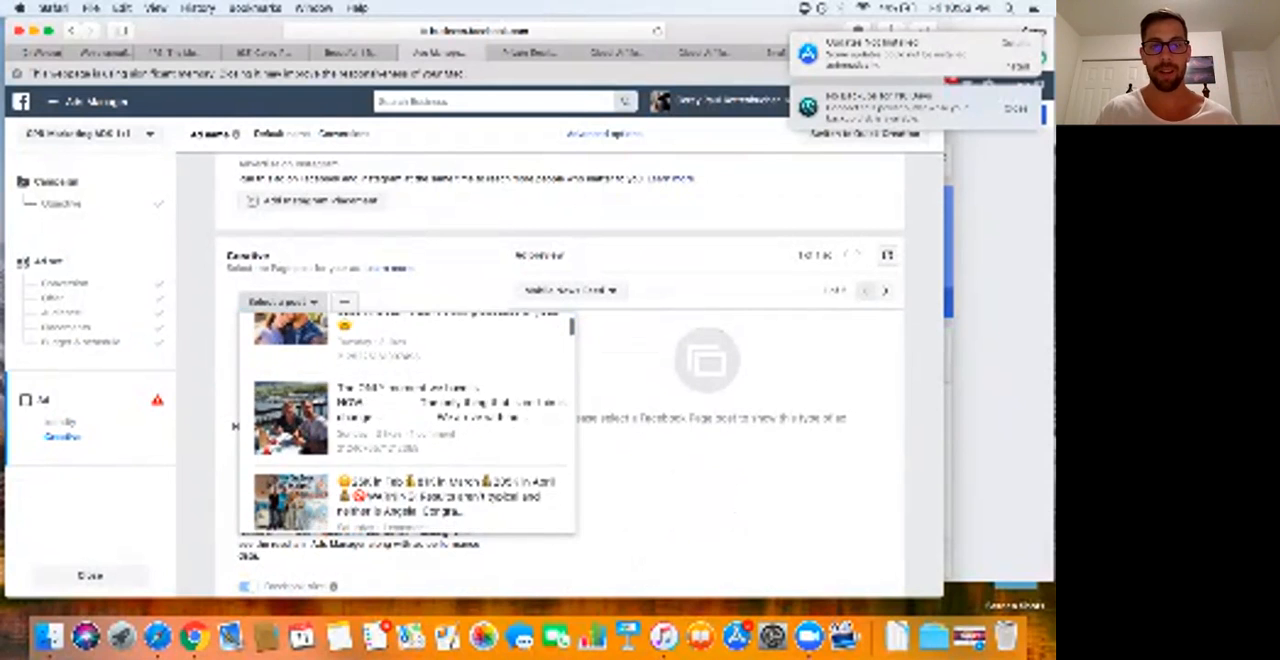
pyautogui.scroll(-3, 407, 423)
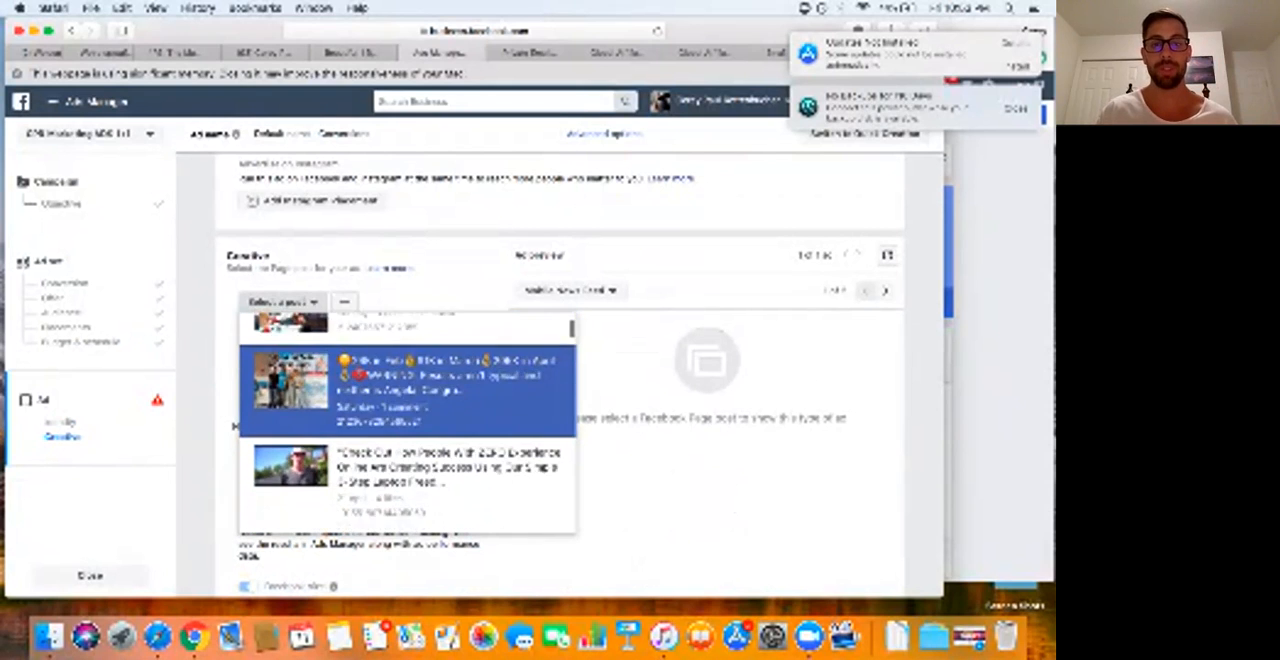
pyautogui.scroll(8, 407, 423)
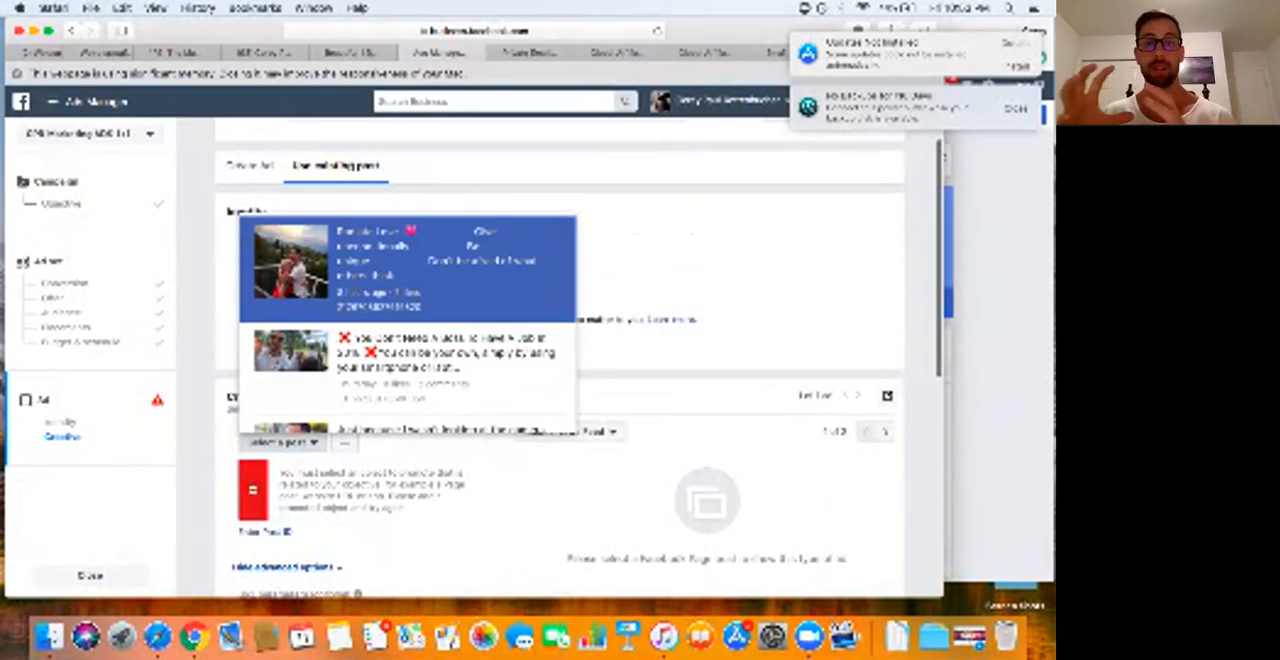
pyautogui.click(407, 265)
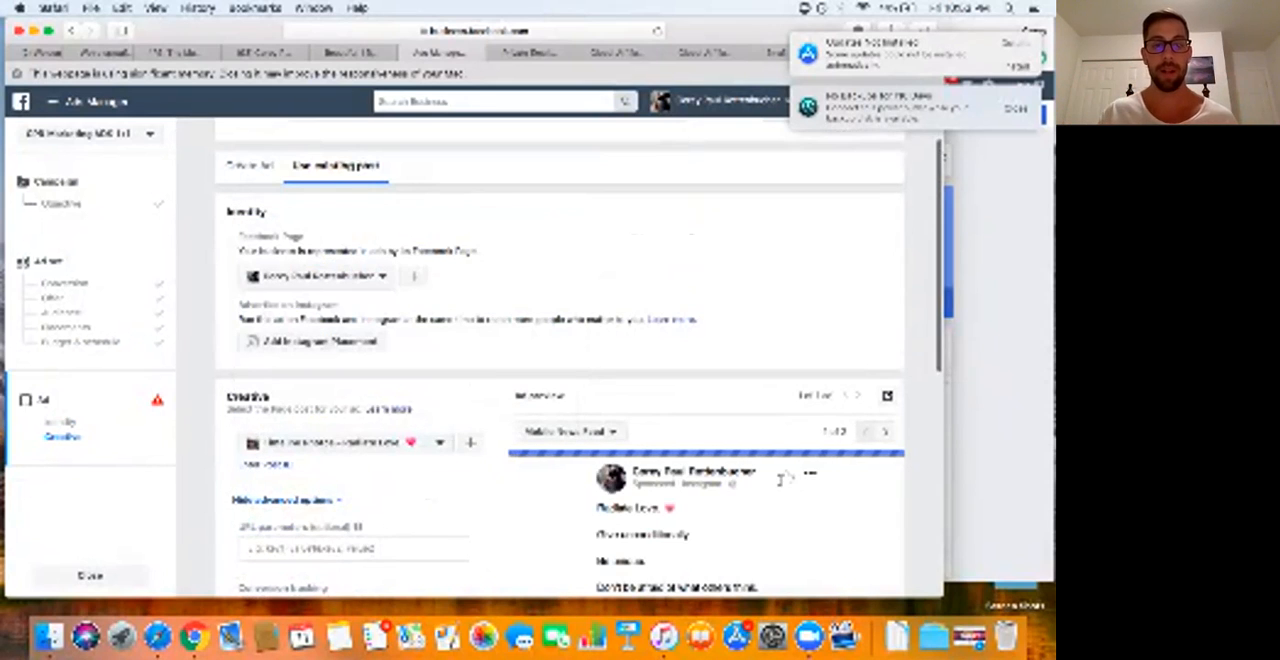
pyautogui.scroll(-8, 785, 480)
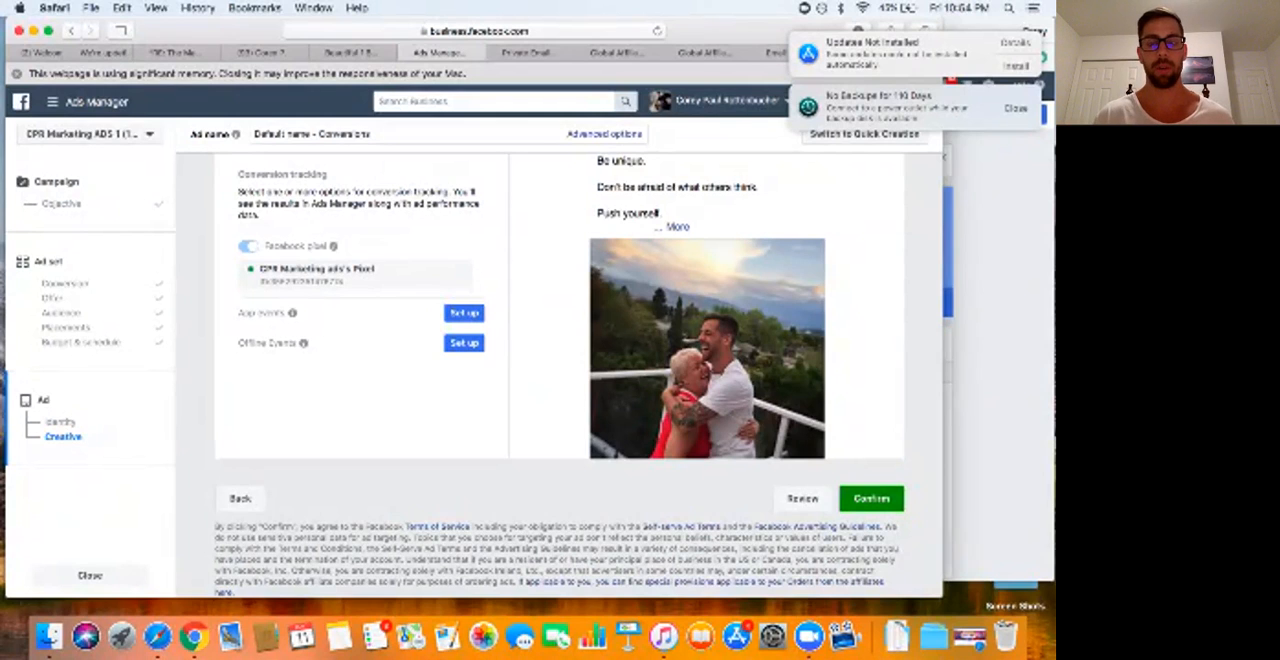
pyautogui.scroll(6, 785, 386)
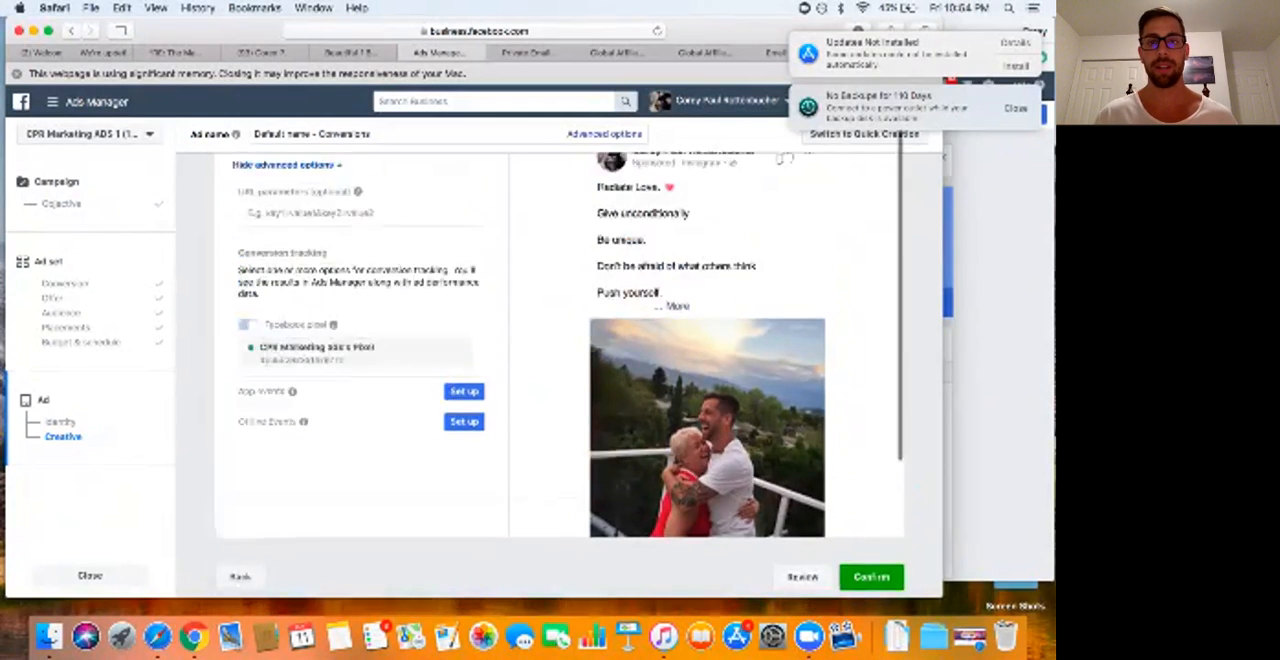
pyautogui.scroll(-3, 579, 375)
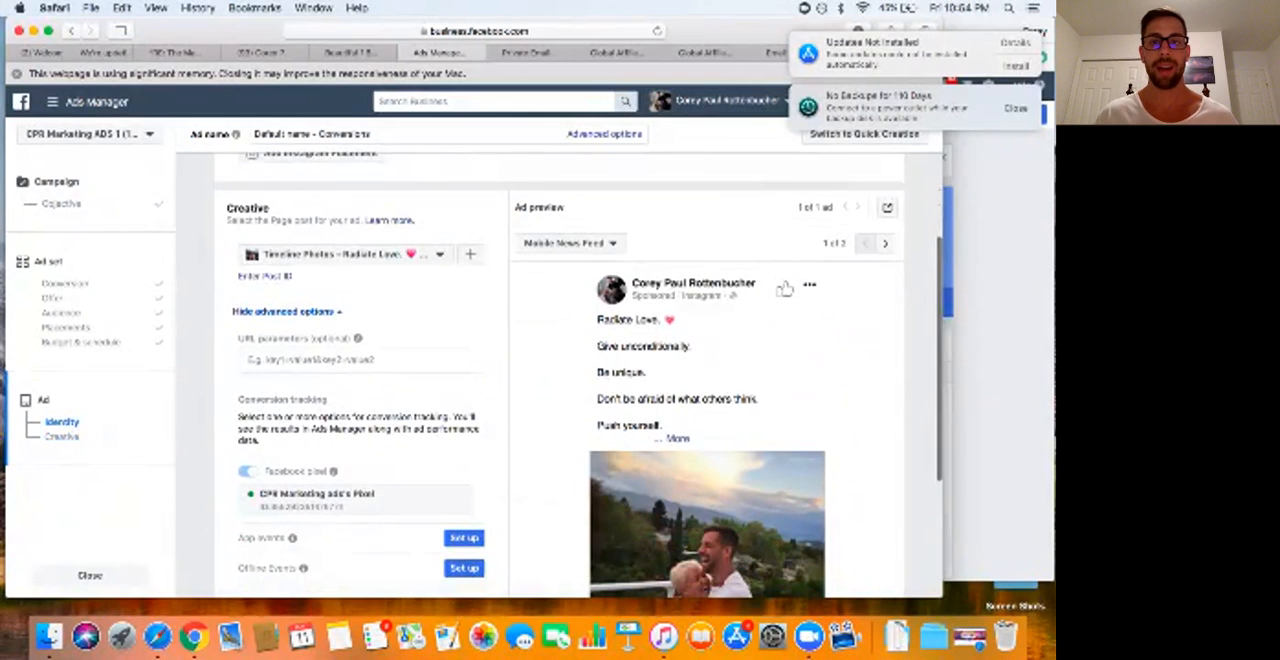